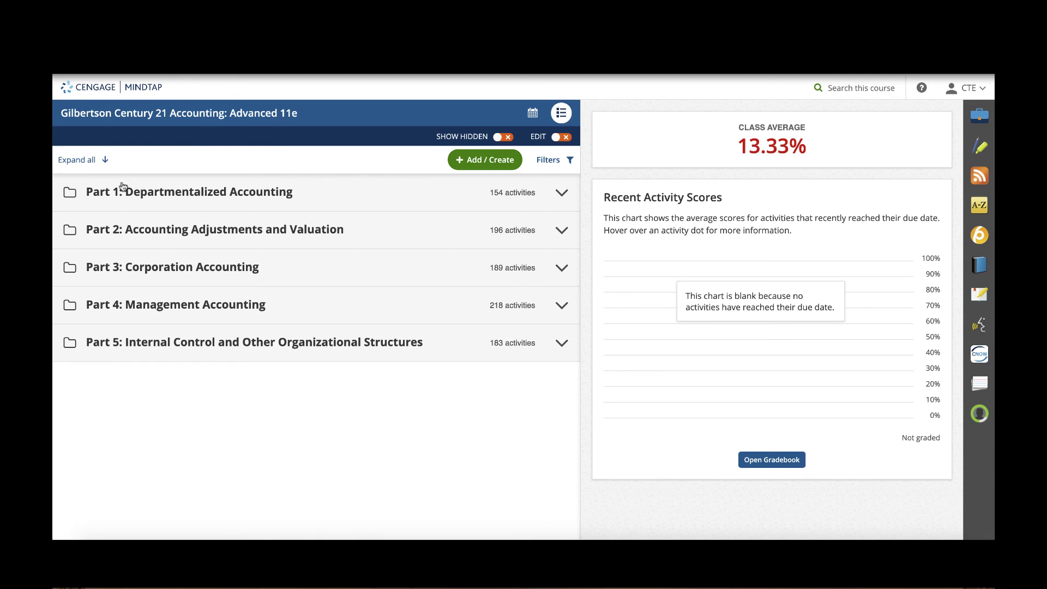
- Expand Part 5: Internal Control and Other Organizational Structures to view its chapters, and collapse it again
click(99, 349)
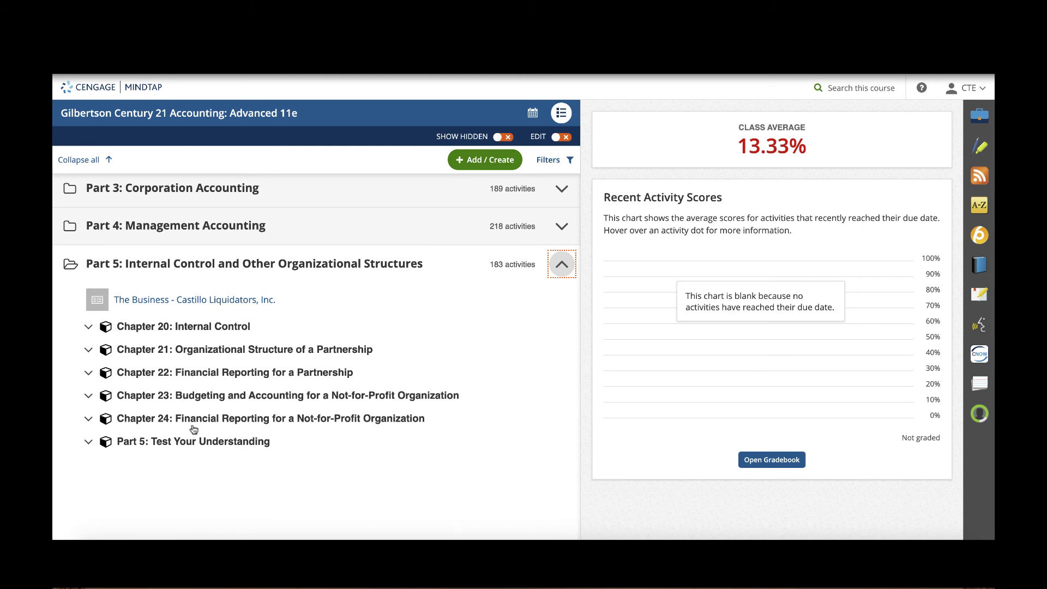
click(83, 264)
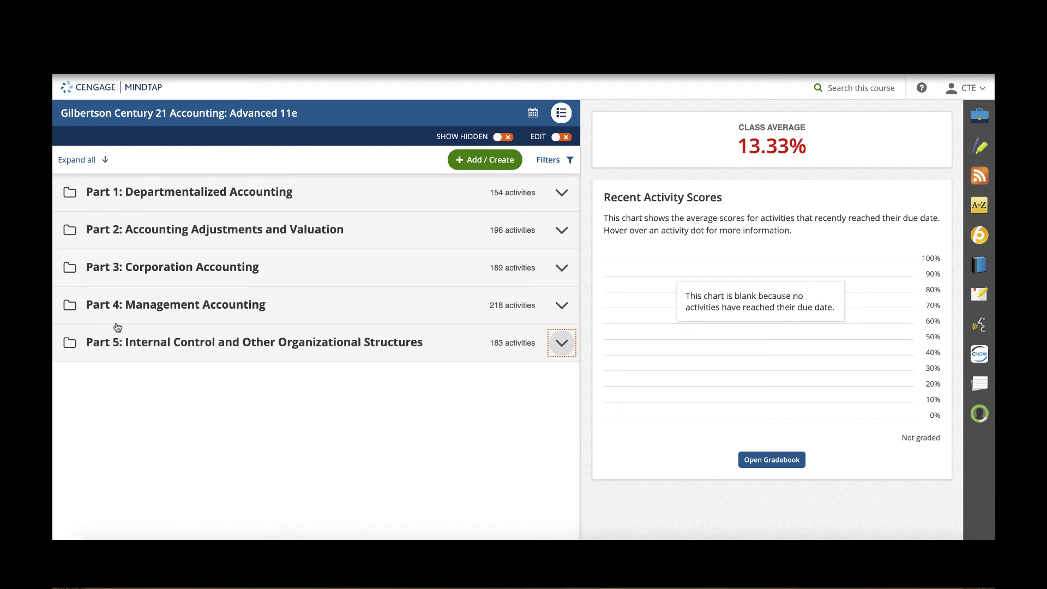
- Expand Part 1: Departmentalized Accounting and look over its business introduction, chapters and reinforcement activities
click(116, 192)
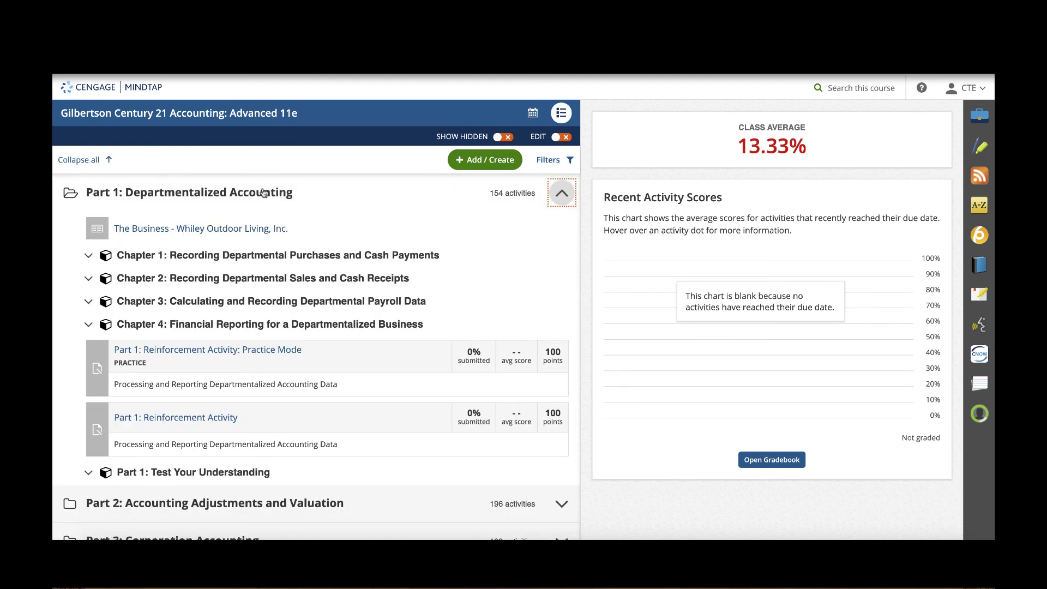
scroll(362, 213, down, 1)
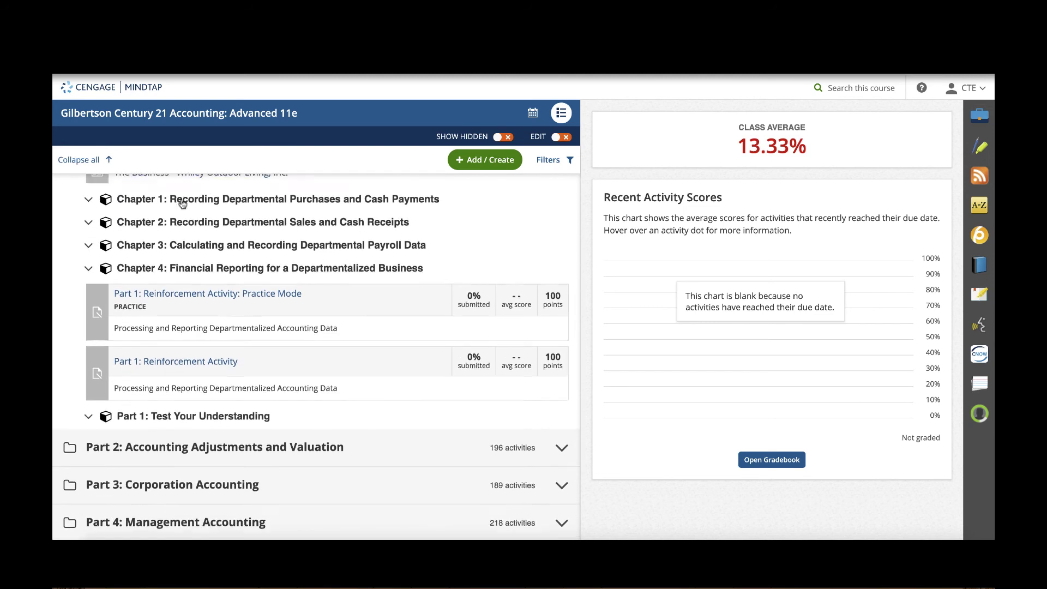
scroll(183, 204, up, 1)
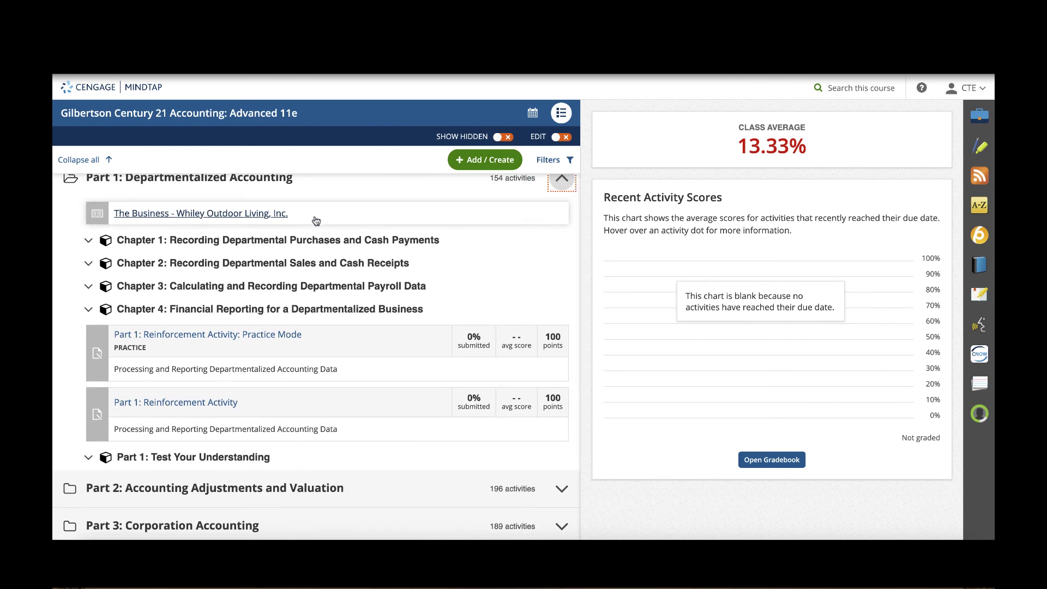
scroll(293, 318, down, 1)
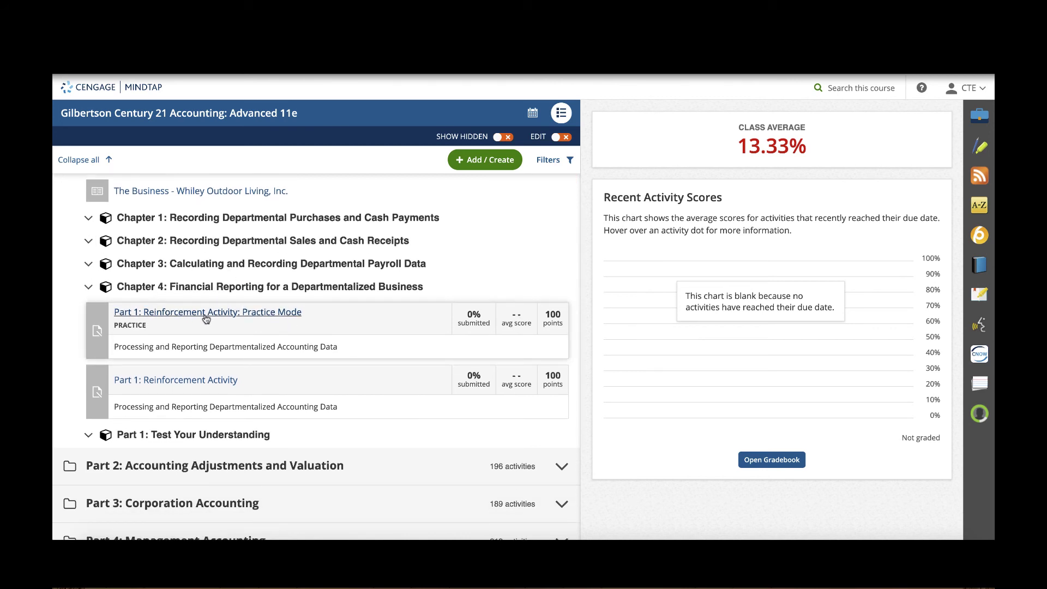
scroll(214, 391, down, 1)
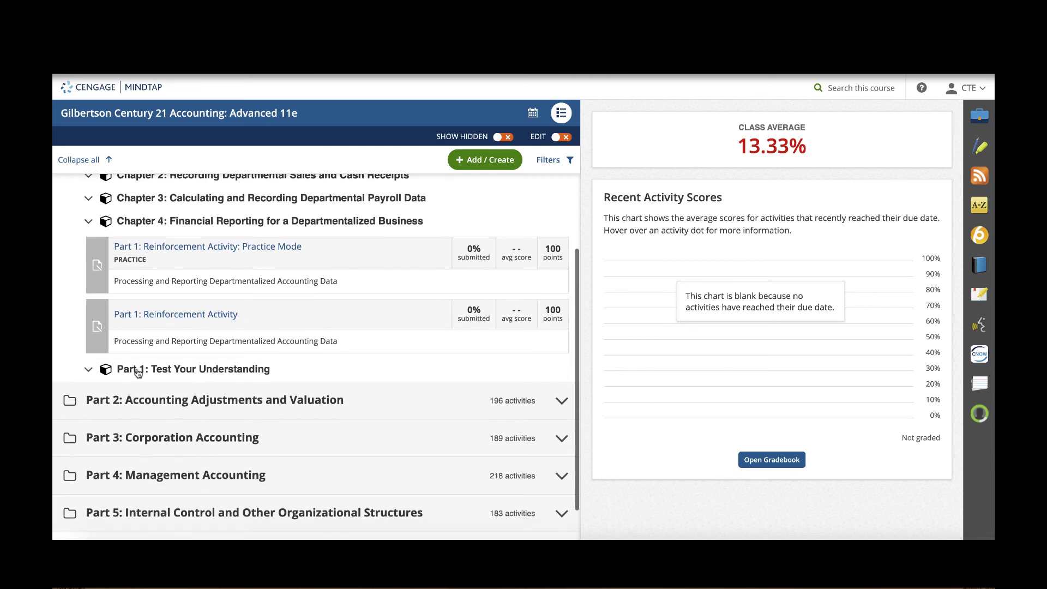
- Expand Part 1: Test Your Understanding to view its tests, collapse it, and return to the beginning of Part 1
click(88, 370)
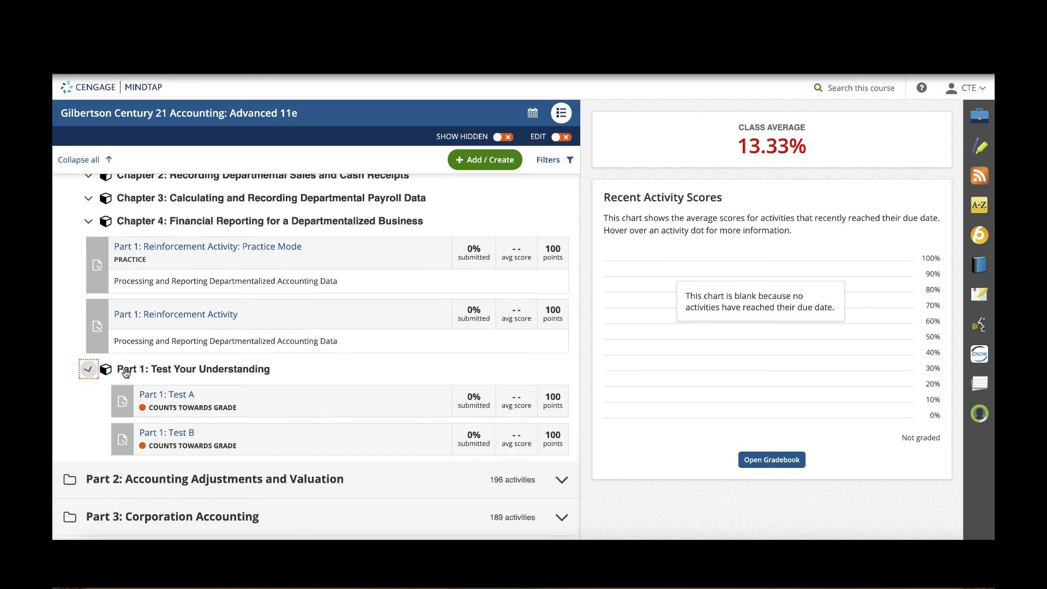
click(89, 370)
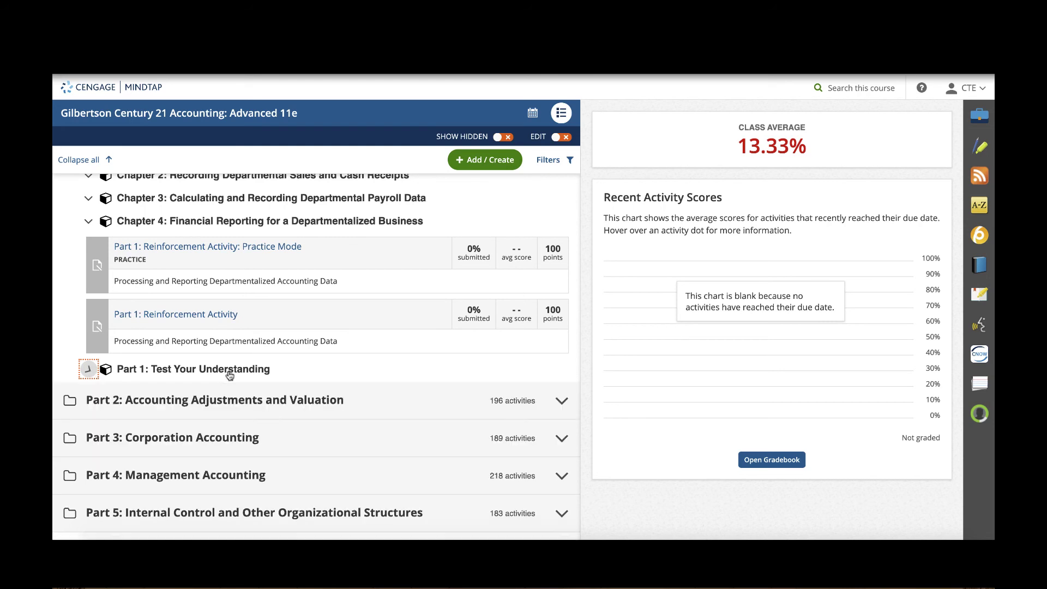
scroll(244, 369, up, 2)
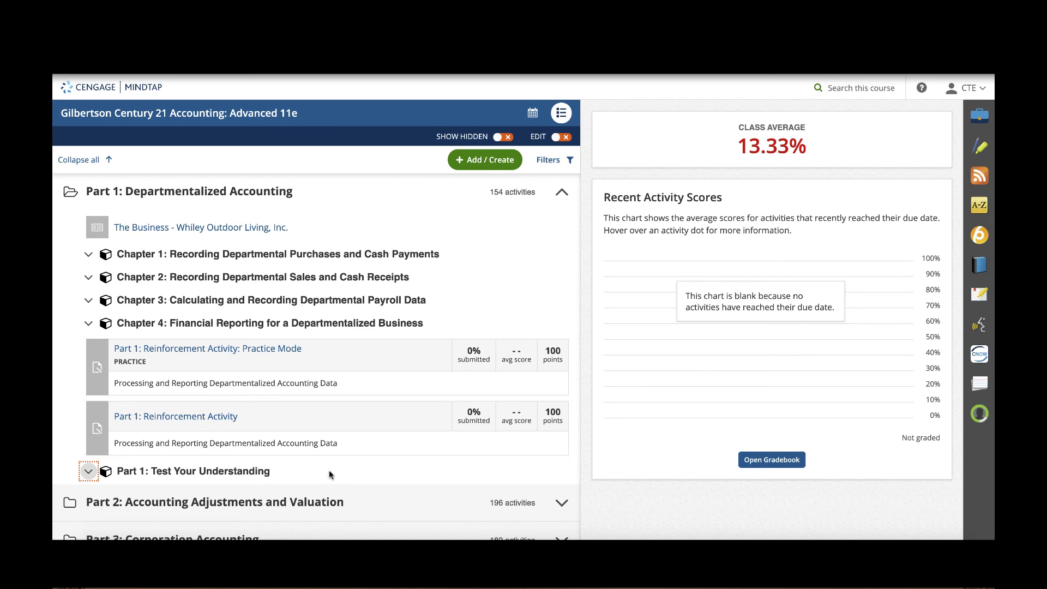
- Expand Chapter 1 and its Lesson 1-1: End of Lesson Review folder, and open the Lesson 1-1 reading
click(86, 256)
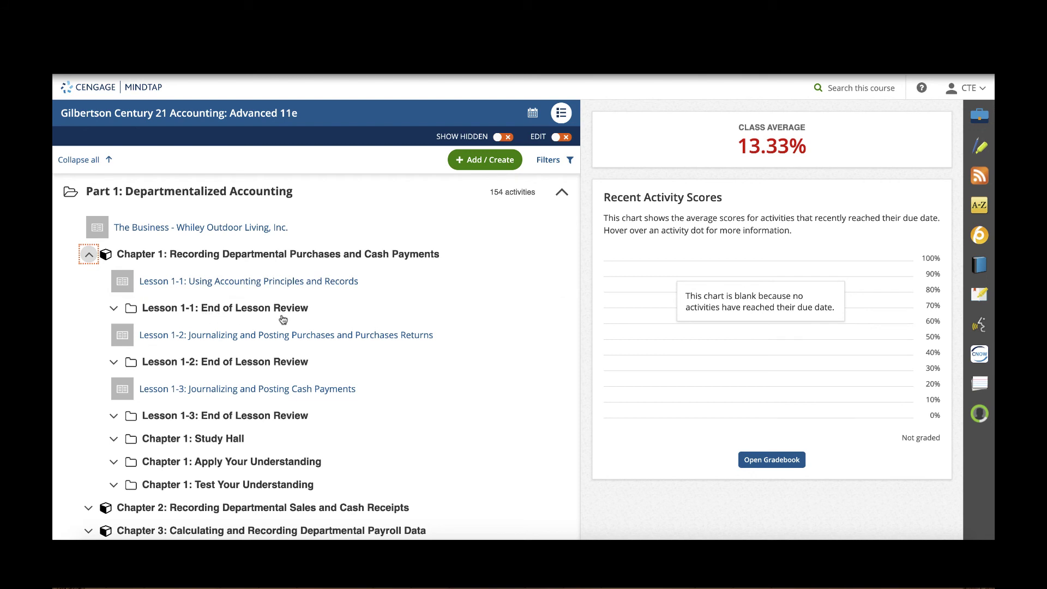
click(143, 308)
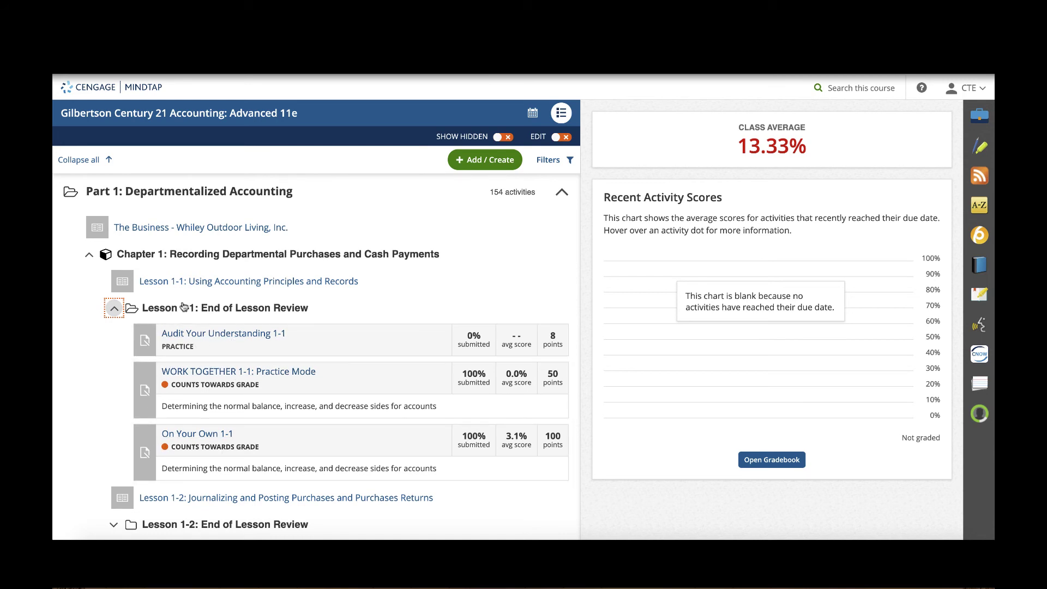
click(286, 281)
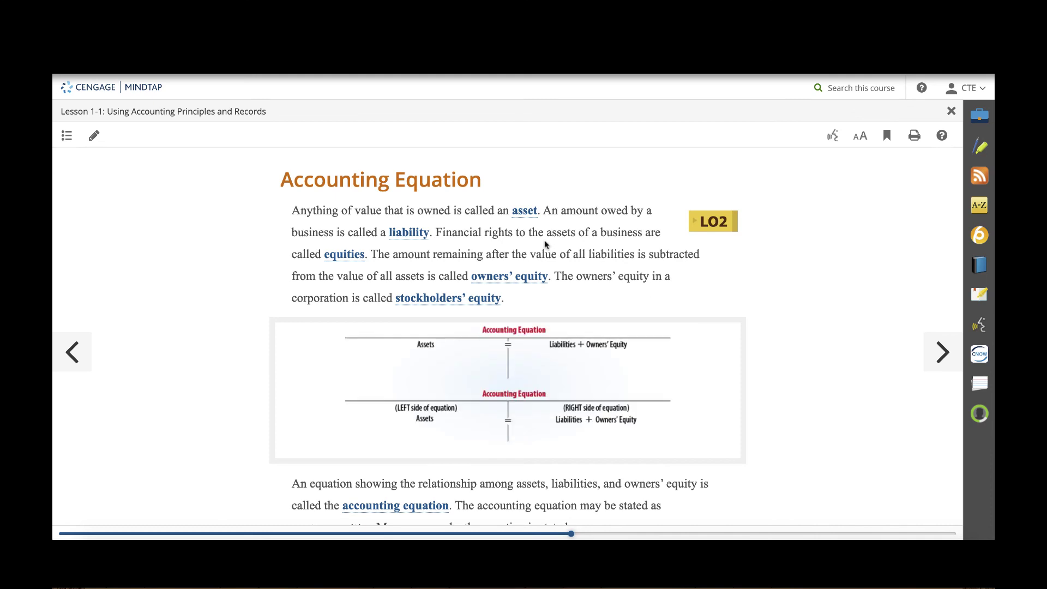
- Go to the Lesson 1-1 contents page and open the Using Accounting Principles and Records section
click(70, 136)
scroll(700, 431, down, 2)
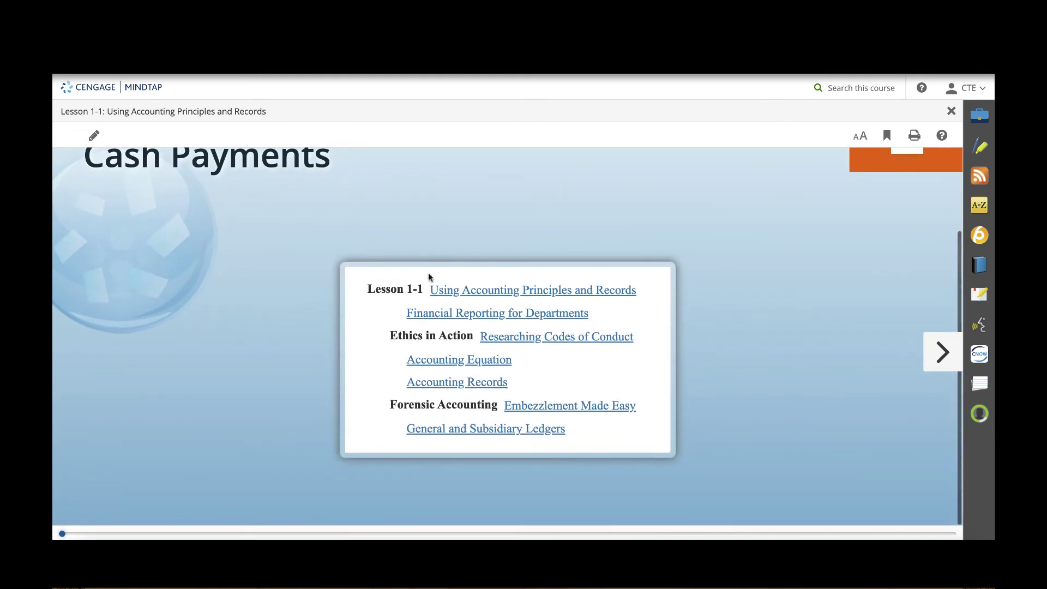
click(467, 295)
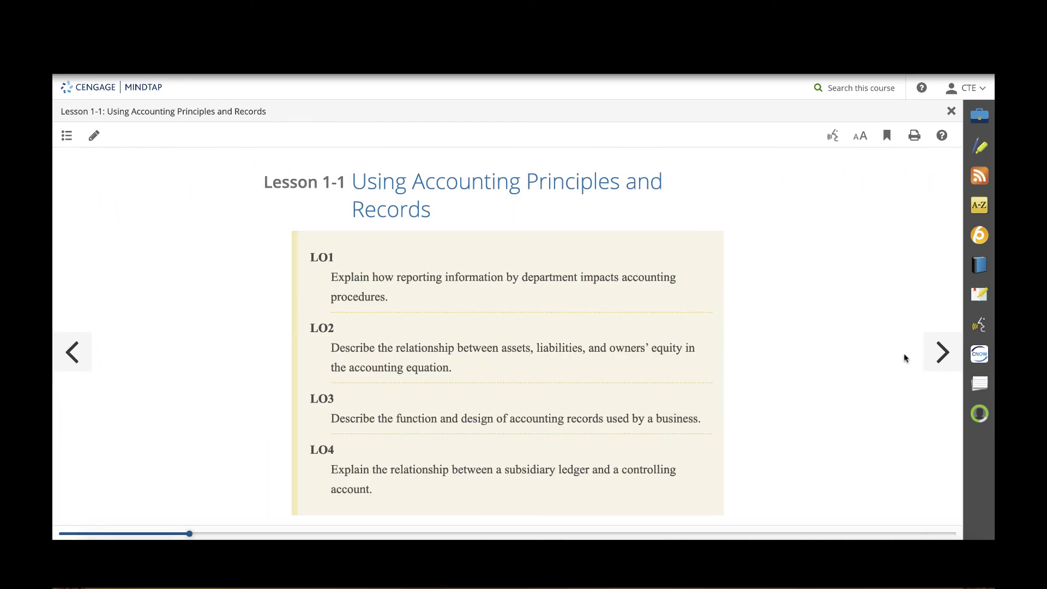
- Page through the reading from the learning objectives to the Accounting Equation page
scroll(904, 358, down, 1)
click(942, 352)
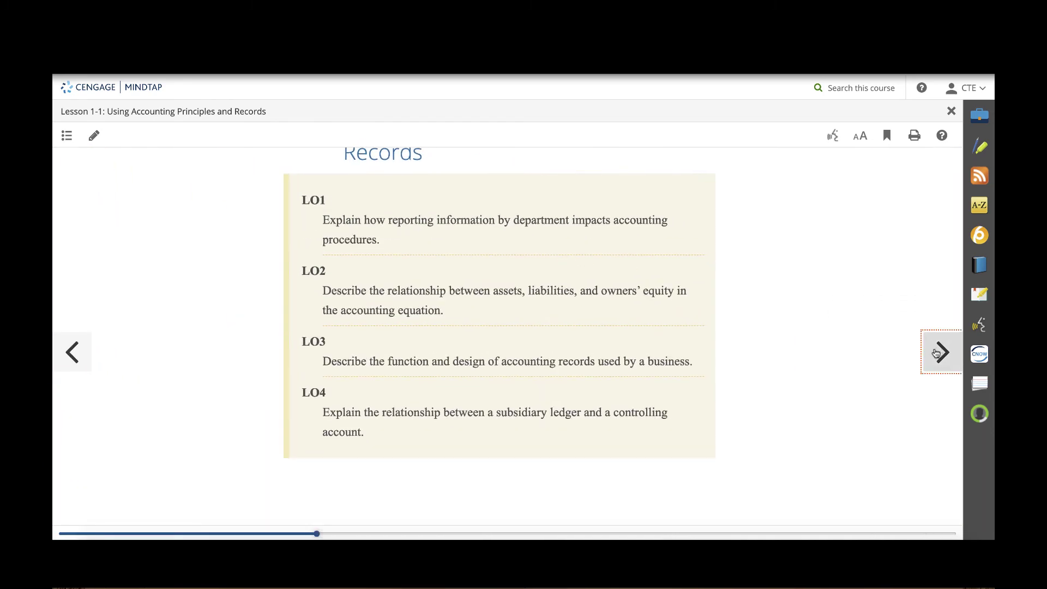
scroll(803, 341, down, 3)
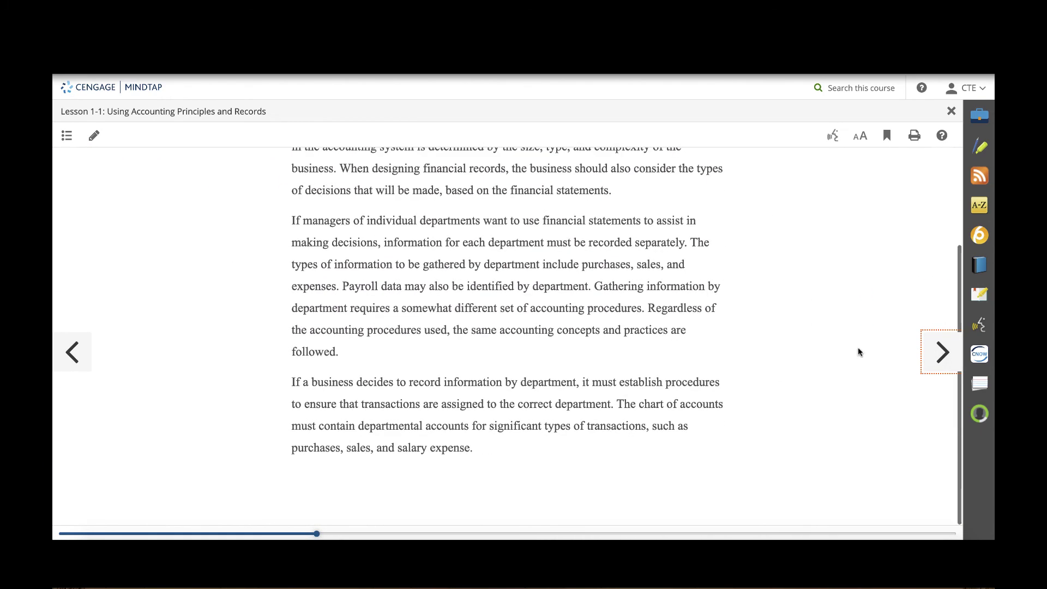
click(943, 353)
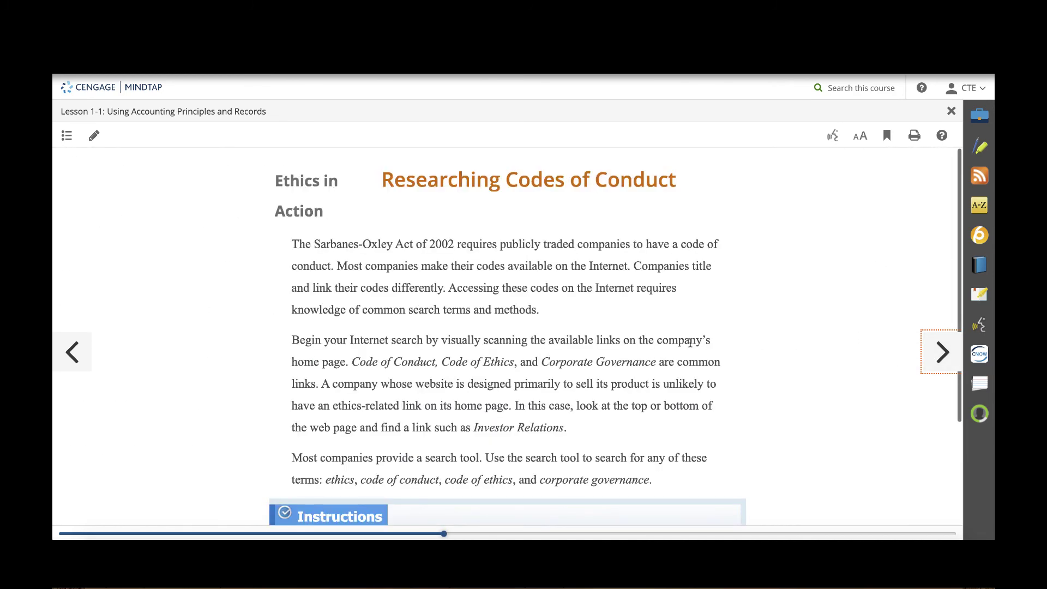
scroll(687, 342, down, 3)
click(942, 352)
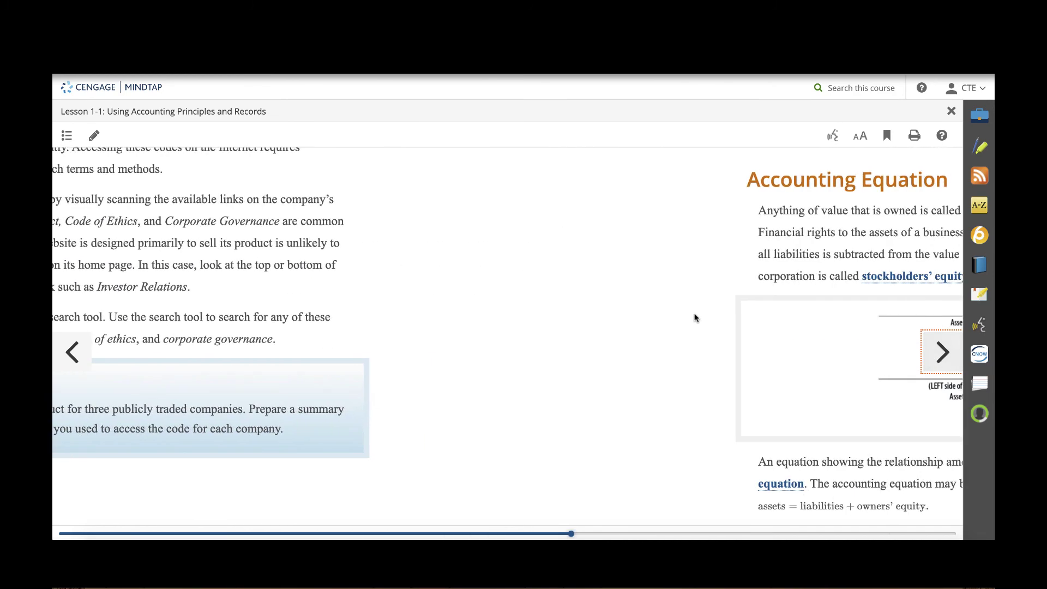
scroll(754, 329, down, 1)
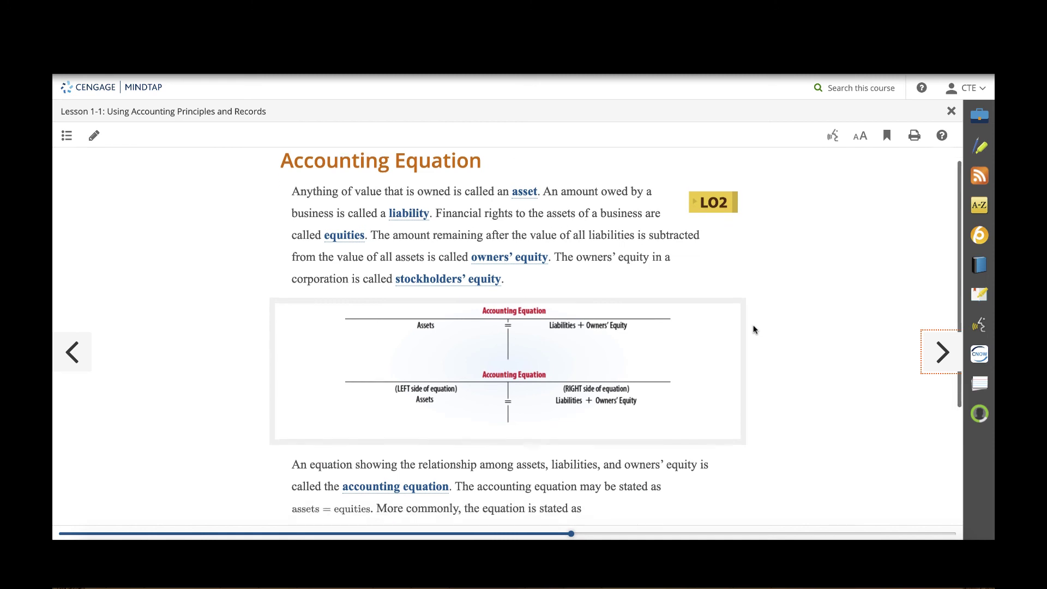
- View the glossary definition of the key term "asset" in the reading, and dismiss it
click(525, 187)
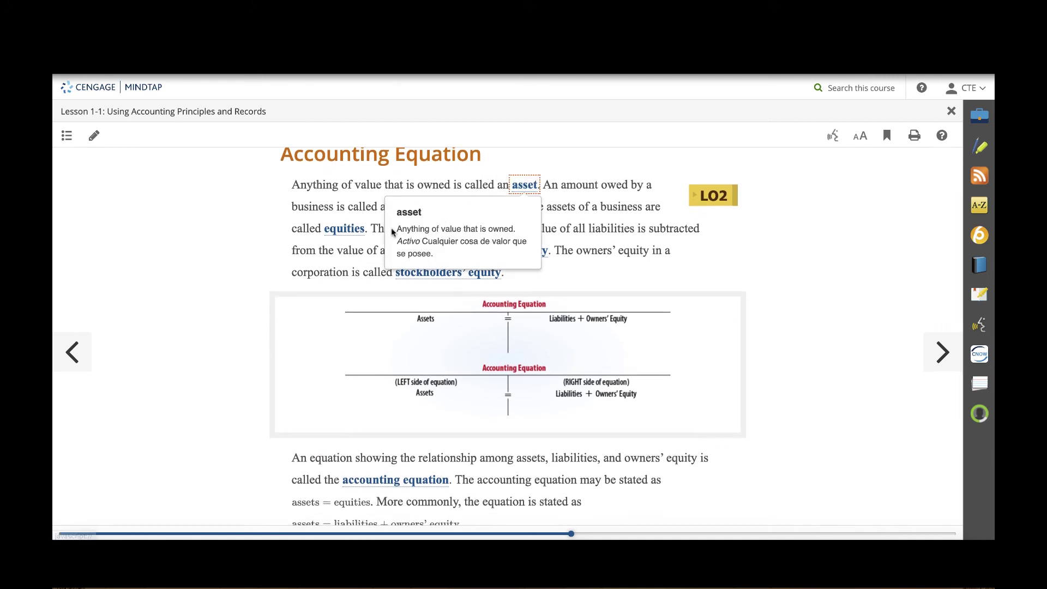
drag(395, 229, 464, 261)
click(614, 241)
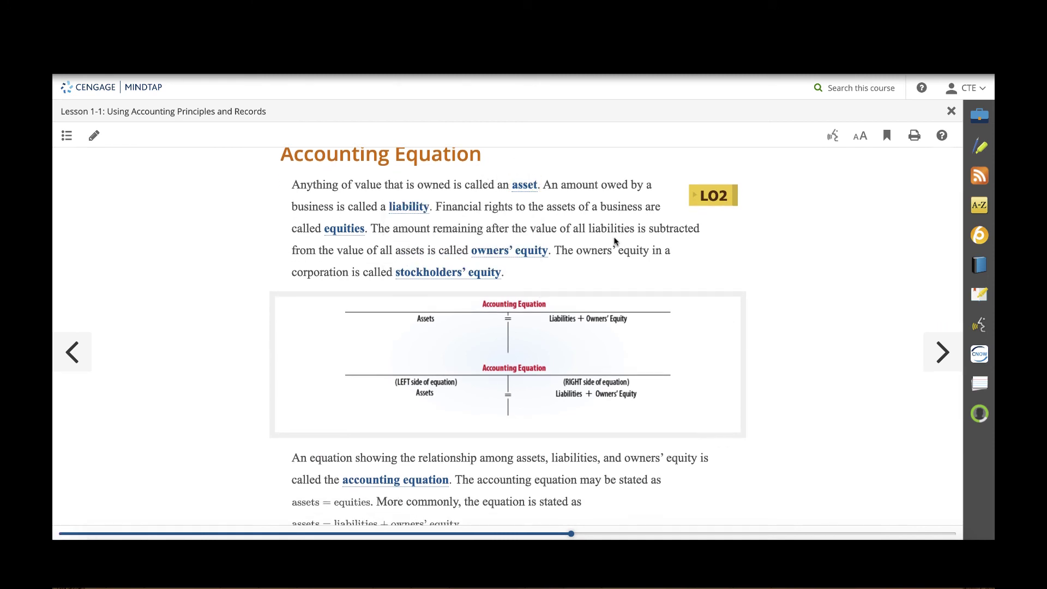
scroll(505, 180, up, 1)
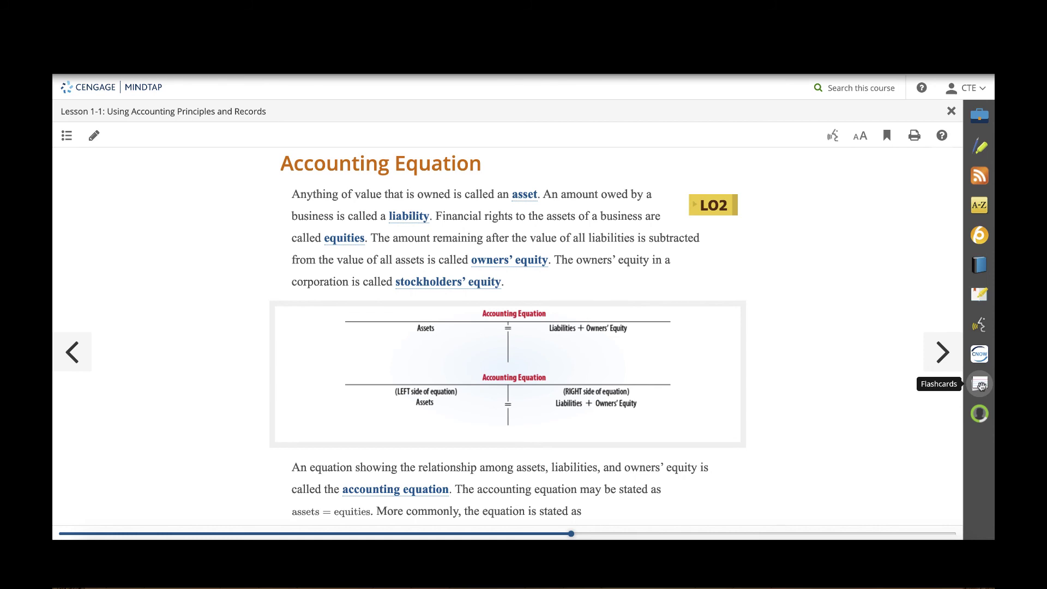
- Open the Flashcards app, flip the first Chapter 1 card, and view the available chapter decks
click(980, 385)
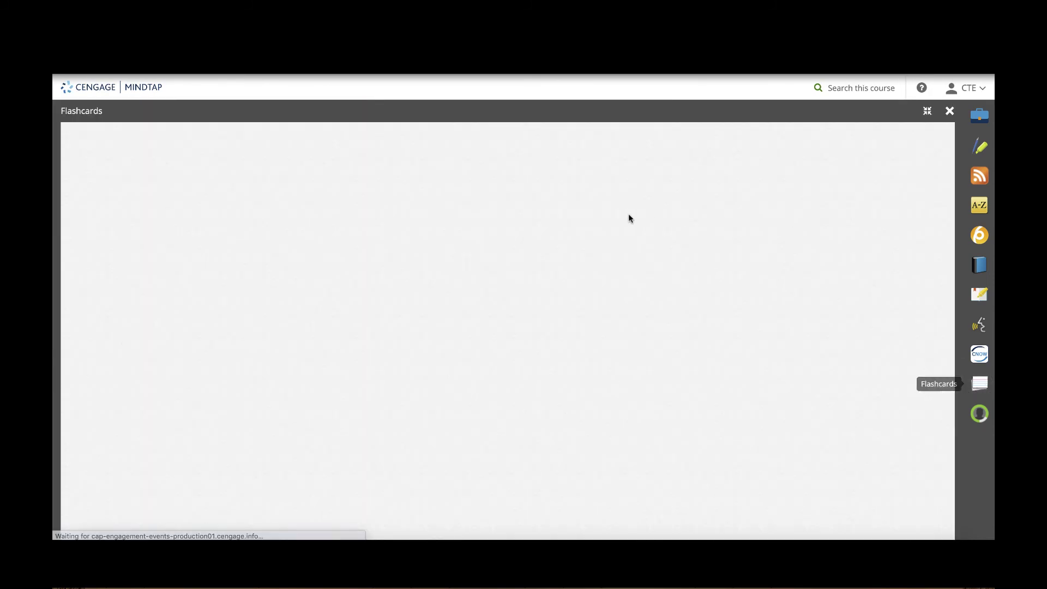
click(510, 248)
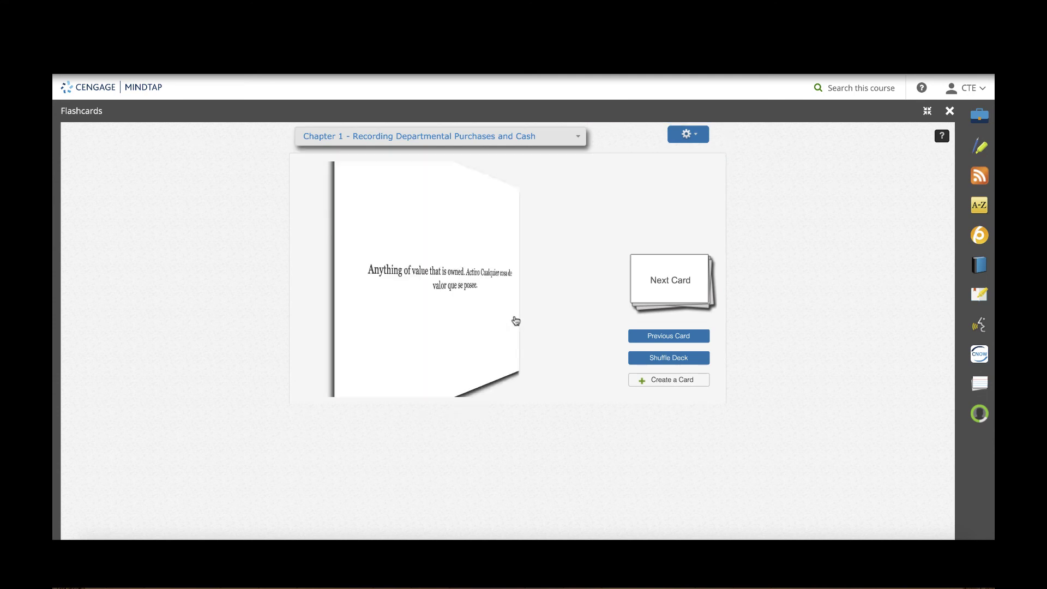
click(576, 138)
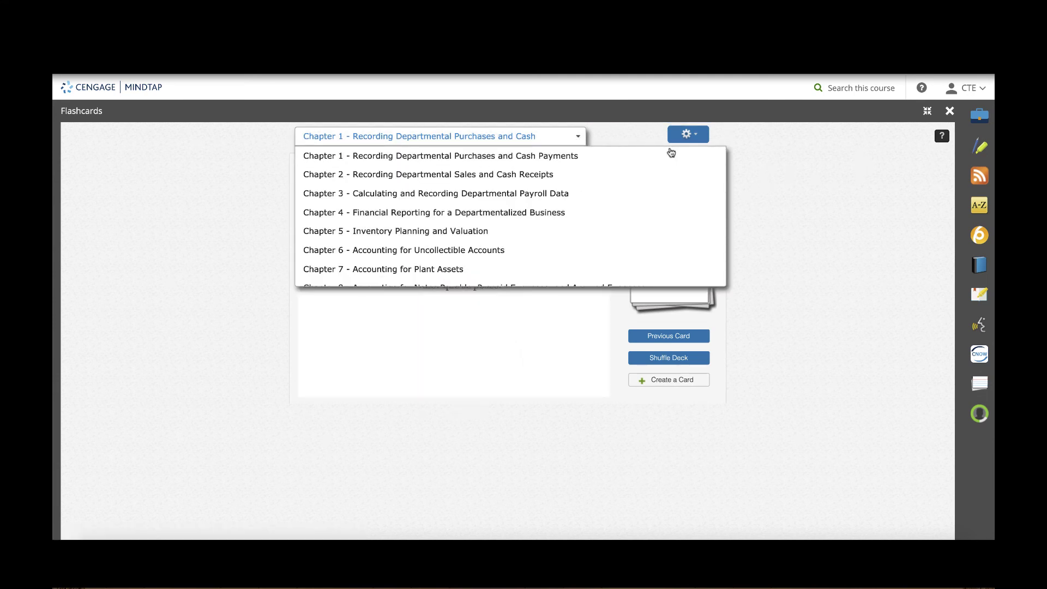
click(547, 141)
- Advance through the "liability" and "equities" flashcards, flipping each one to its definition
click(670, 304)
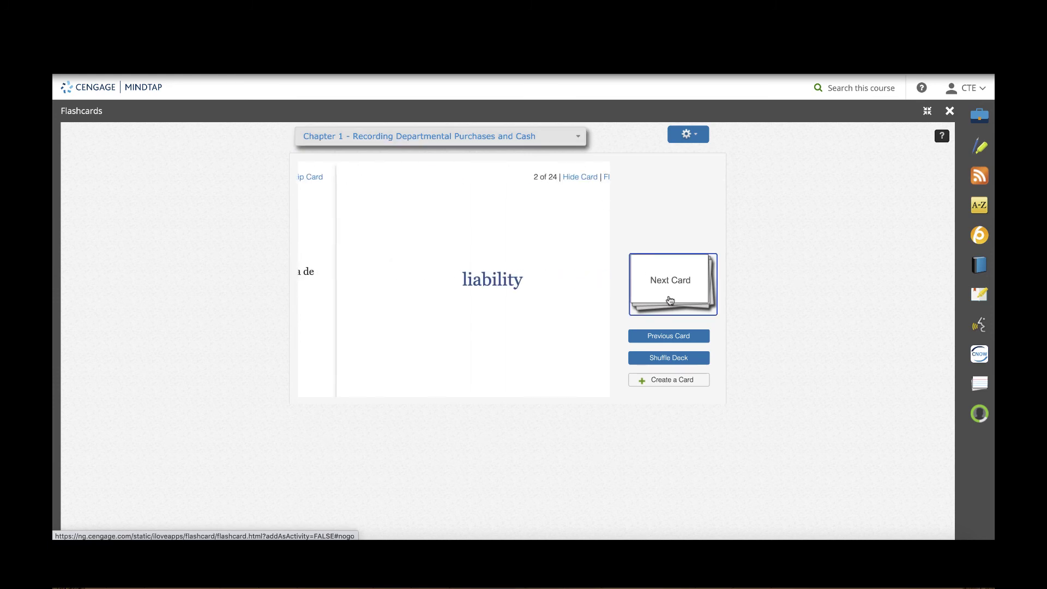
click(482, 297)
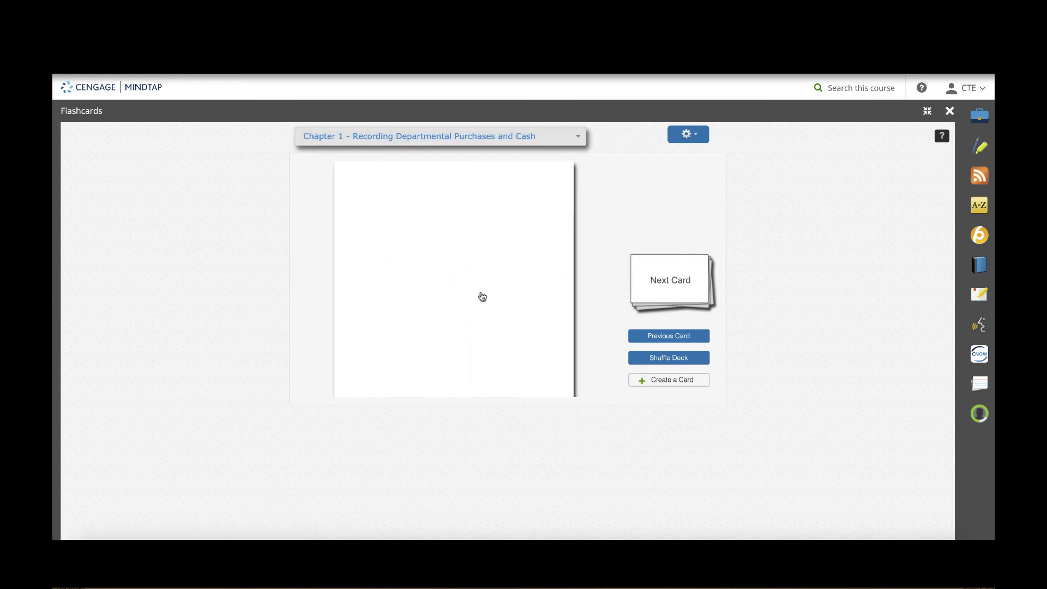
click(676, 280)
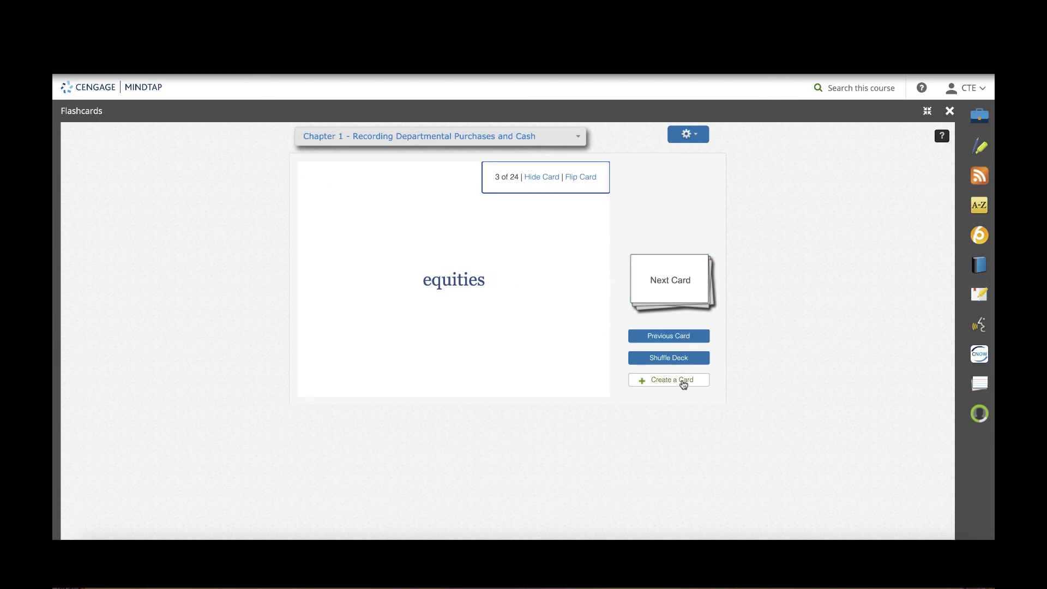
click(473, 285)
- Review the flashcard deck's display, print and upload options, and close the flashcards
click(696, 143)
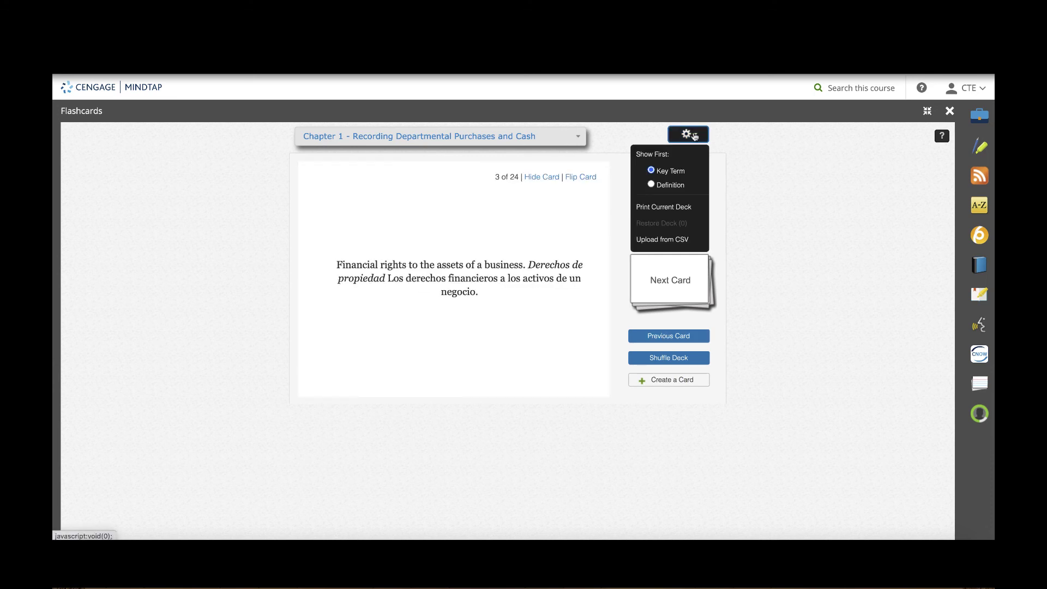
click(684, 210)
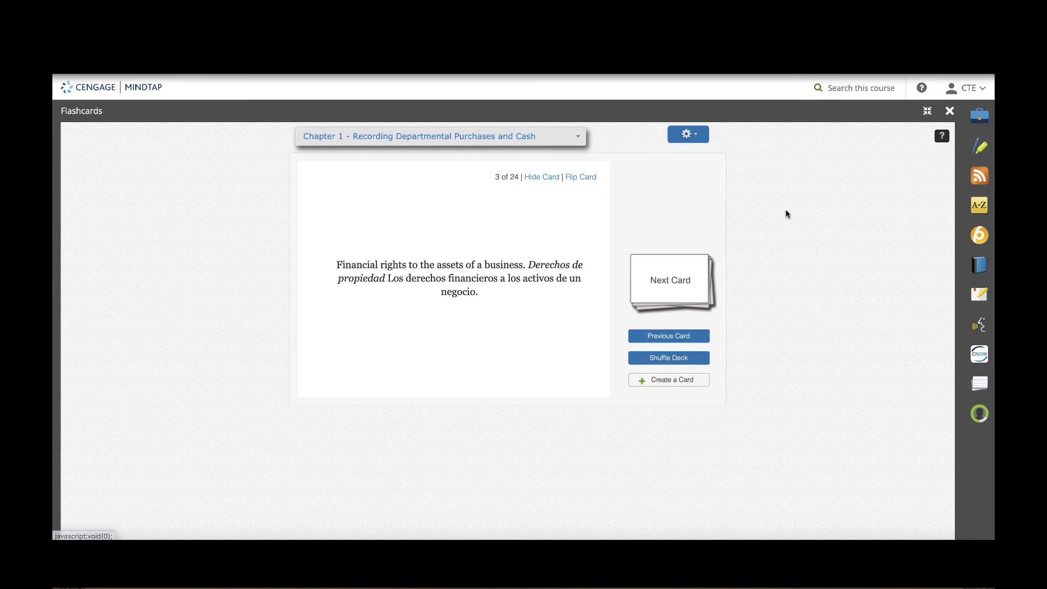
click(950, 111)
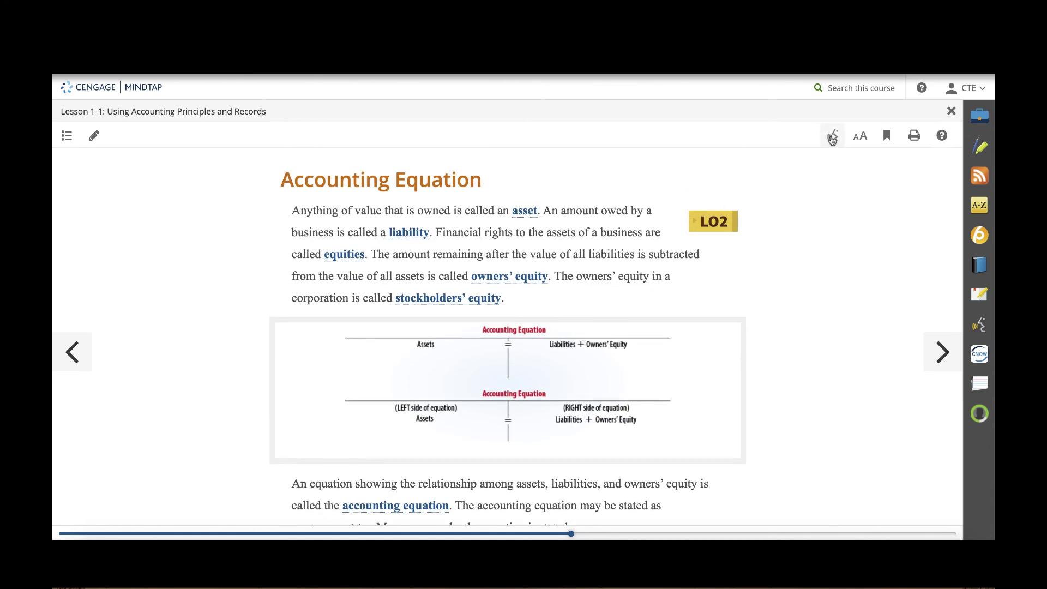
- Start ReadSpeaker narration of the Accounting Equation page and pause it
click(832, 136)
click(722, 138)
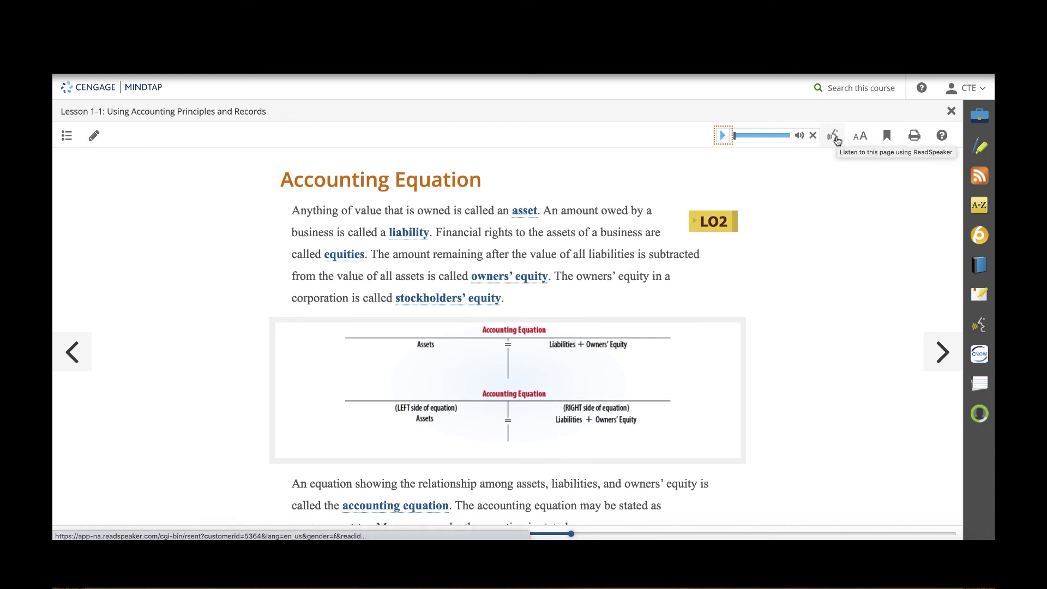
- Check the reading's text size choices and bookmark the Accounting Equation page
click(860, 135)
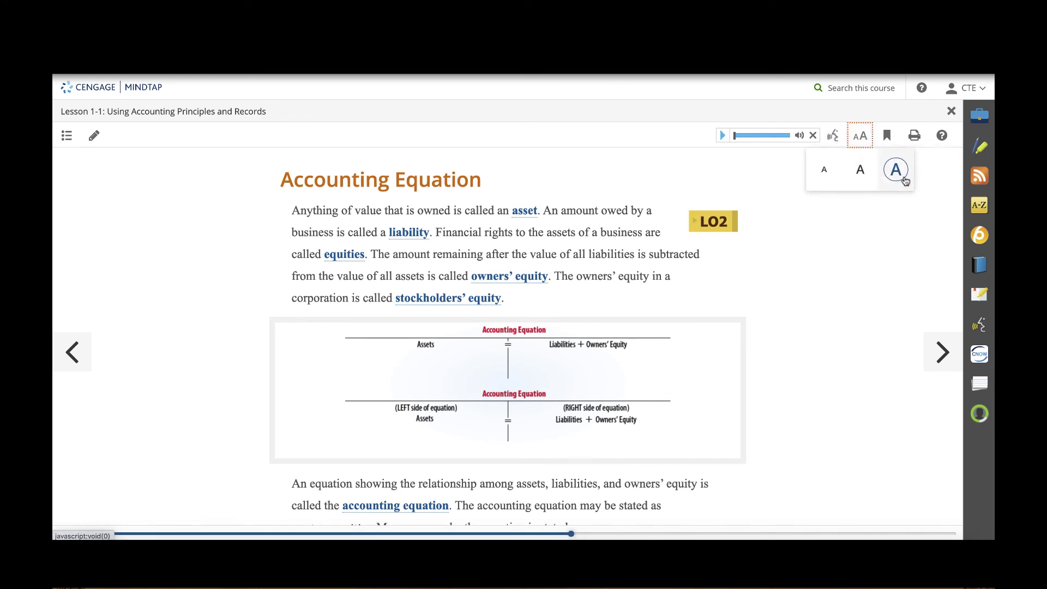
click(886, 136)
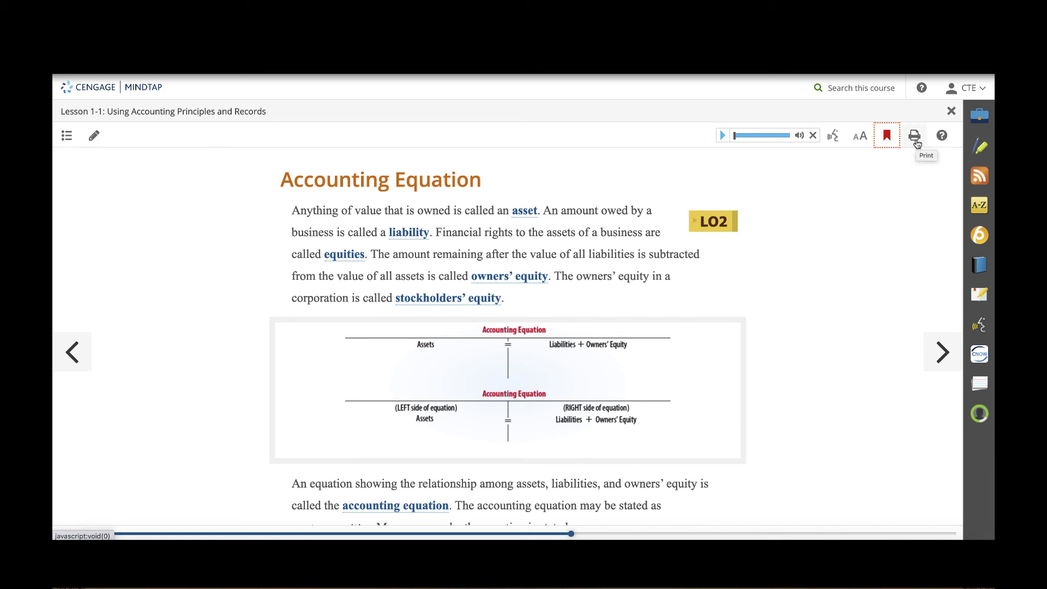
- Highlight the asset and liability sentences in green and the sentences stating the accounting equation in orange
drag(292, 210, 435, 232)
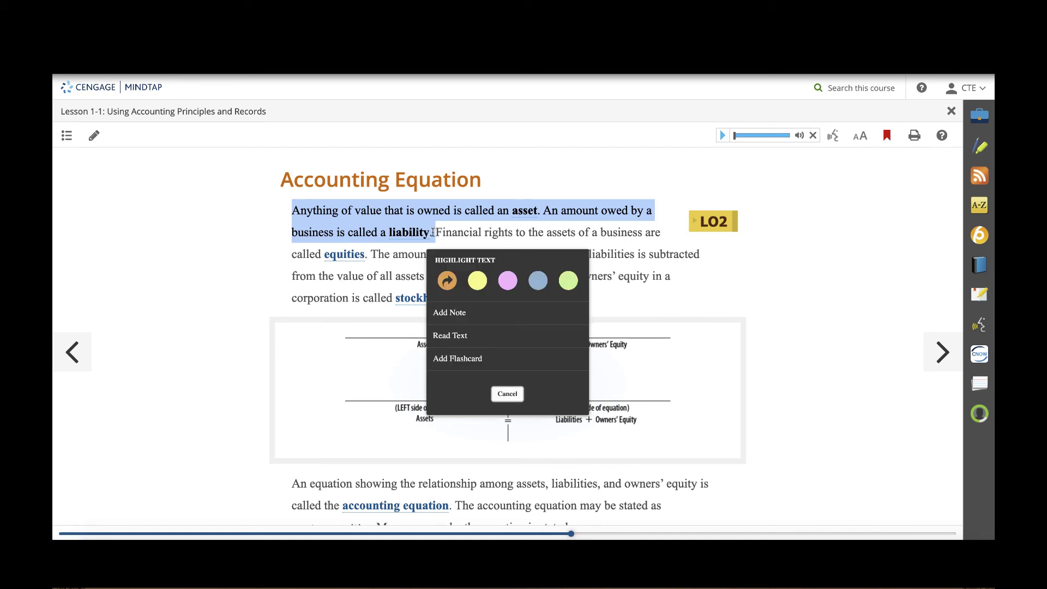
click(567, 281)
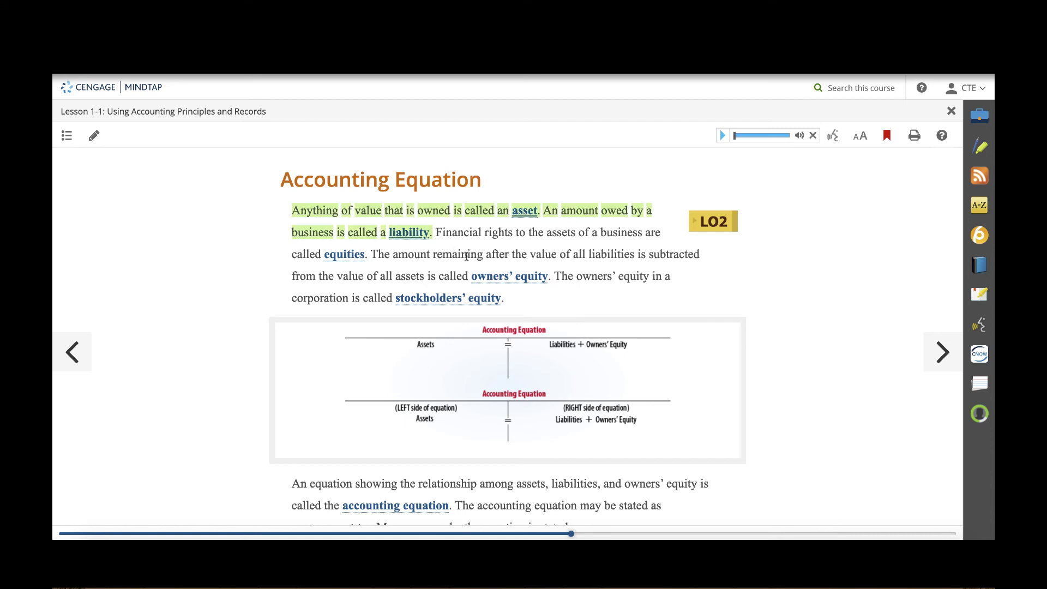
scroll(466, 259, down, 2)
scroll(466, 259, down, 2)
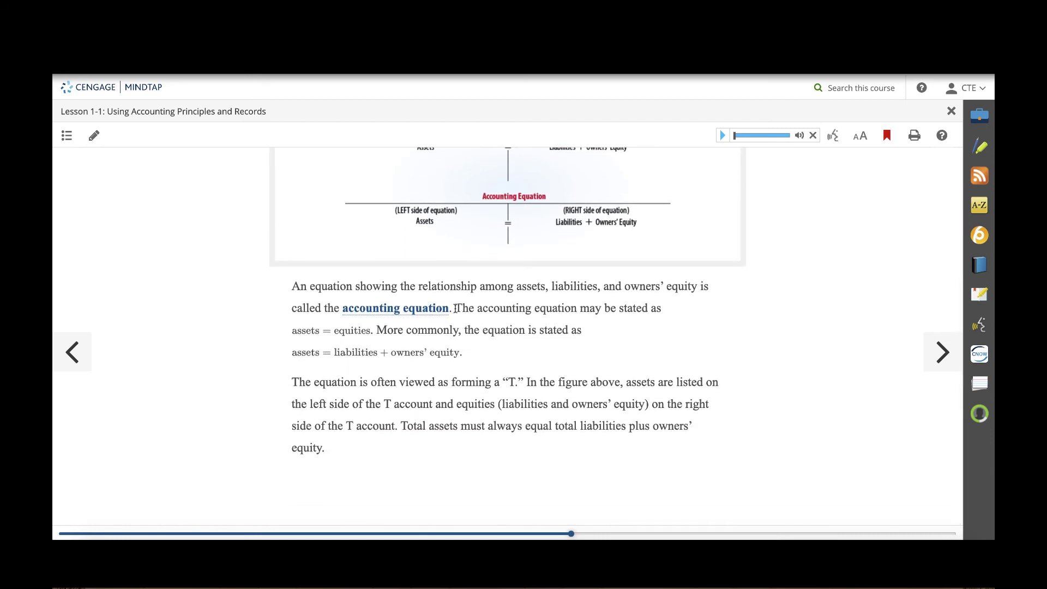
drag(456, 309, 479, 354)
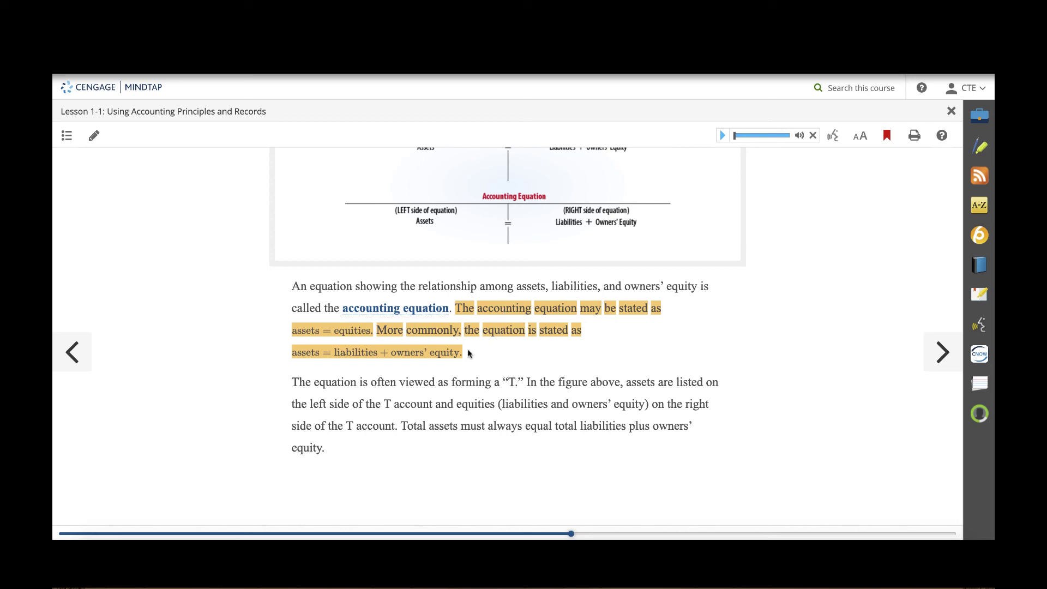
- On the Accounting Records page, attach the shared note "This is important!" to the selected opening word of the first paragraph
click(943, 352)
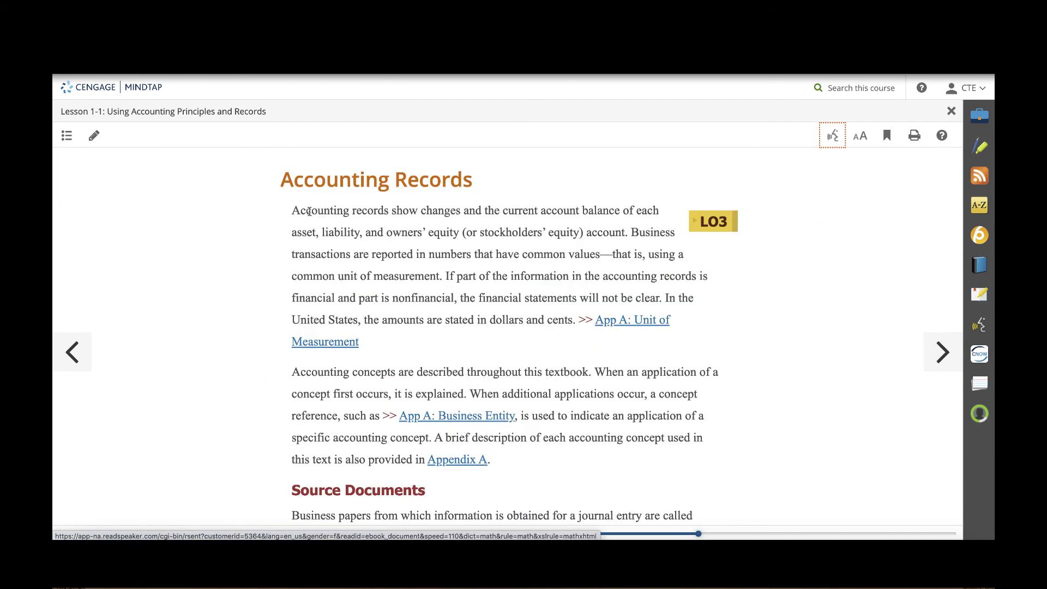
drag(294, 211, 333, 212)
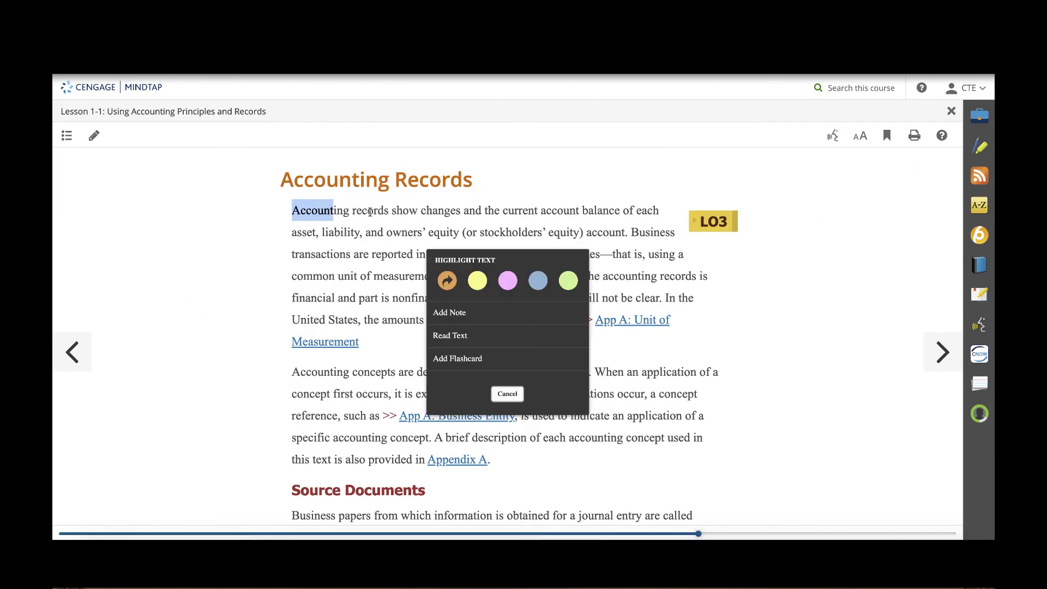
click(468, 316)
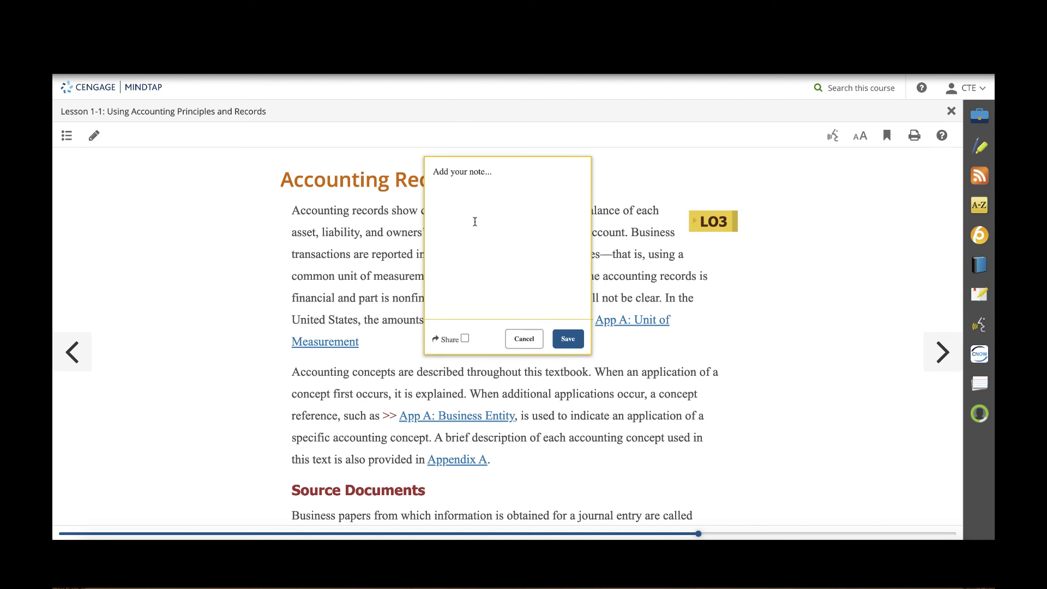
text(This is important!)
click(465, 339)
click(581, 341)
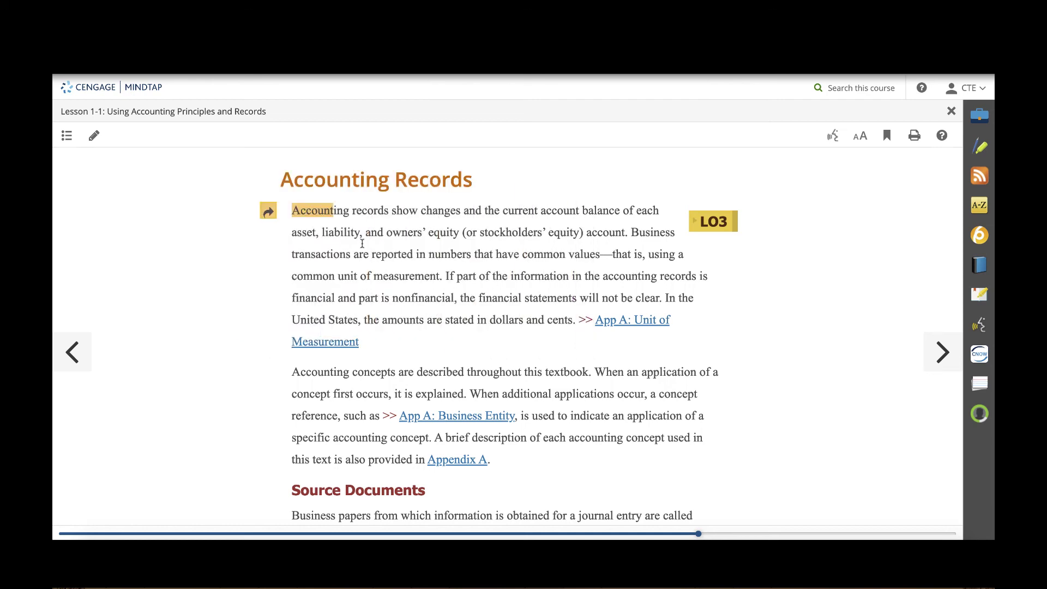
- Reopen the saved note to read it, close it, and look through the Accounting Records page
click(269, 214)
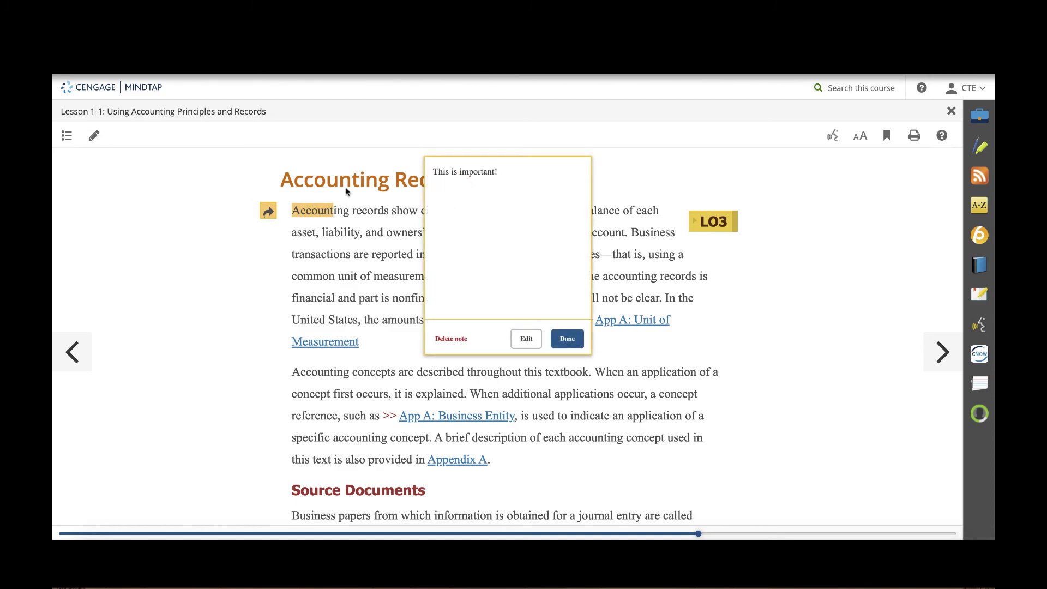
click(567, 340)
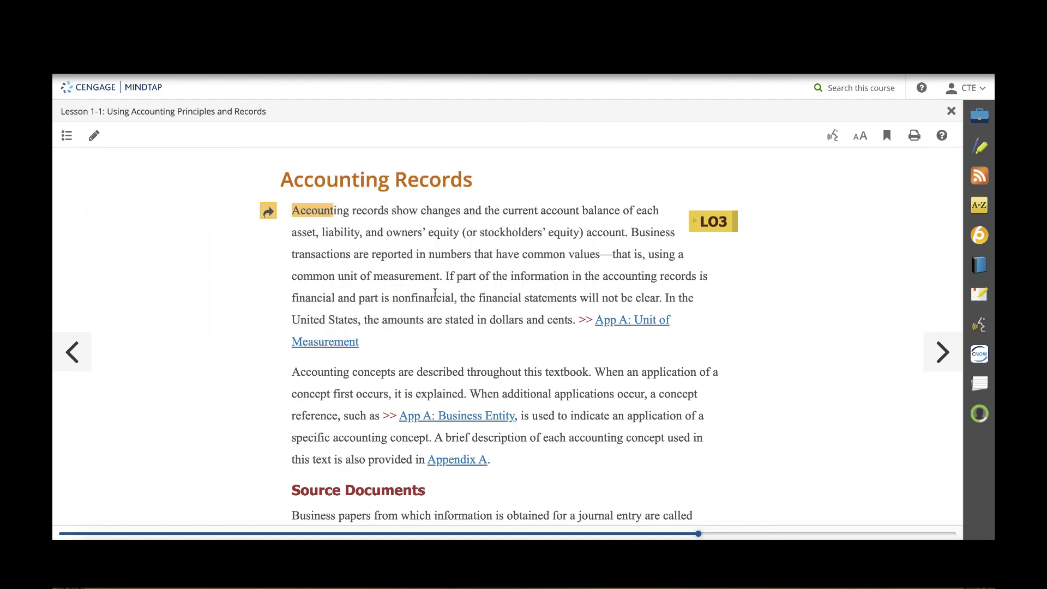
scroll(439, 297, down, 10)
scroll(440, 297, down, 14)
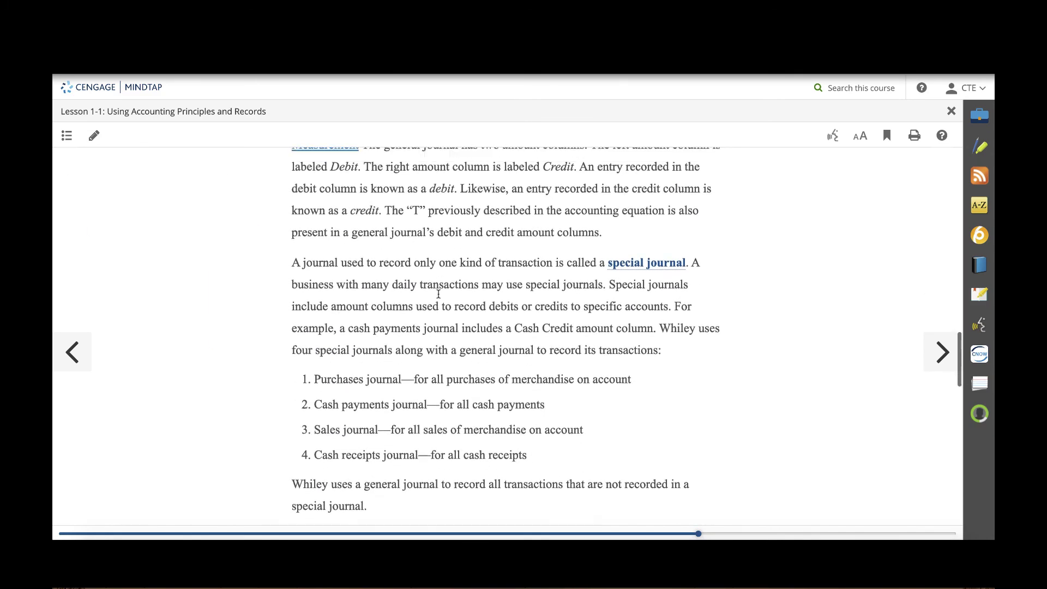
scroll(440, 295, up, 3)
scroll(438, 294, up, 20)
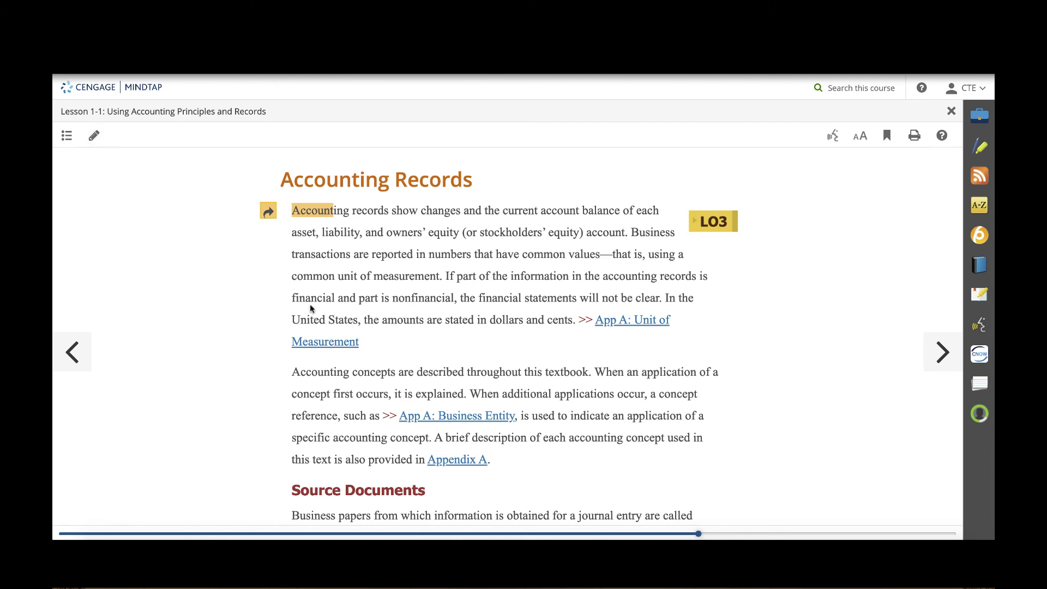
- Turn on editing of the reading and start a WebVideo Search inline activity directly below the Source Documents heading
click(94, 136)
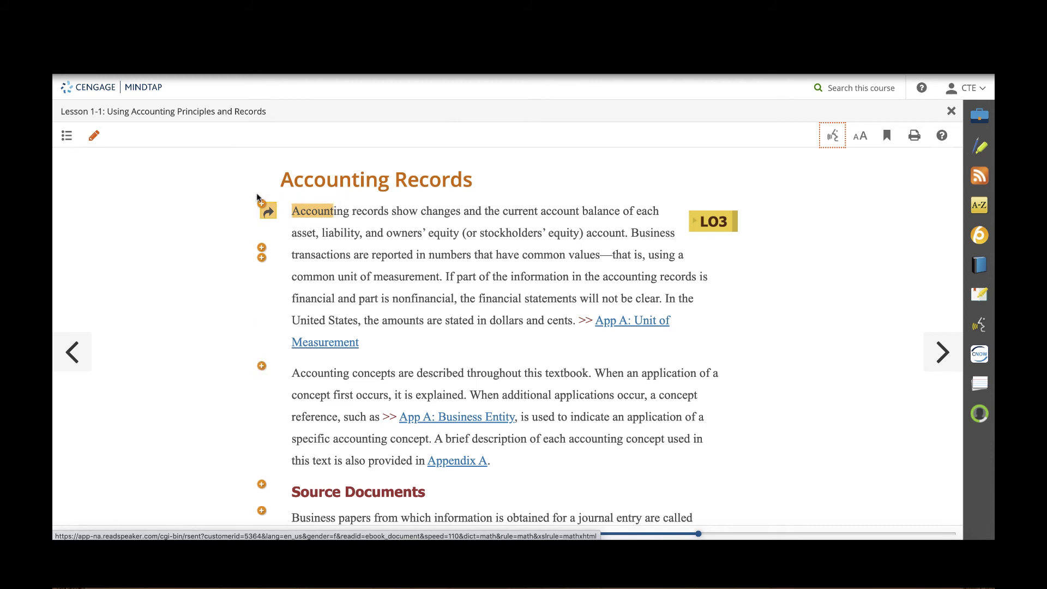
scroll(284, 409, down, 3)
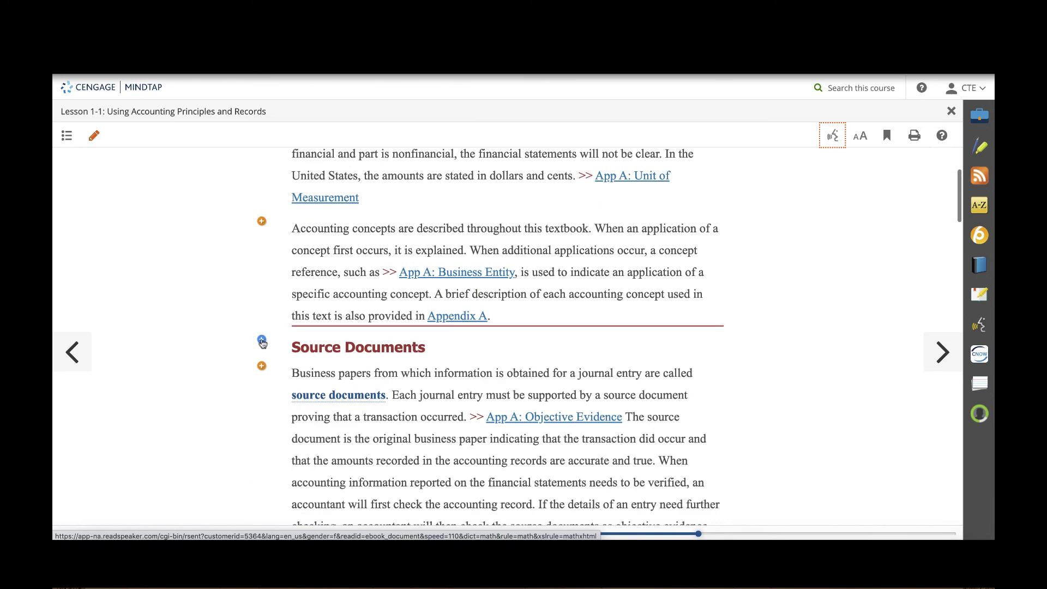
click(262, 368)
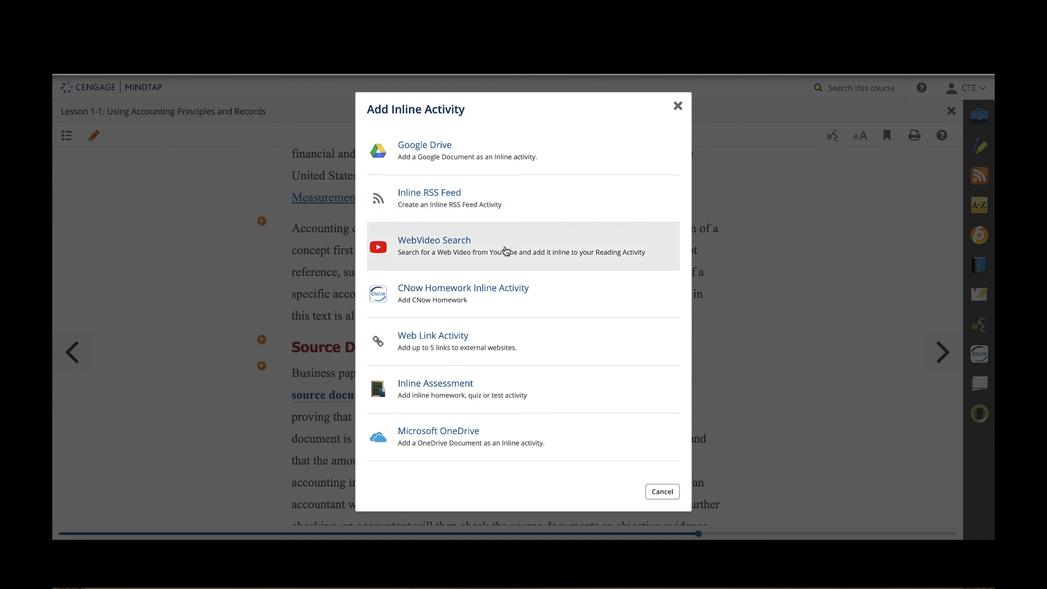
click(452, 245)
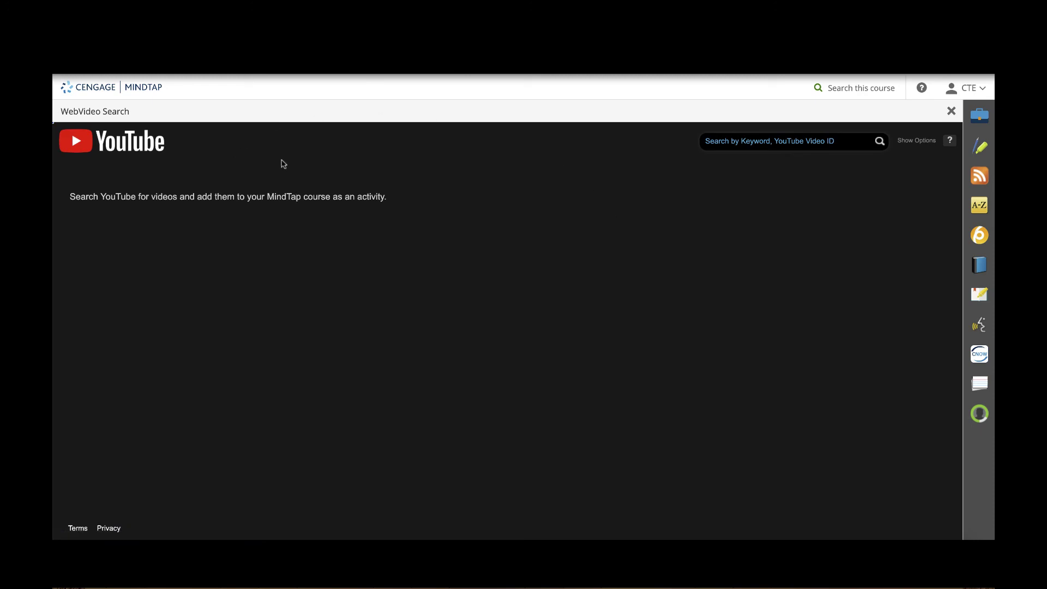
- Search YouTube for "Source documents in accounting" and choose the video "Source Documents Definition - What are Source Documents?"
click(807, 141)
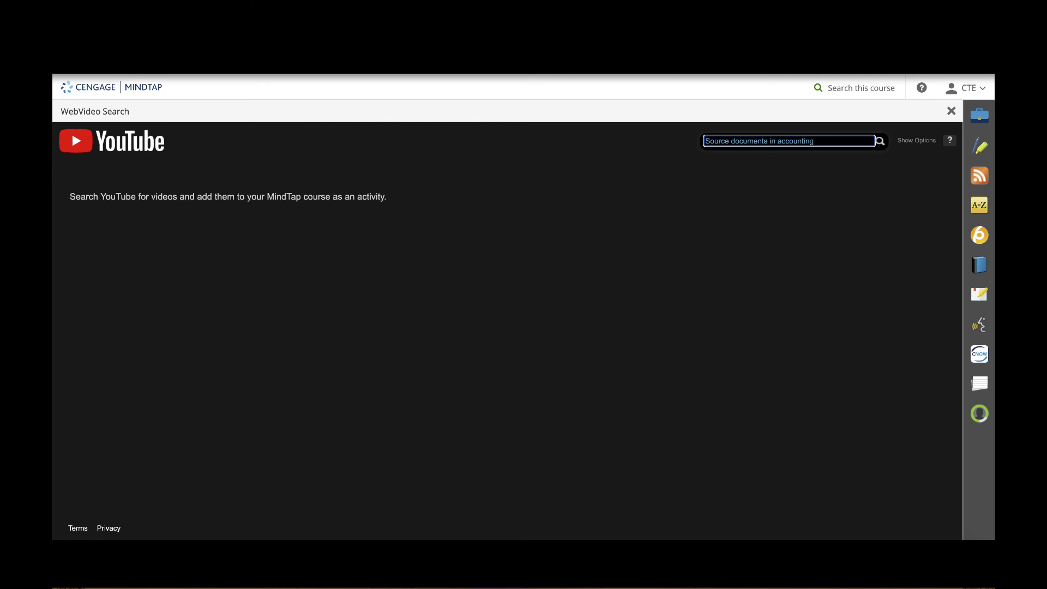
text(Source documents in accounting)
key(Return)
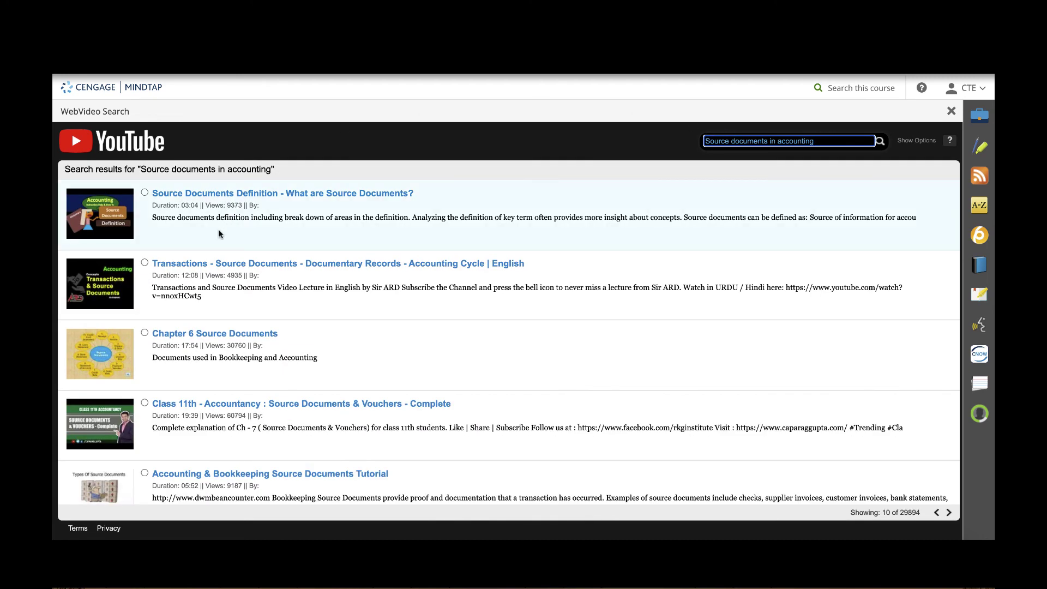
click(144, 193)
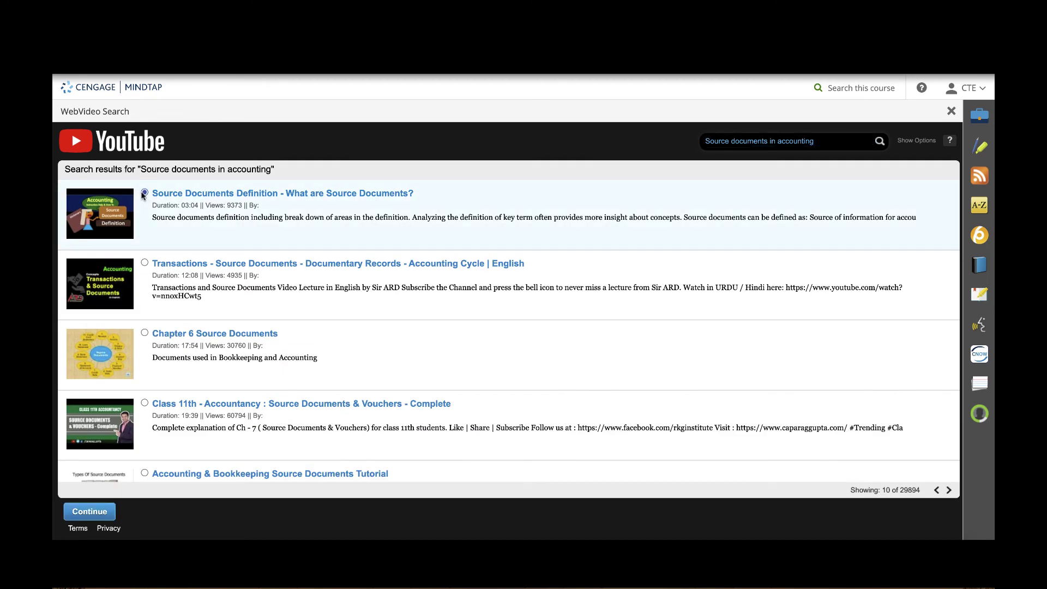
click(92, 512)
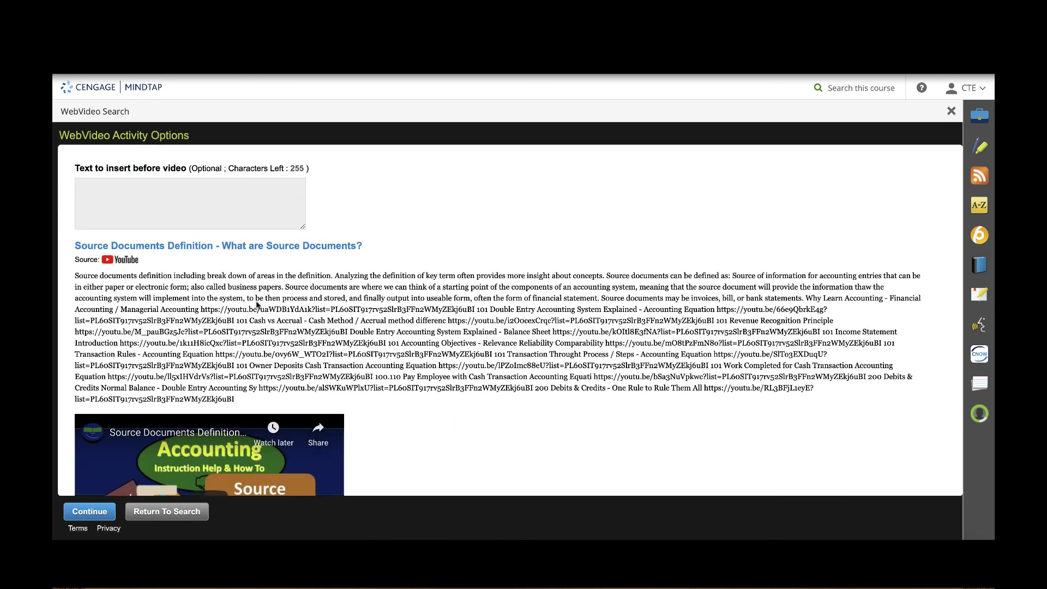
- Review the WebVideo activity options and insert the video into the reading without any text before or after it
scroll(311, 283, down, 2)
scroll(472, 278, down, 2)
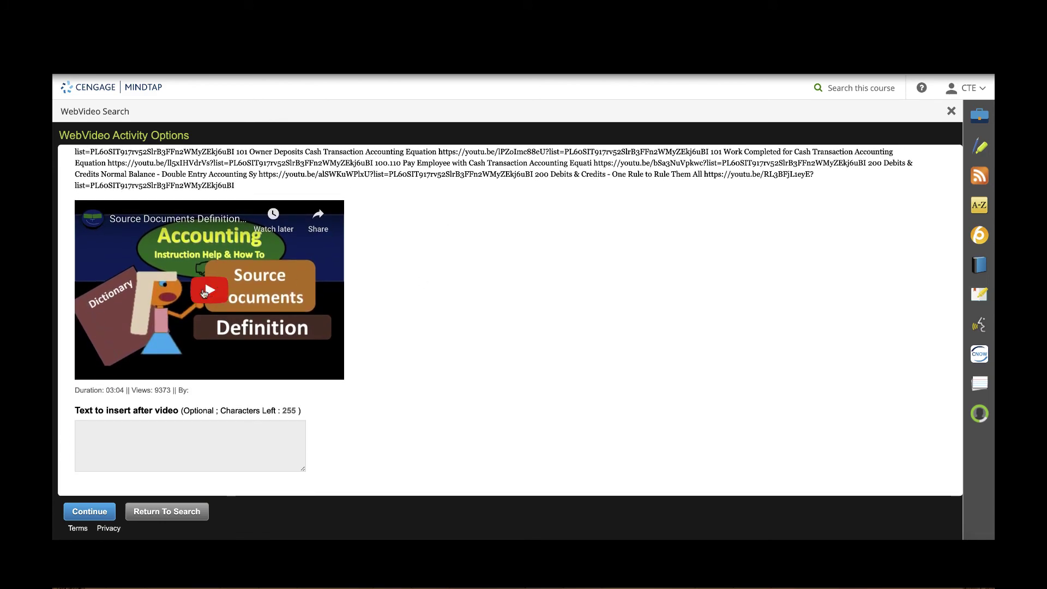
scroll(427, 298, up, 4)
click(154, 184)
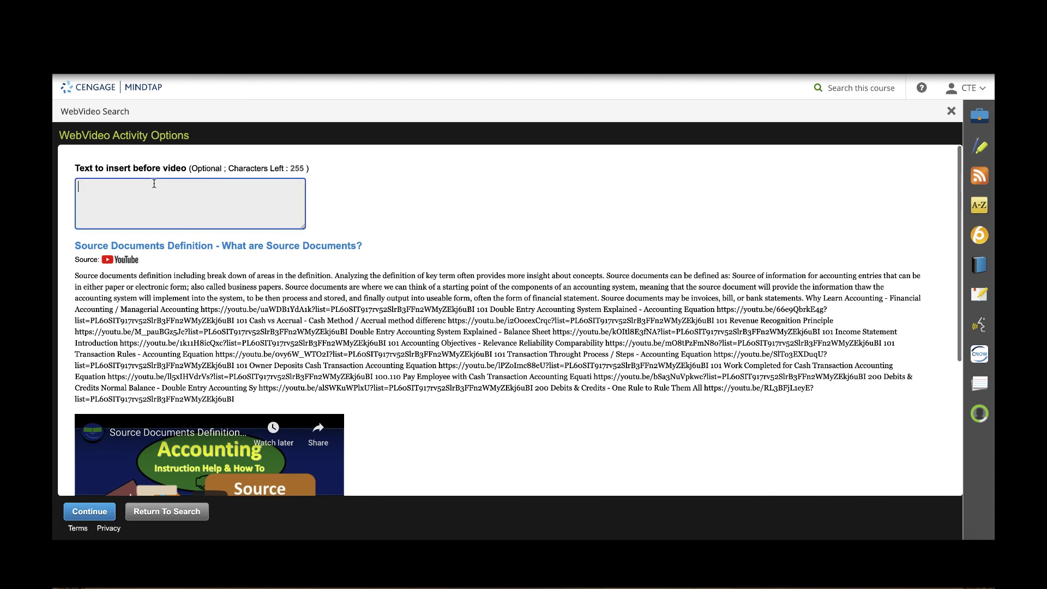
scroll(349, 426, down, 1)
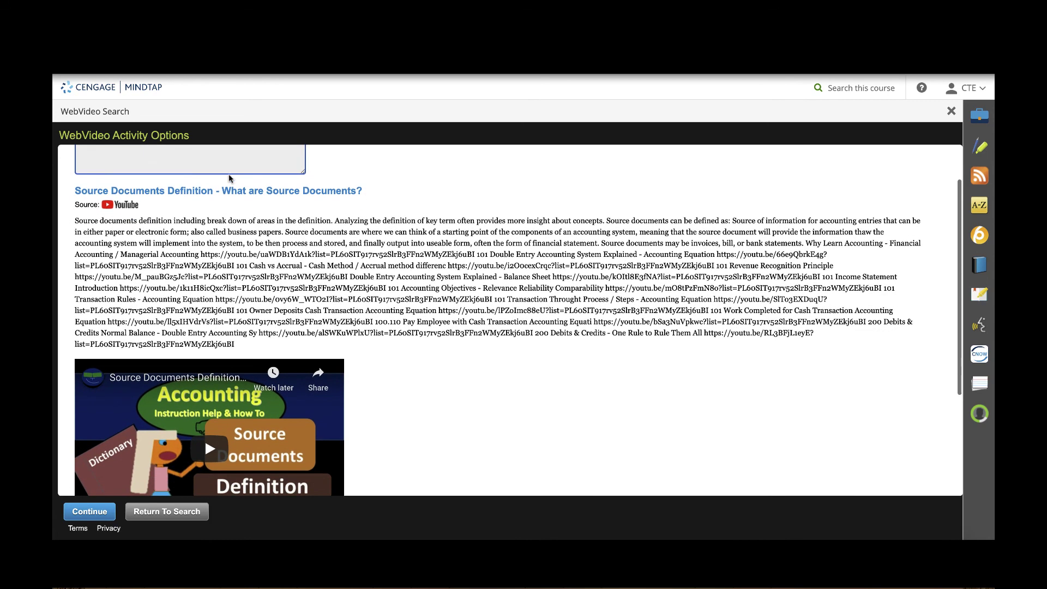
scroll(229, 178, up, 1)
scroll(350, 317, down, 4)
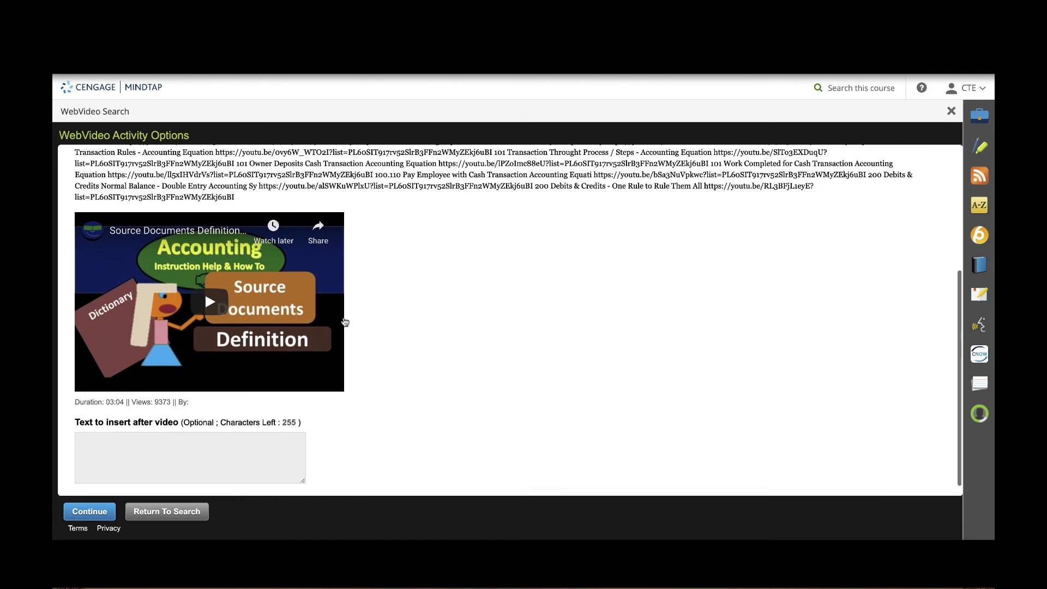
click(108, 513)
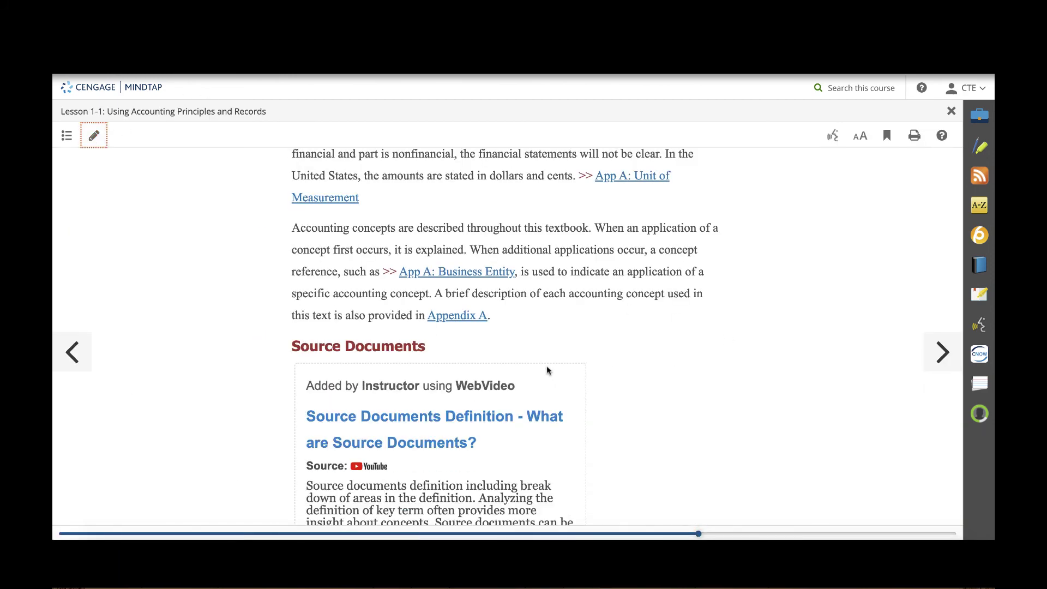
- Check the inserted video and the content down to the General Journal section, and close the Lesson 1-1 reading
scroll(547, 366, down, 10)
scroll(547, 367, down, 5)
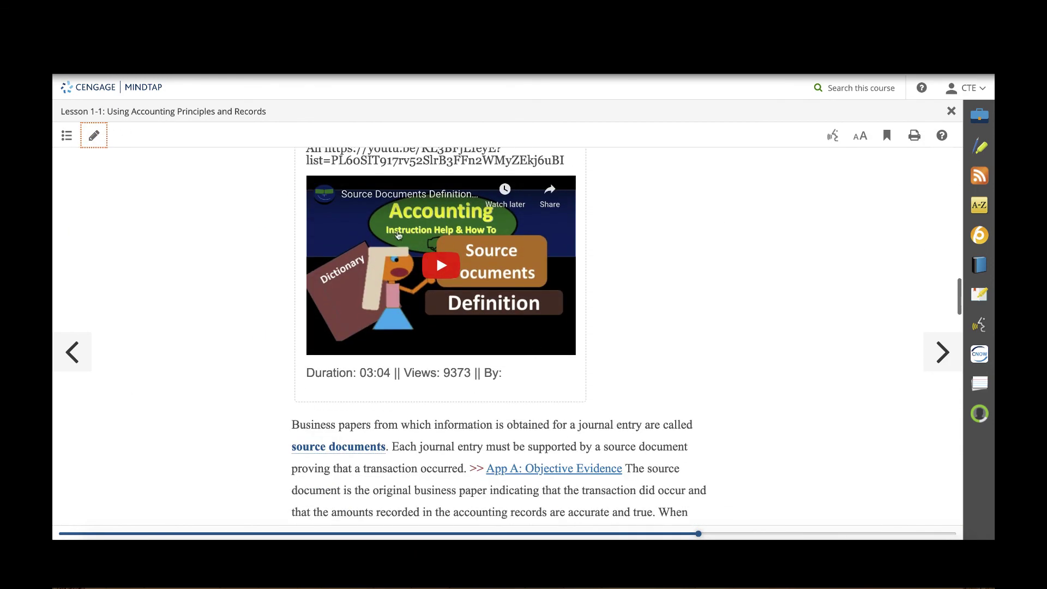
scroll(654, 369, down, 8)
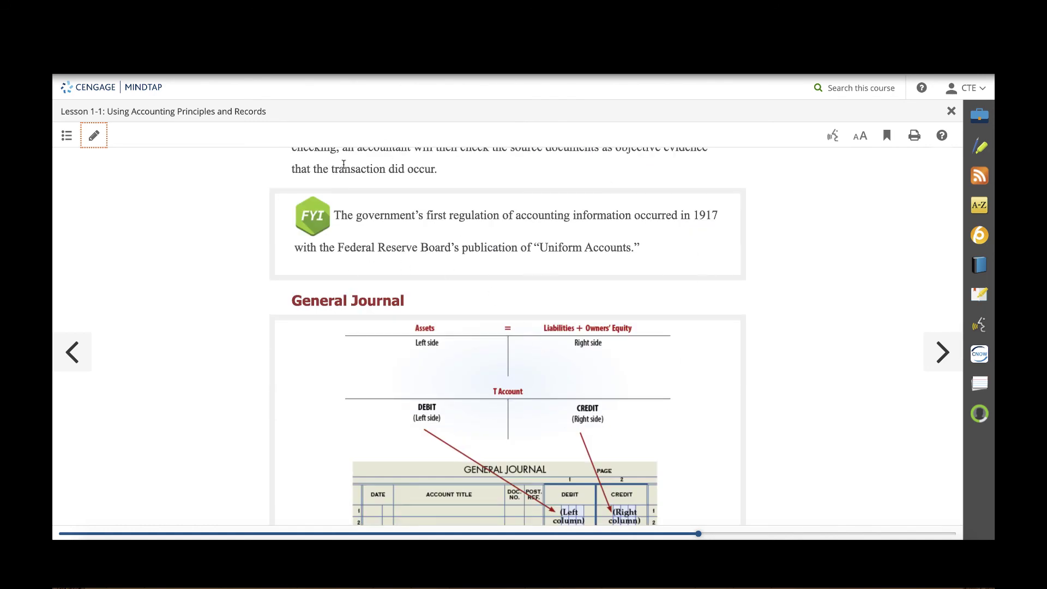
click(951, 111)
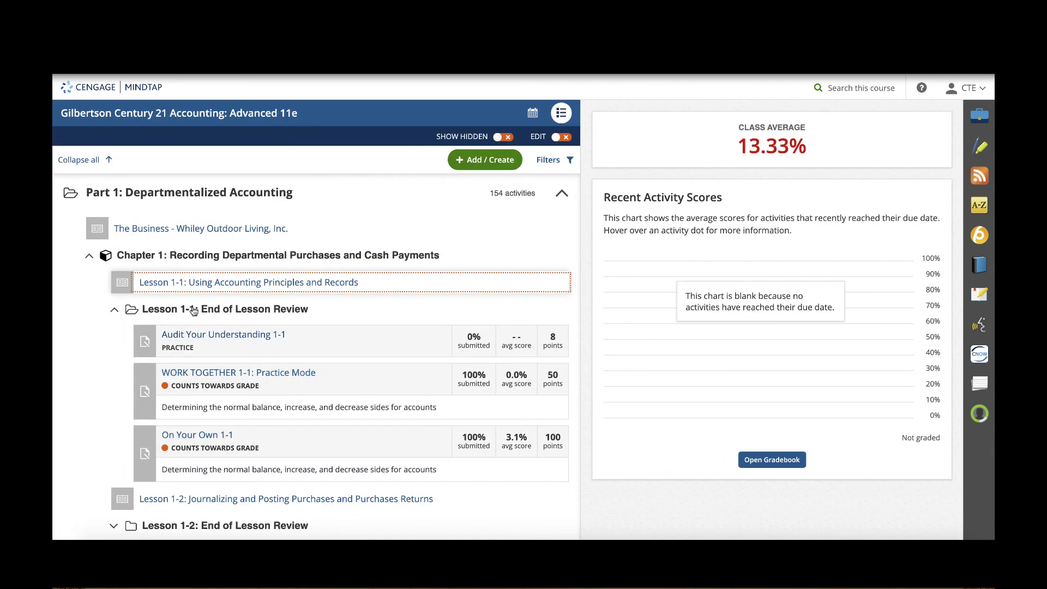
- Start the Audit Your Understanding 1-1 practice assignment, view questions 1 and 2, and return to the course outline
click(213, 334)
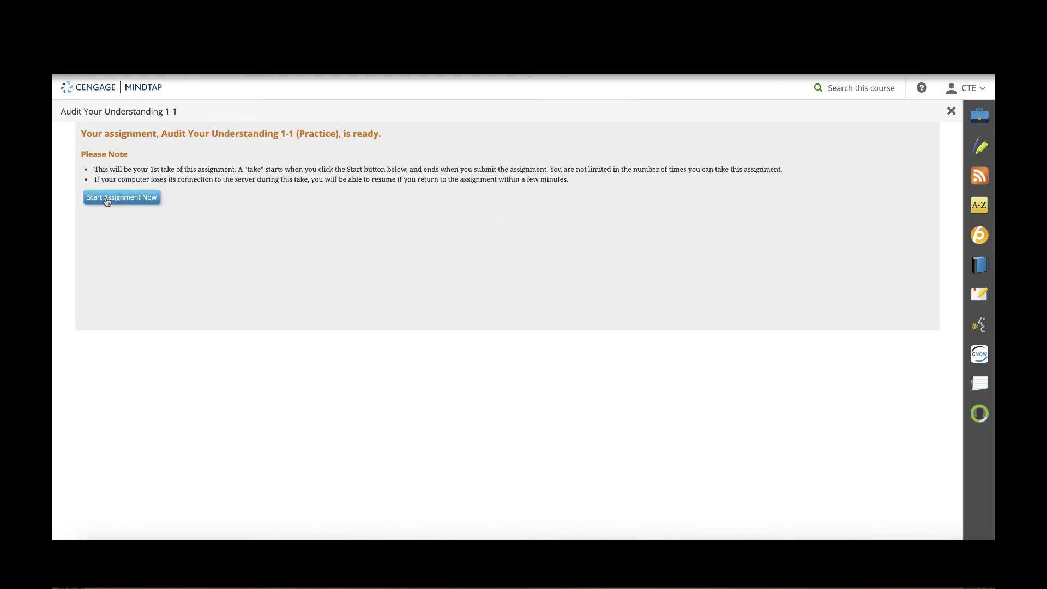
click(106, 201)
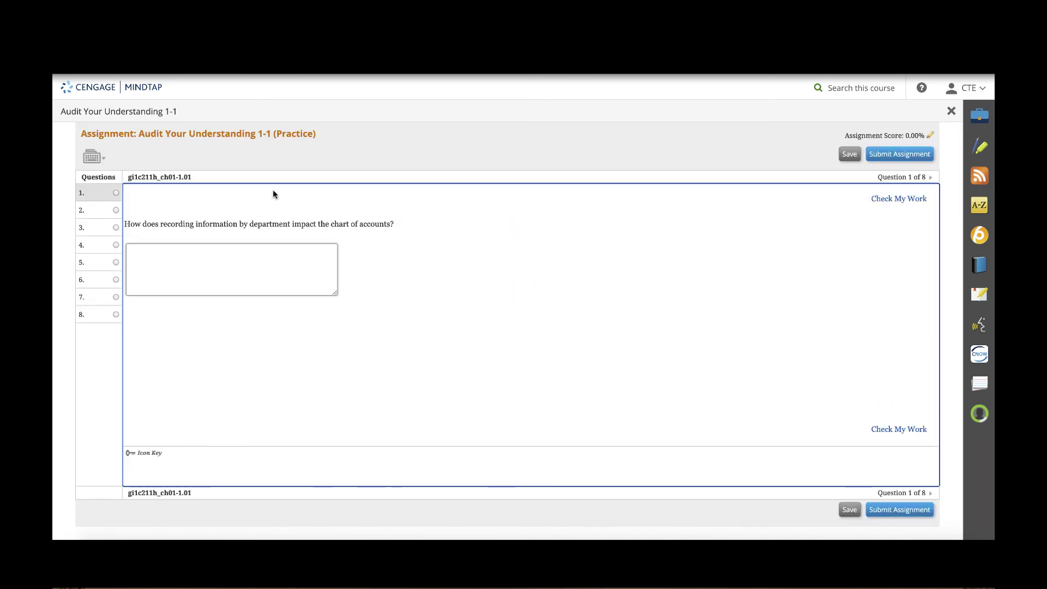
click(166, 264)
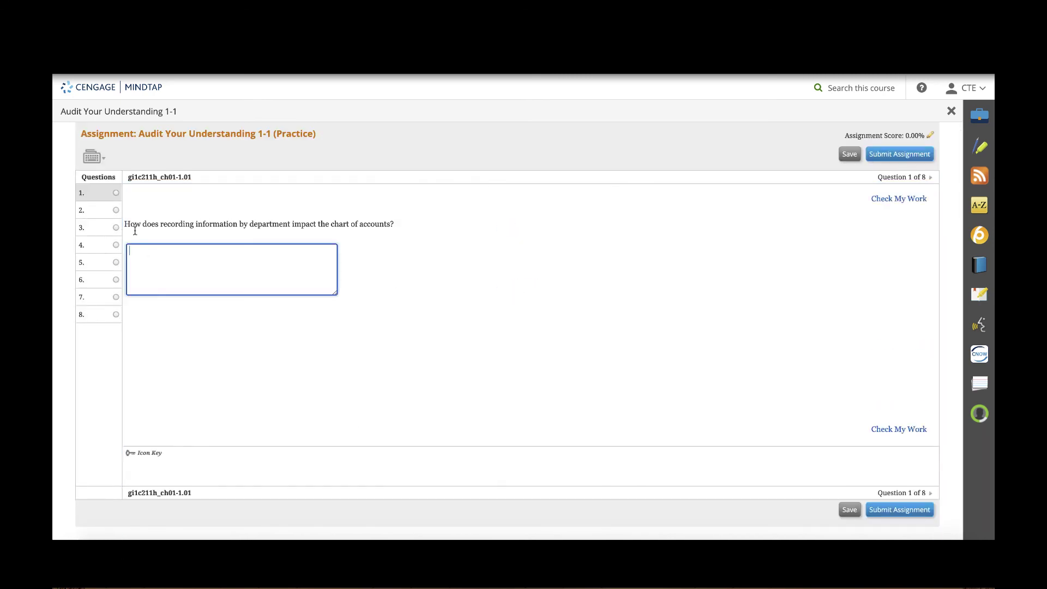
click(102, 212)
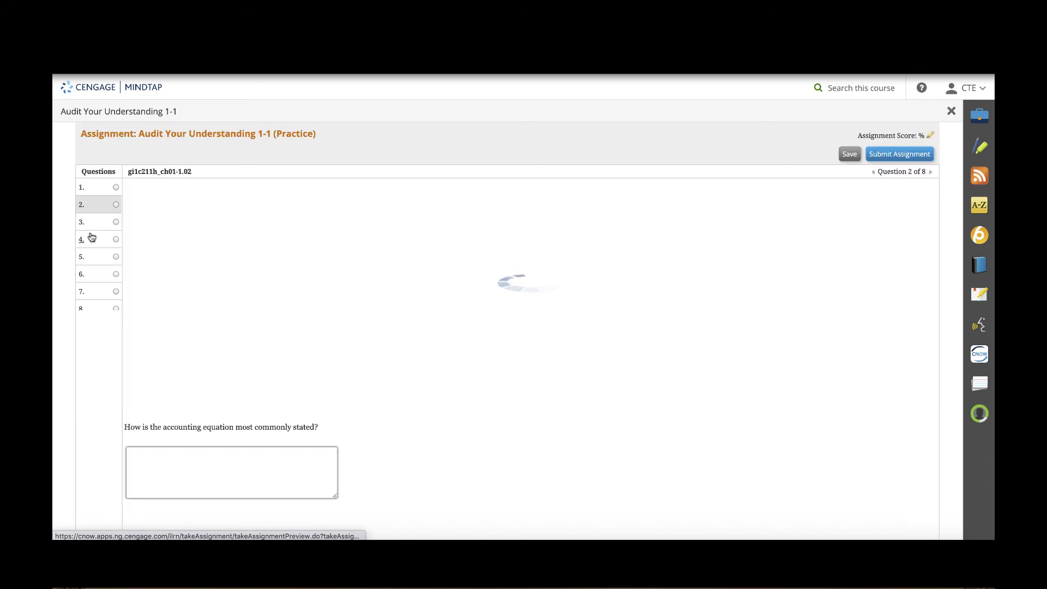
click(246, 269)
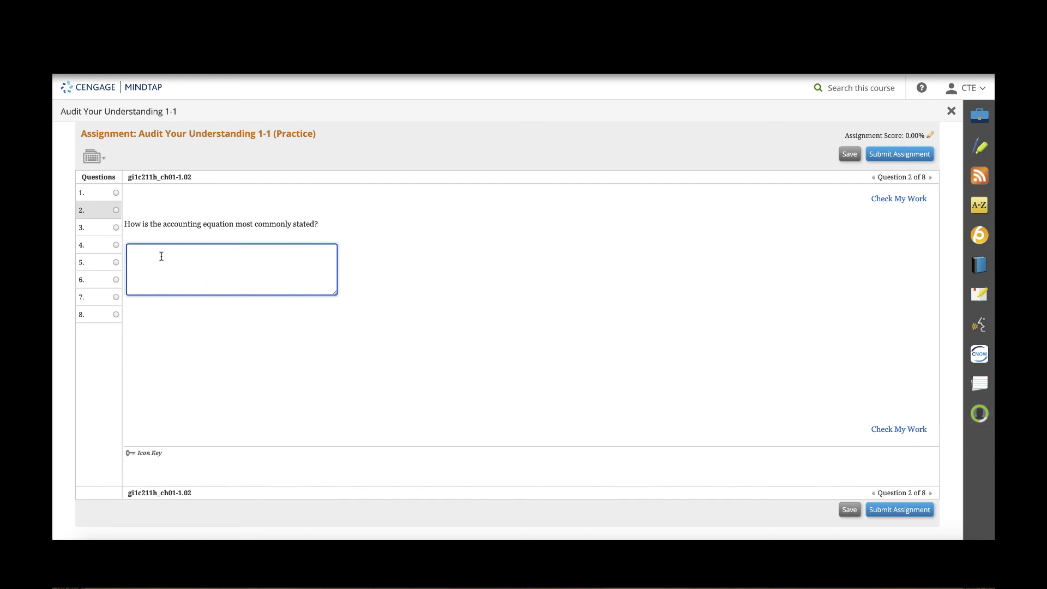
click(950, 111)
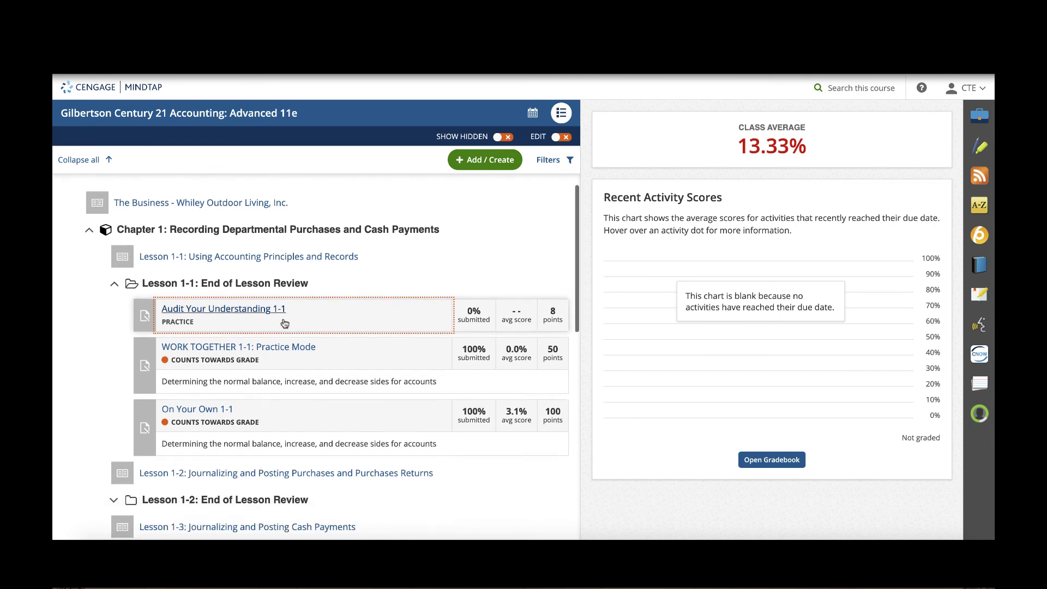
scroll(305, 313, down, 3)
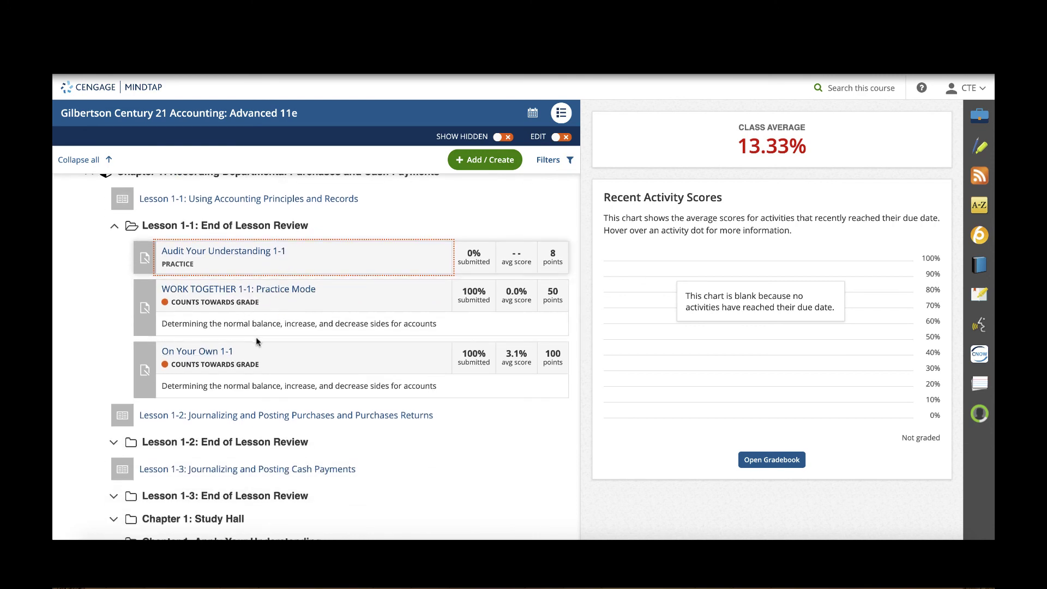
- Expand Chapter 3 and its Lesson 3-1: End of Lesson Review folder in the course outline and look over its assignments
click(114, 225)
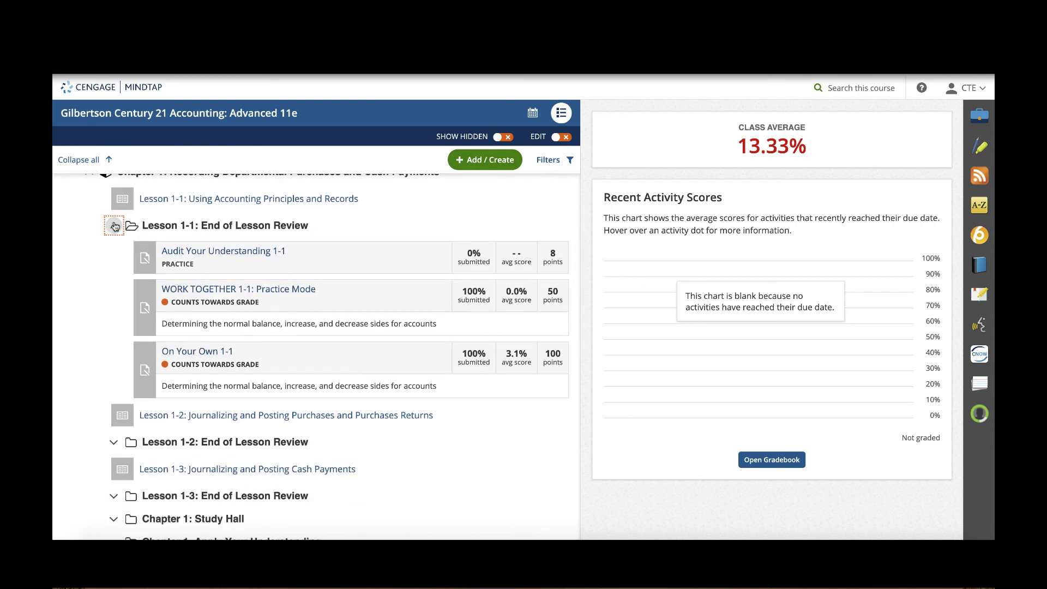
scroll(266, 393, down, 8)
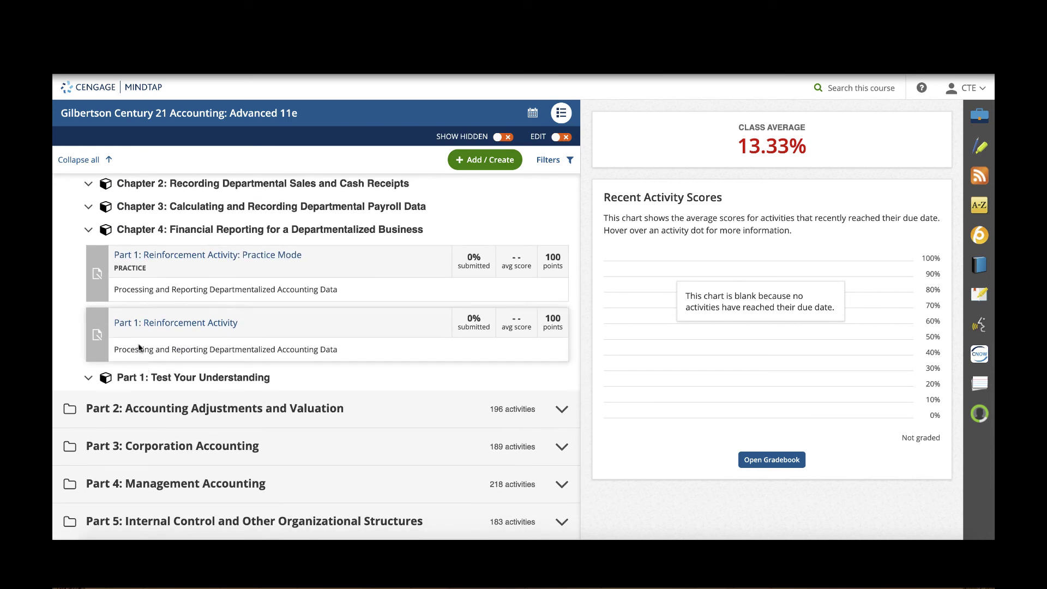
scroll(126, 338, up, 3)
click(88, 282)
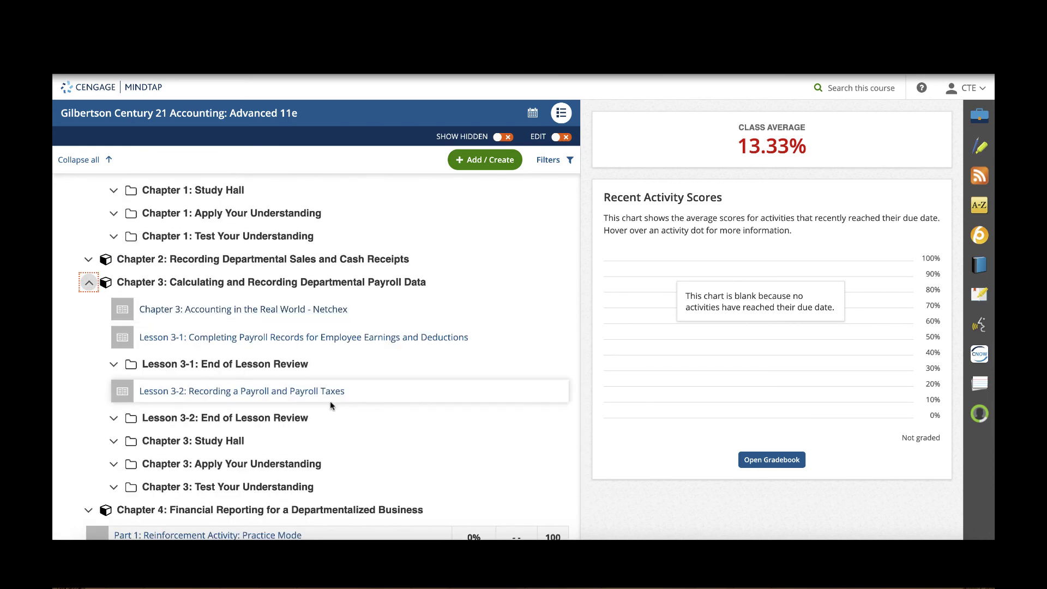
click(116, 372)
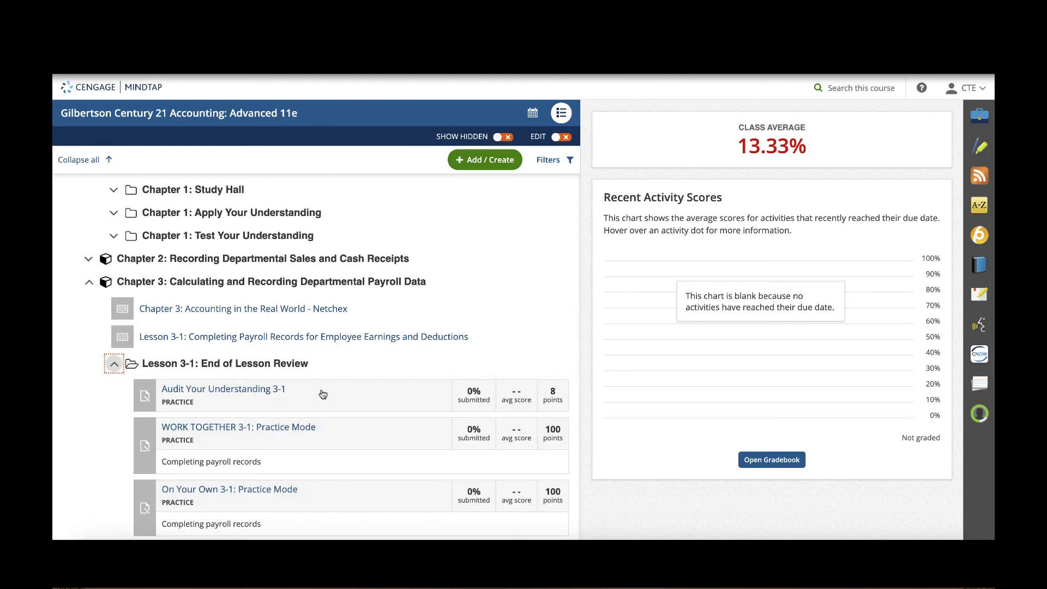
scroll(327, 392, down, 2)
scroll(412, 394, down, 1)
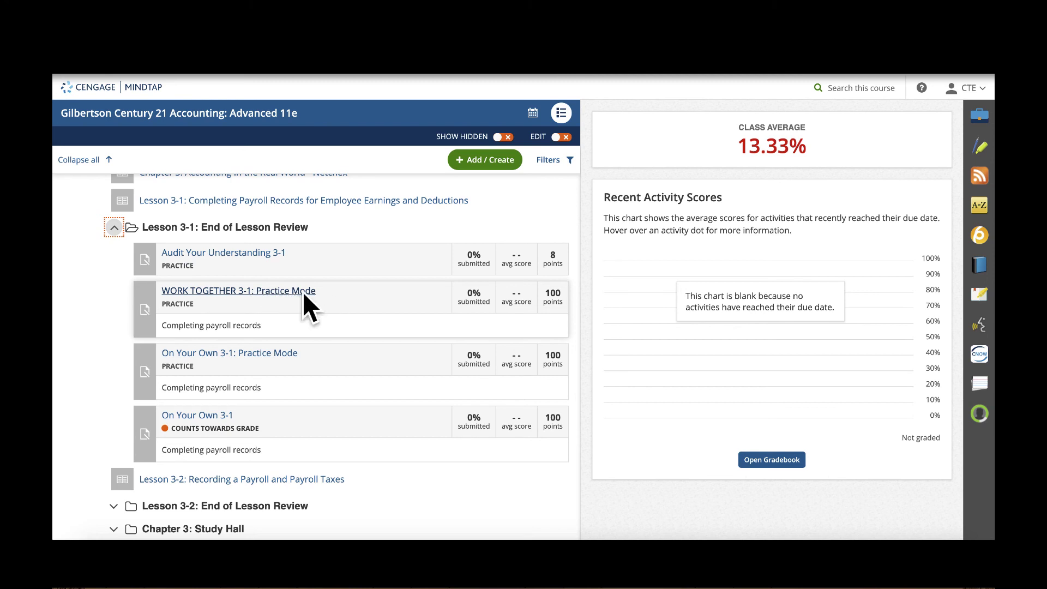
scroll(289, 300, up, 1)
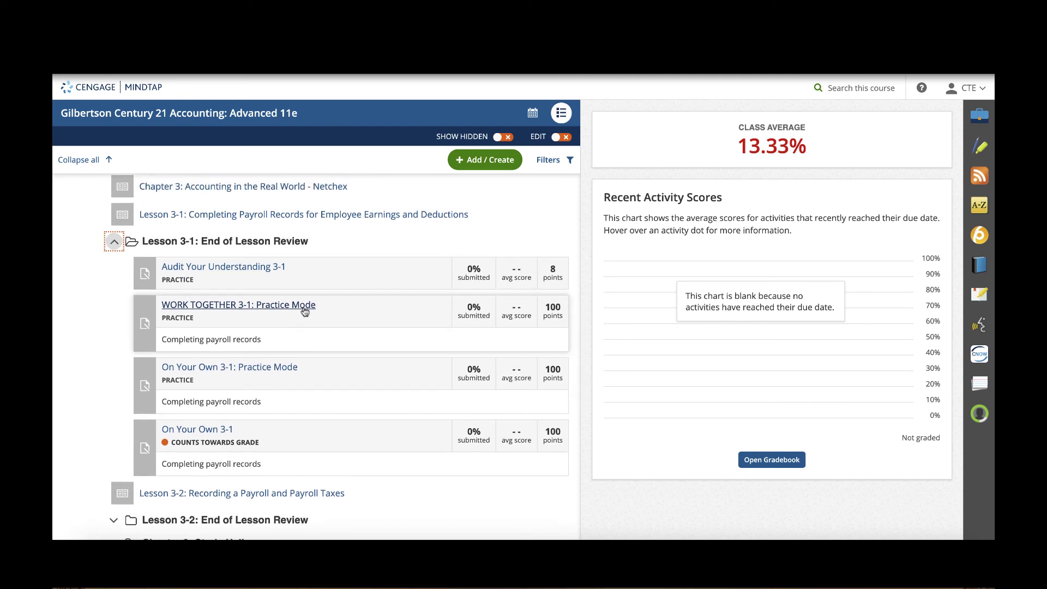
- Start the WORK TOGETHER 3-1: Practice Mode assignment and look over its commissions record form
click(240, 305)
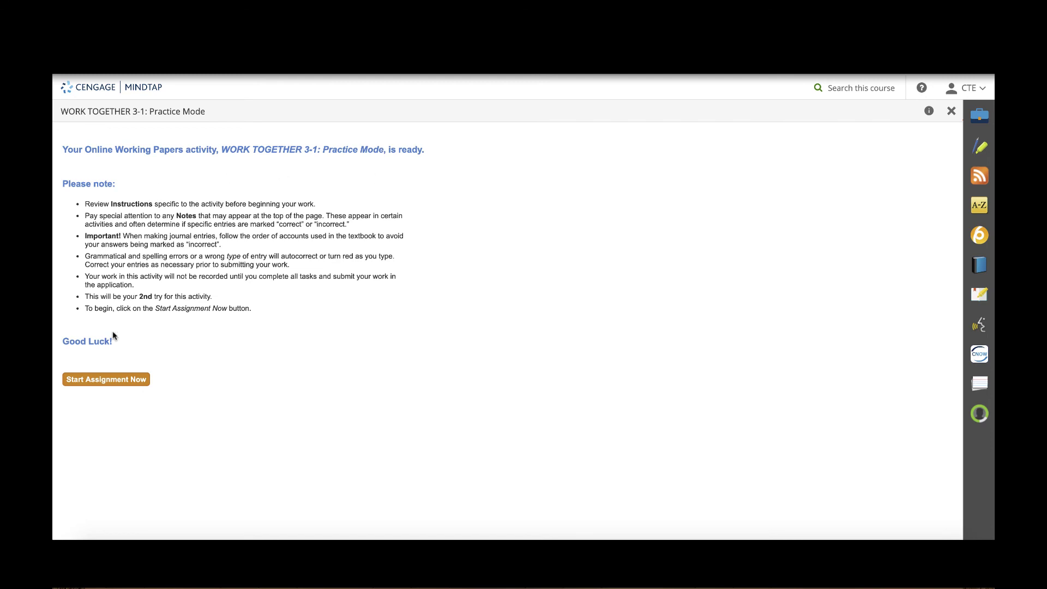
click(98, 384)
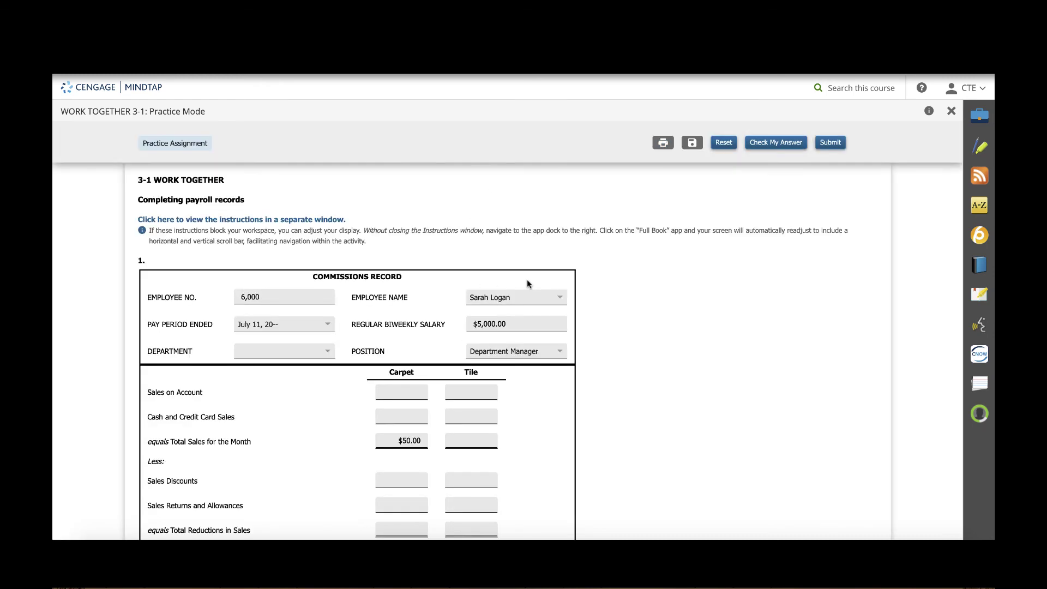
scroll(333, 276, down, 3)
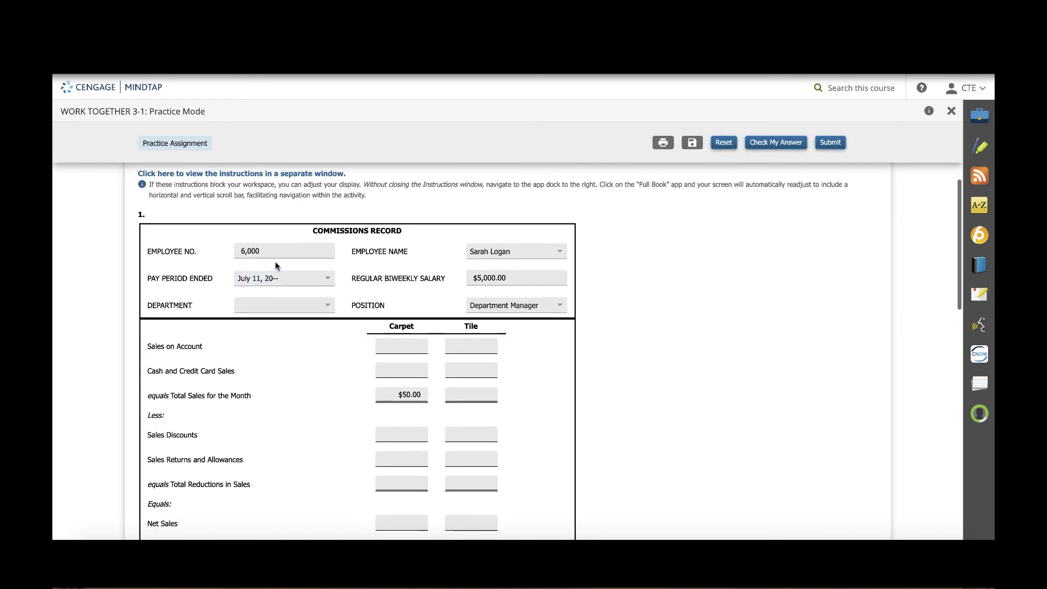
scroll(199, 245, up, 3)
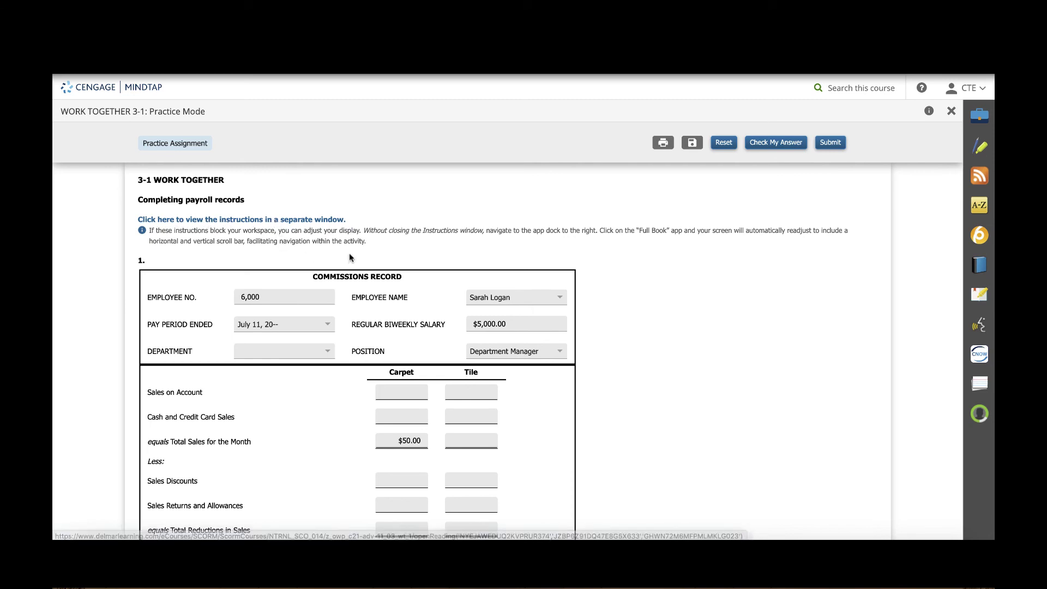
- Display the Work Together 3-1 instructions beside the assignment and read through to instruction 4
click(270, 221)
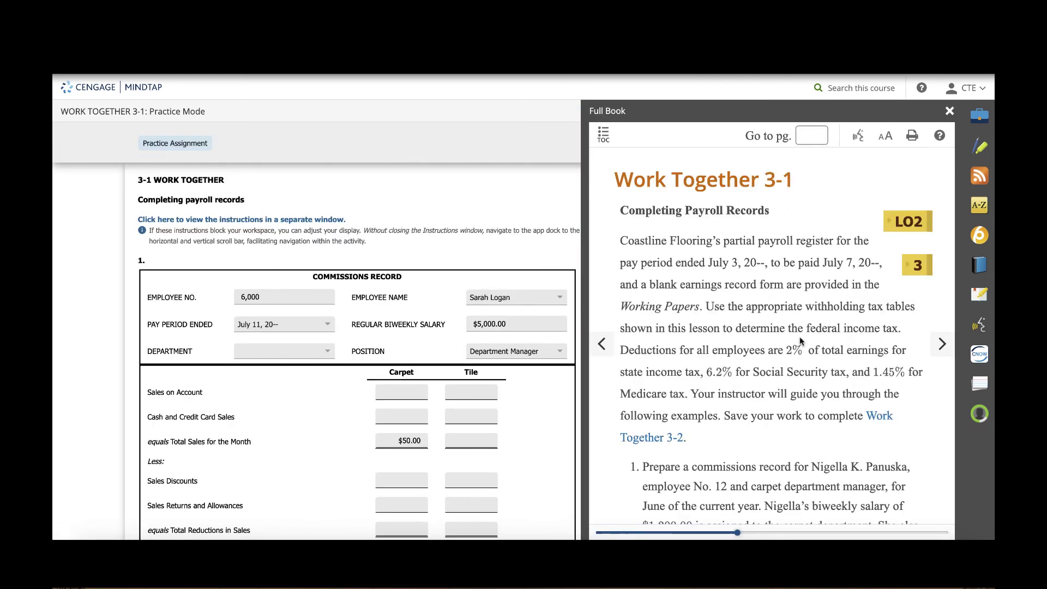
scroll(801, 340, down, 2)
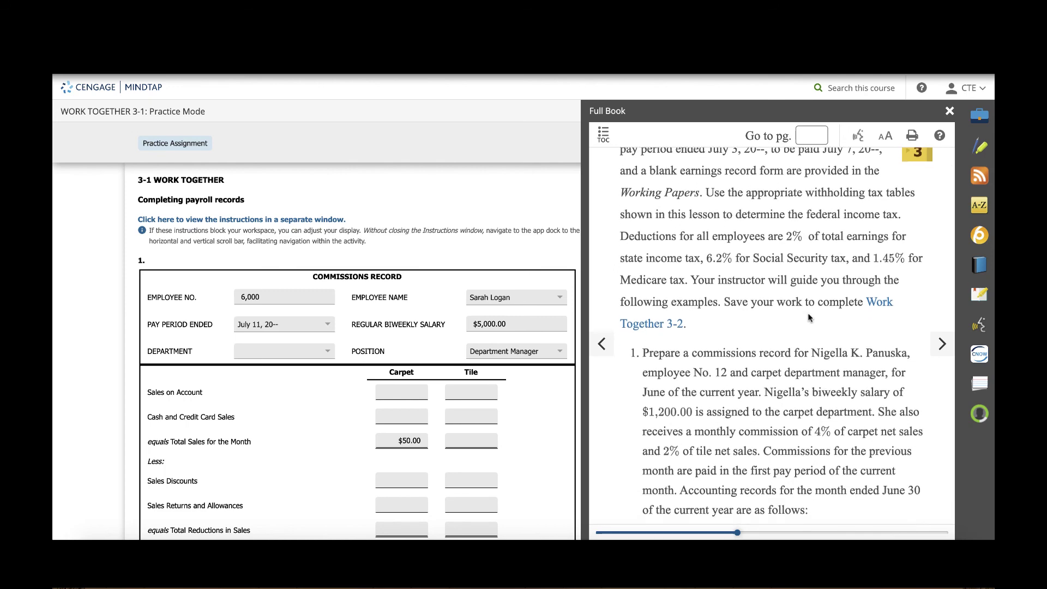
scroll(808, 316, down, 8)
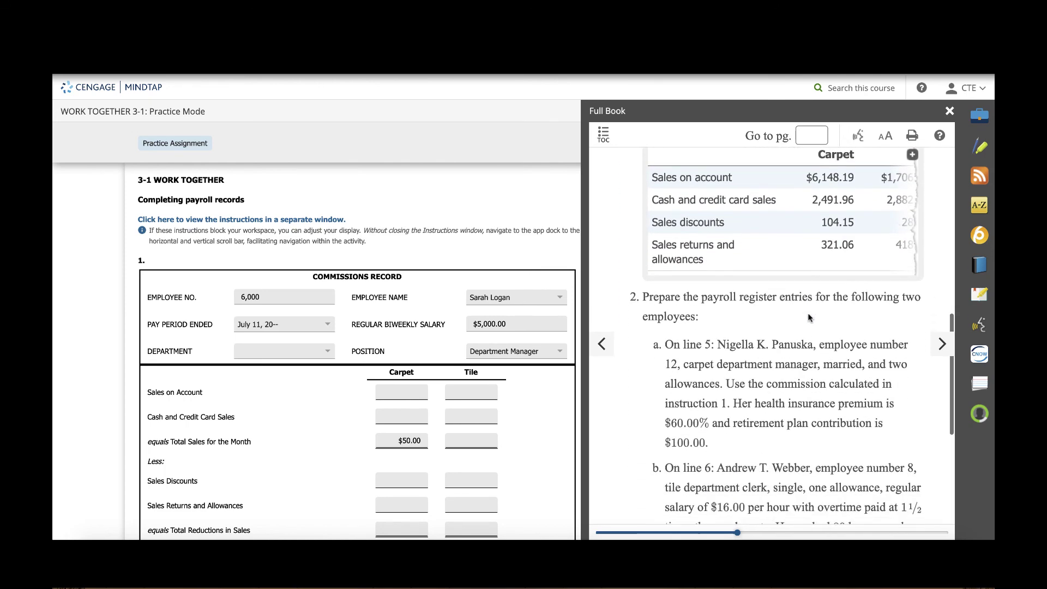
scroll(809, 318, down, 5)
scroll(479, 328, down, 3)
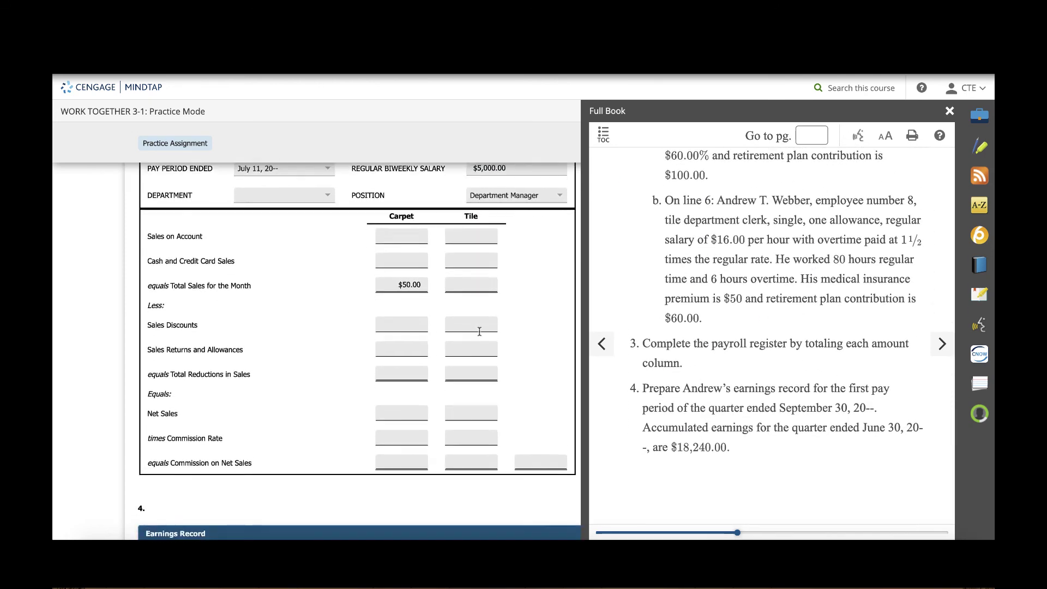
- In the commissions record, set the department to Tile and enter Sales on Account of $60.00 for Carpet and $5.00 for Tile
scroll(458, 211, up, 1)
click(409, 246)
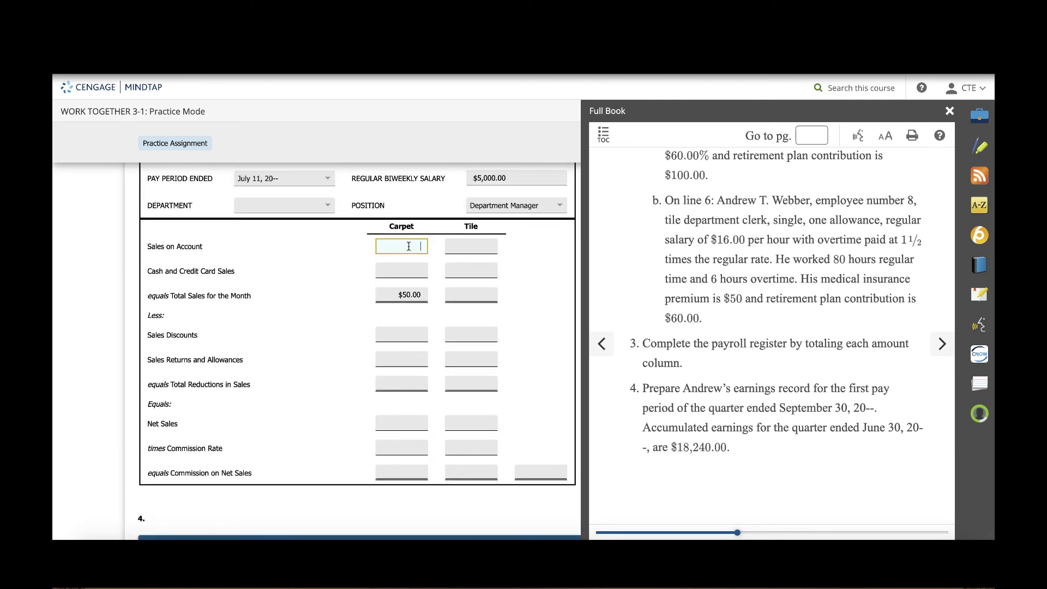
click(320, 206)
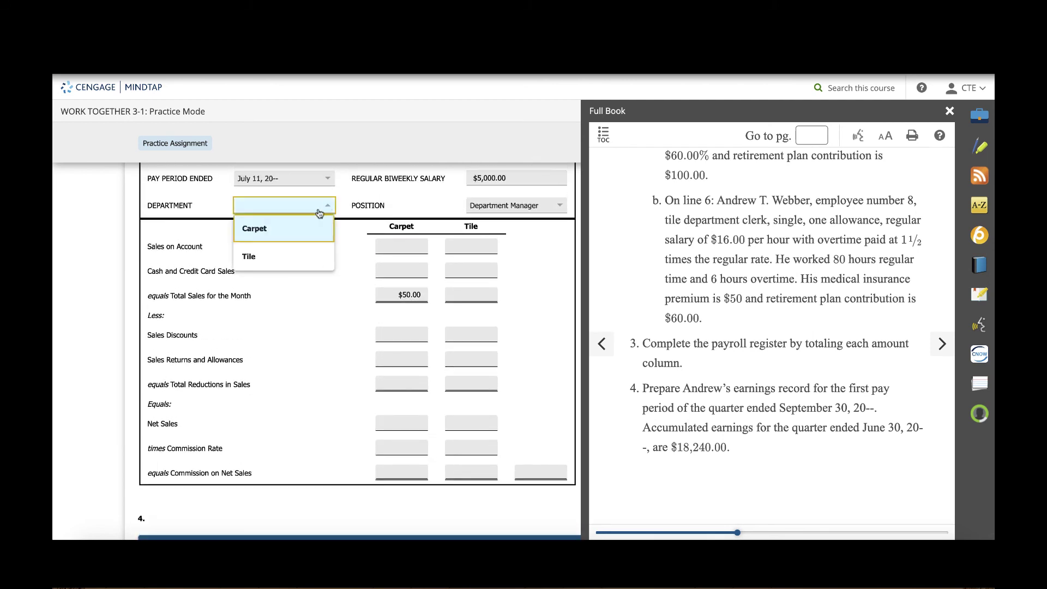
click(397, 247)
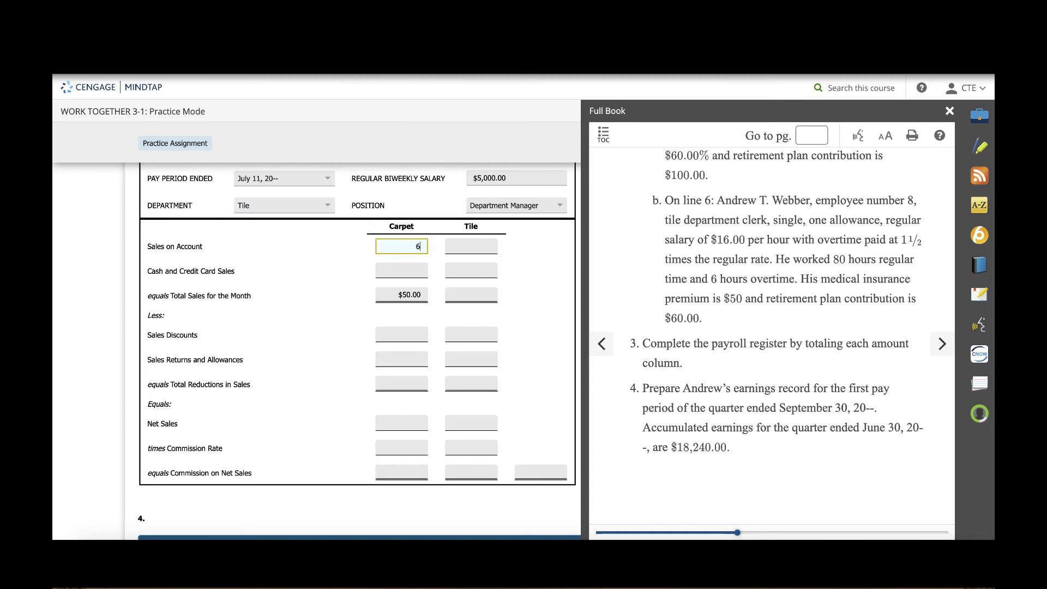
click(507, 301)
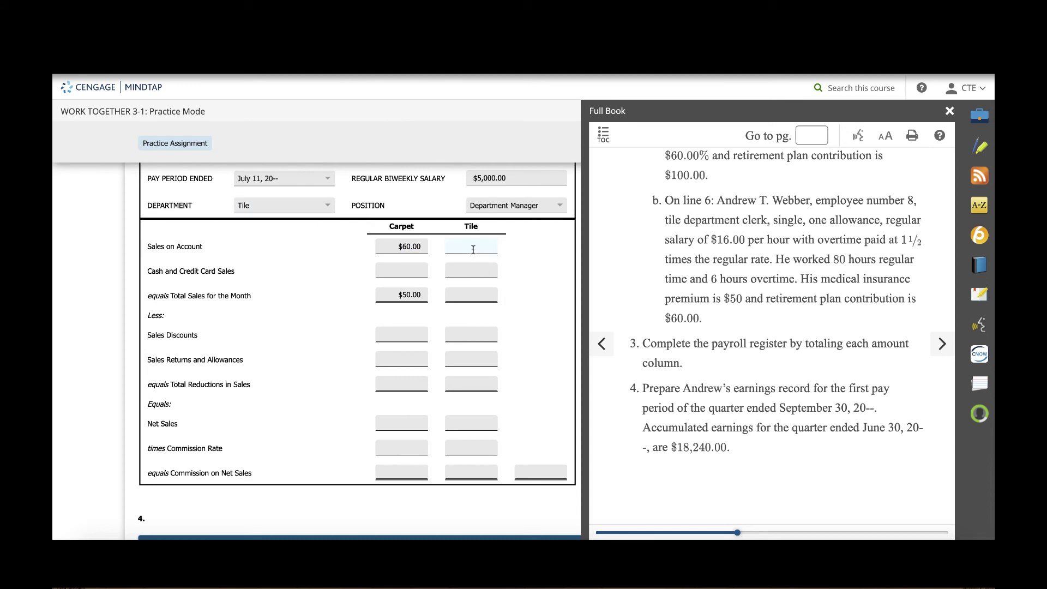
click(473, 248)
text(5)
click(526, 293)
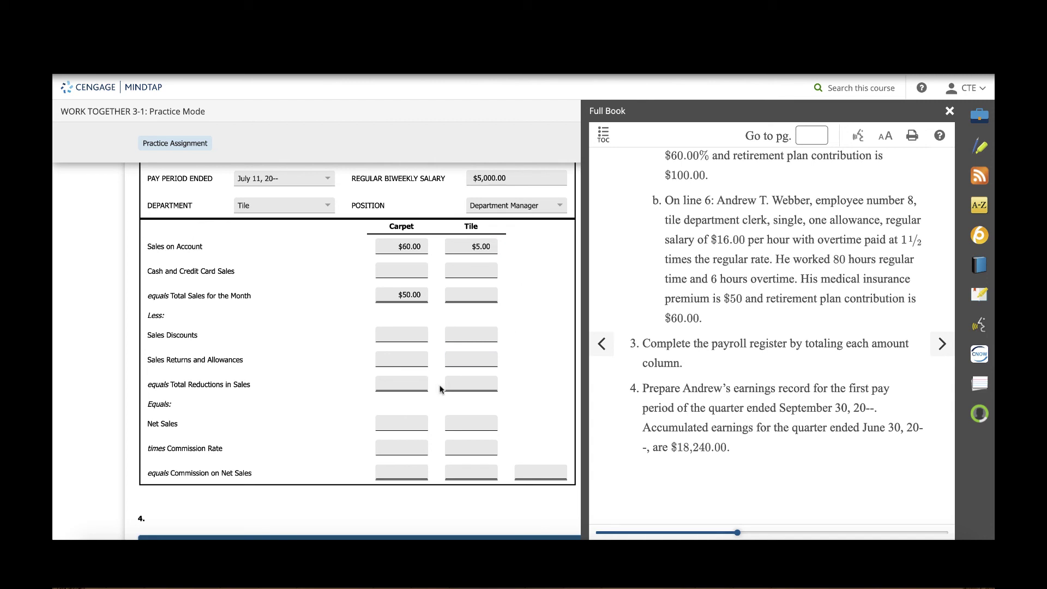
click(402, 359)
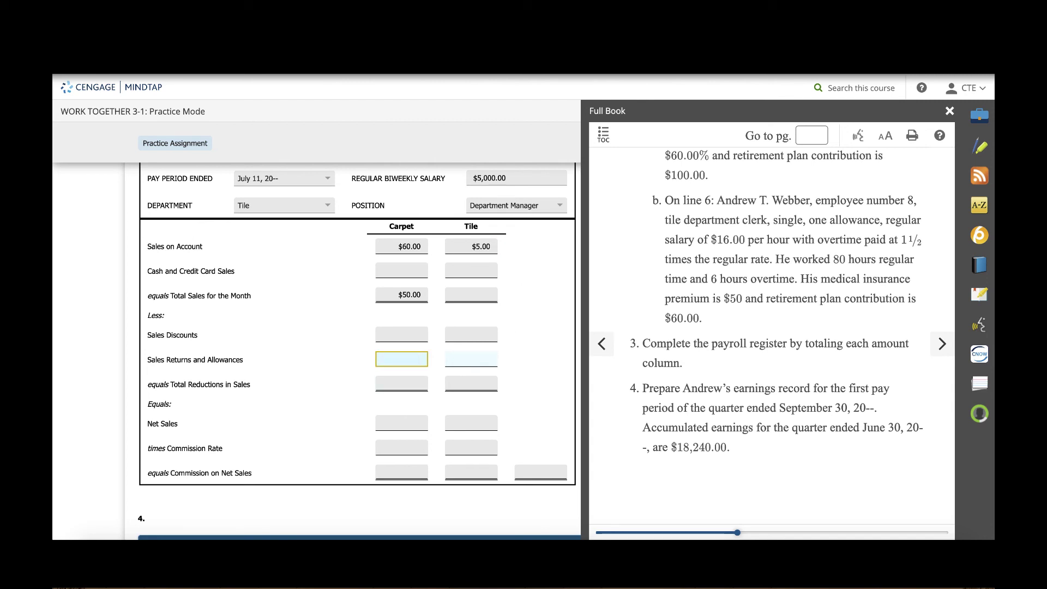
click(548, 336)
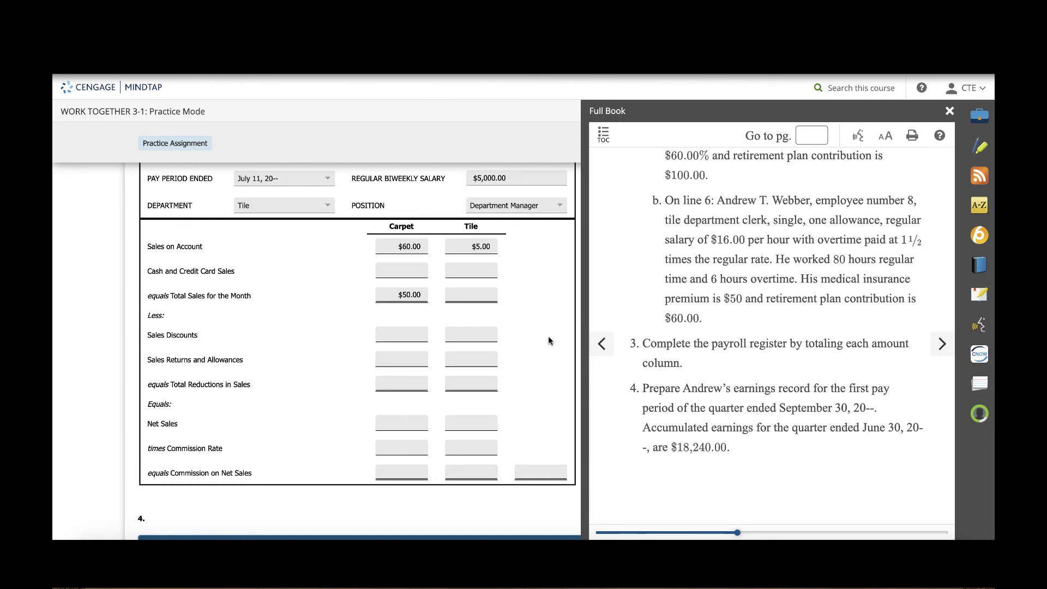
- Enter an employee number in the Earnings Record of instruction 4
scroll(429, 409, down, 1)
scroll(430, 409, down, 3)
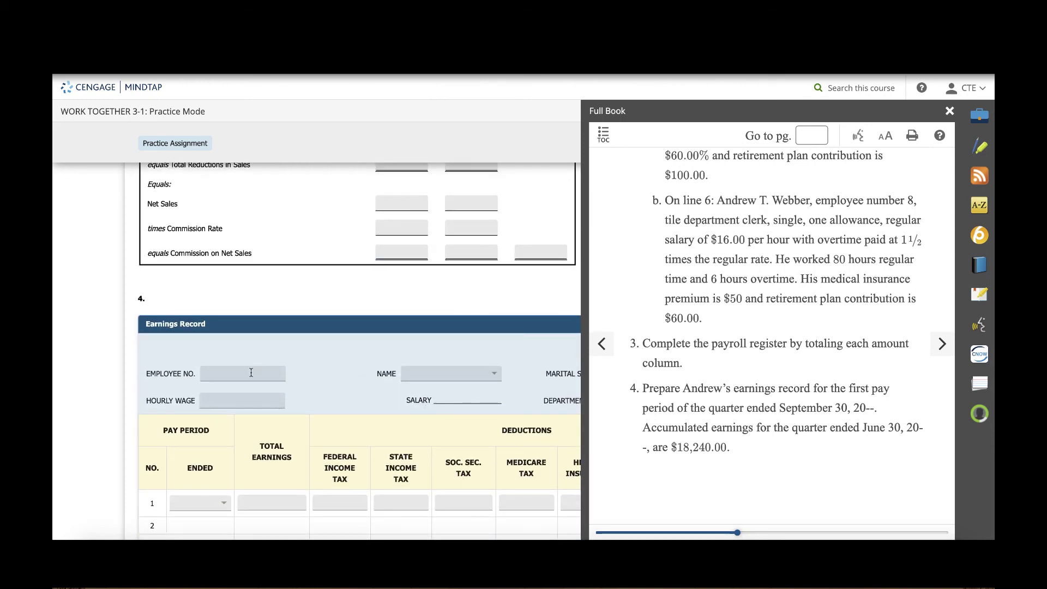
click(236, 378)
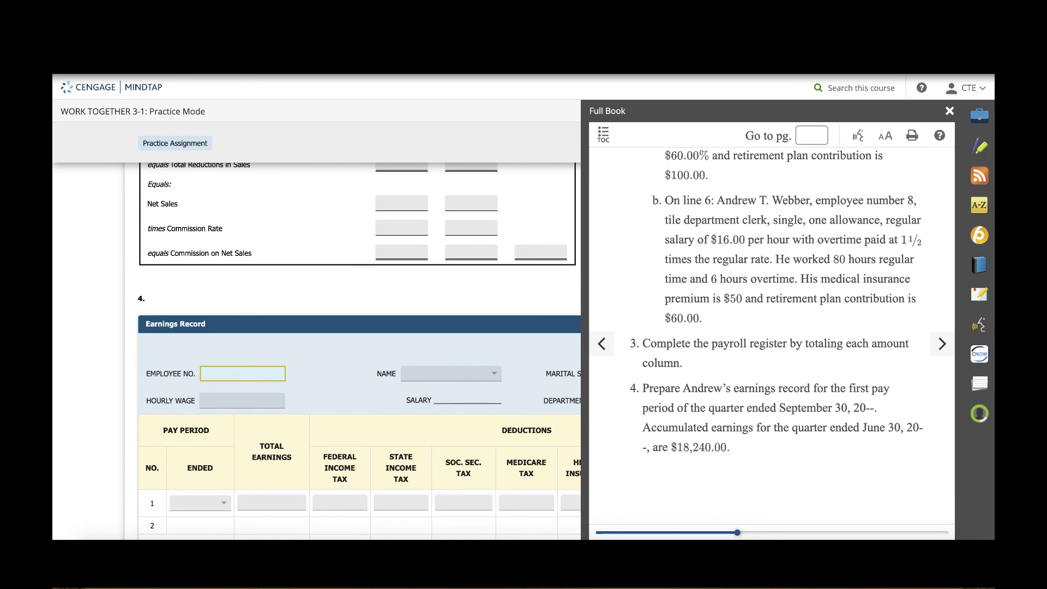
text(37,293,742)
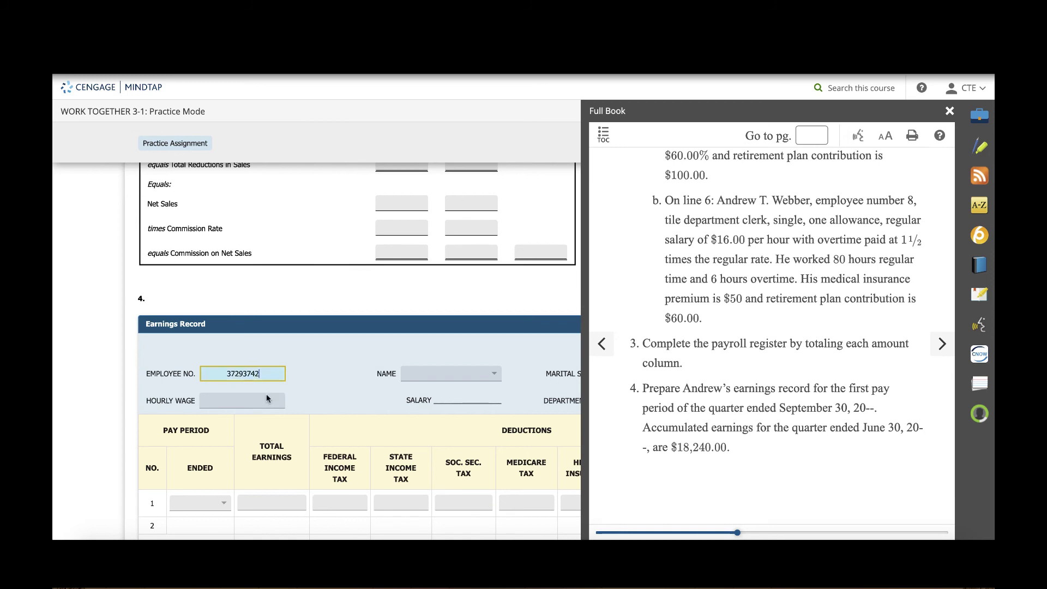
click(304, 408)
scroll(278, 394, down, 2)
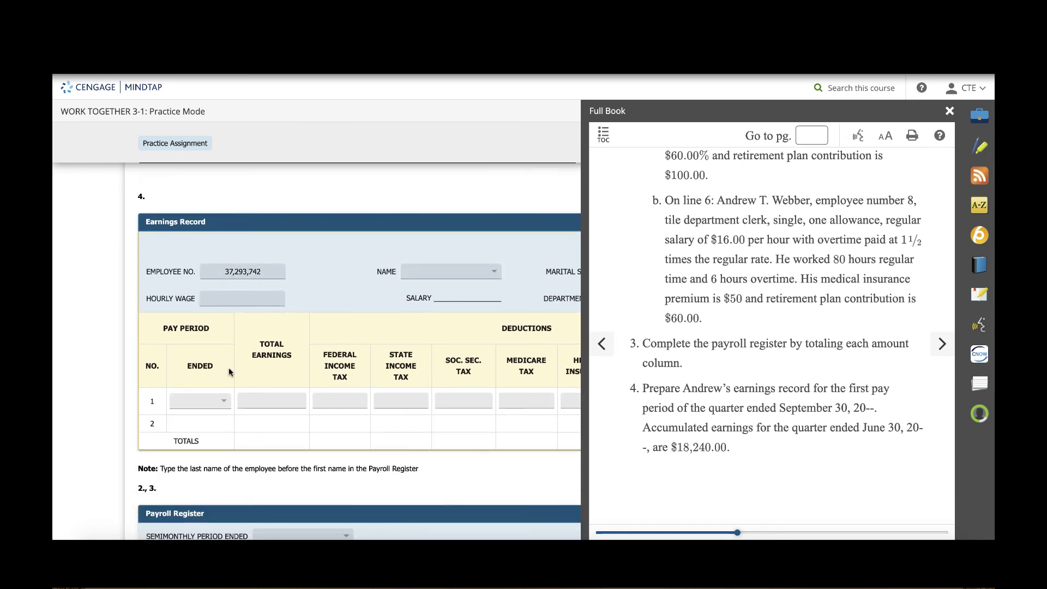
- Set the ended date of pay period 1 in the Earnings Record to 7/7 and dismiss all pop-up reminders
click(221, 401)
click(206, 446)
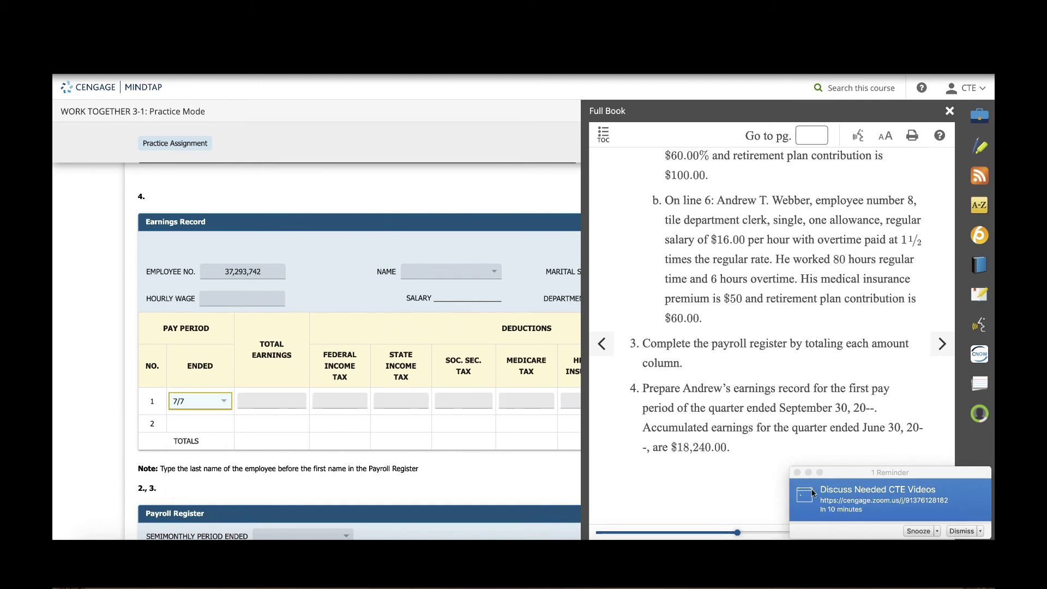
click(797, 473)
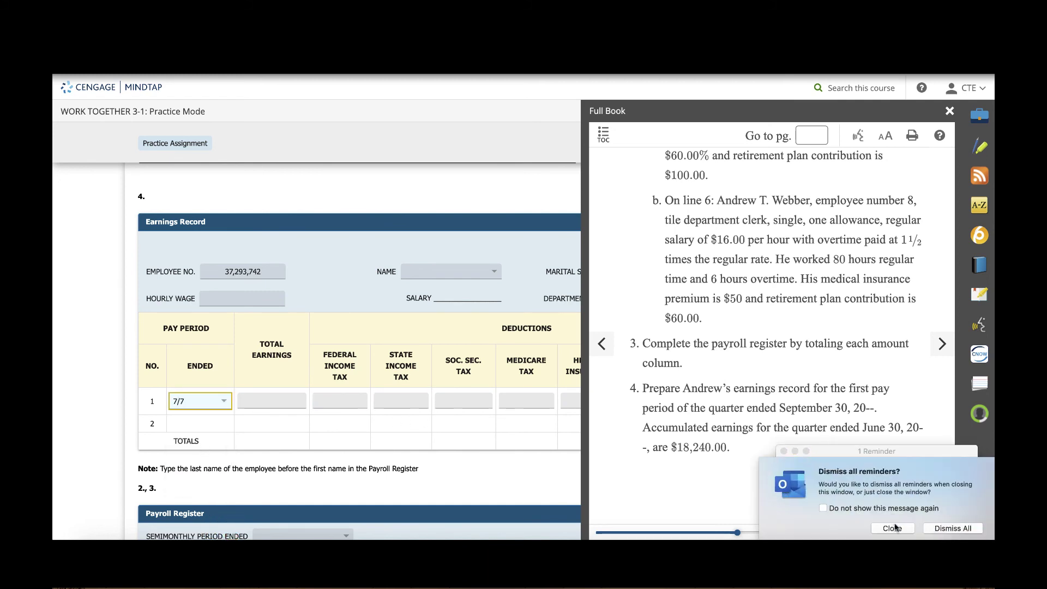
click(949, 529)
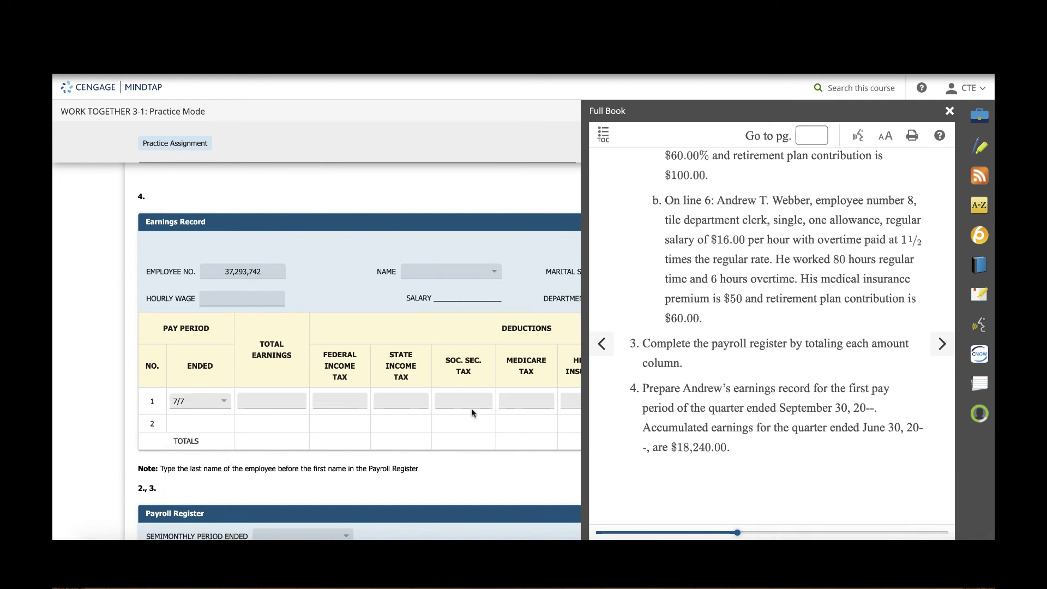
- Examine the Earnings Record and all columns of the Payroll Register, including the deductions, and return to the commissions record
scroll(259, 413, down, 1)
click(272, 350)
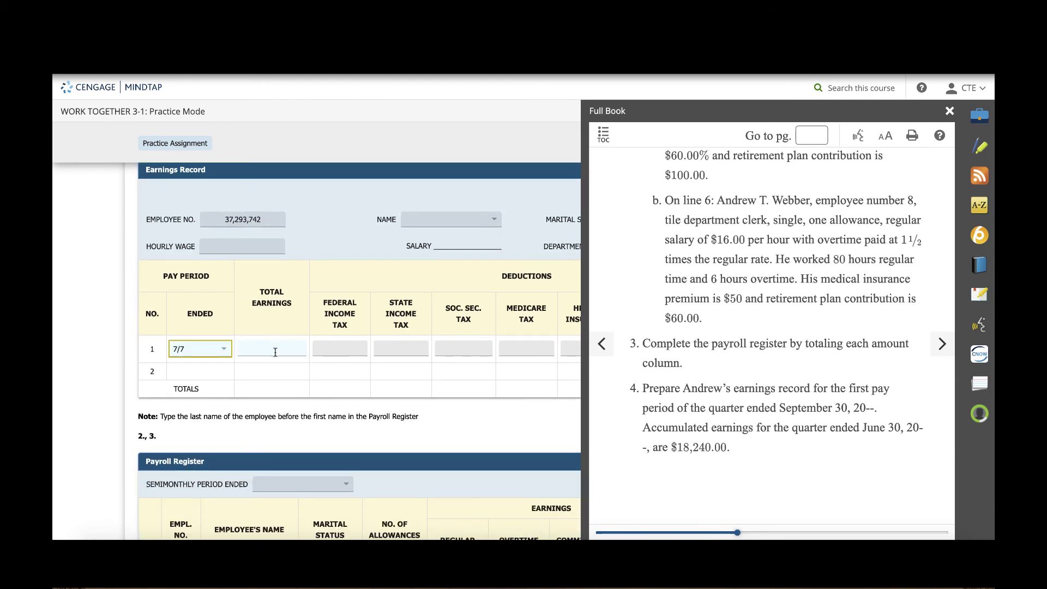
click(275, 351)
scroll(372, 372, down, 3)
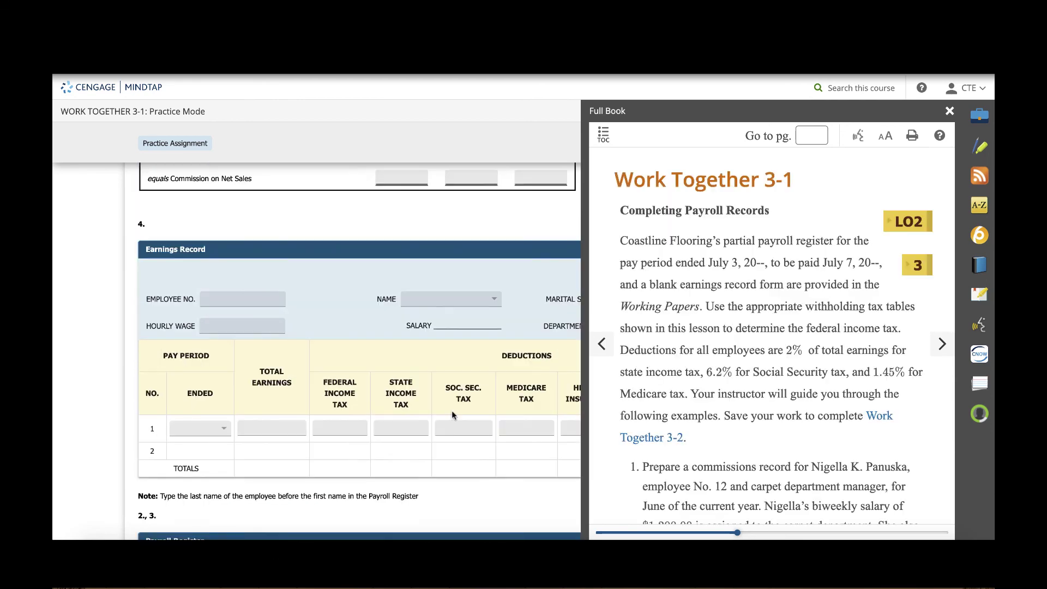
scroll(452, 410, down, 5)
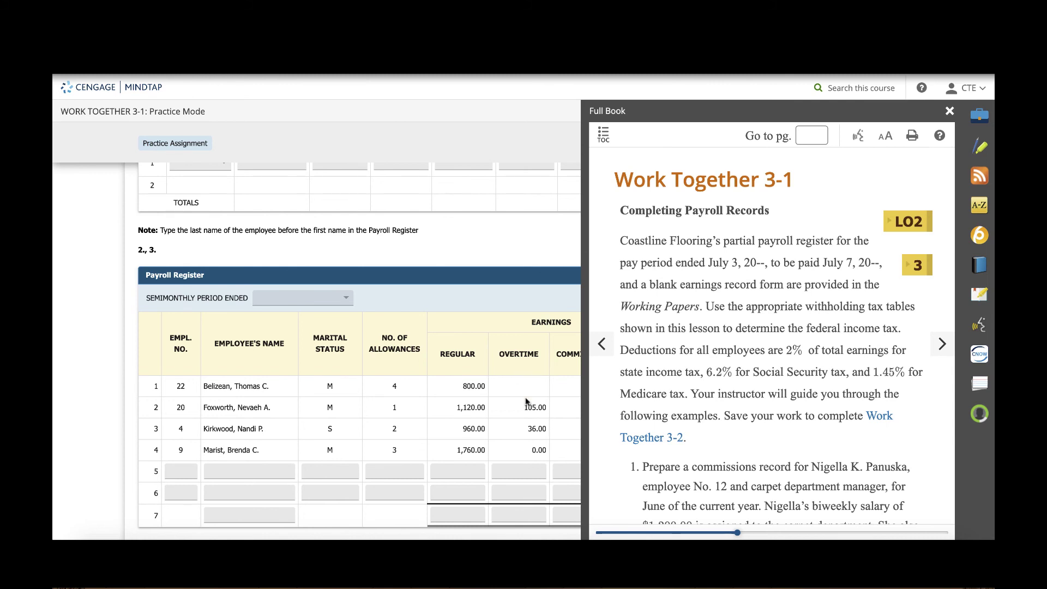
scroll(477, 431, right, 10)
scroll(476, 432, right, 2)
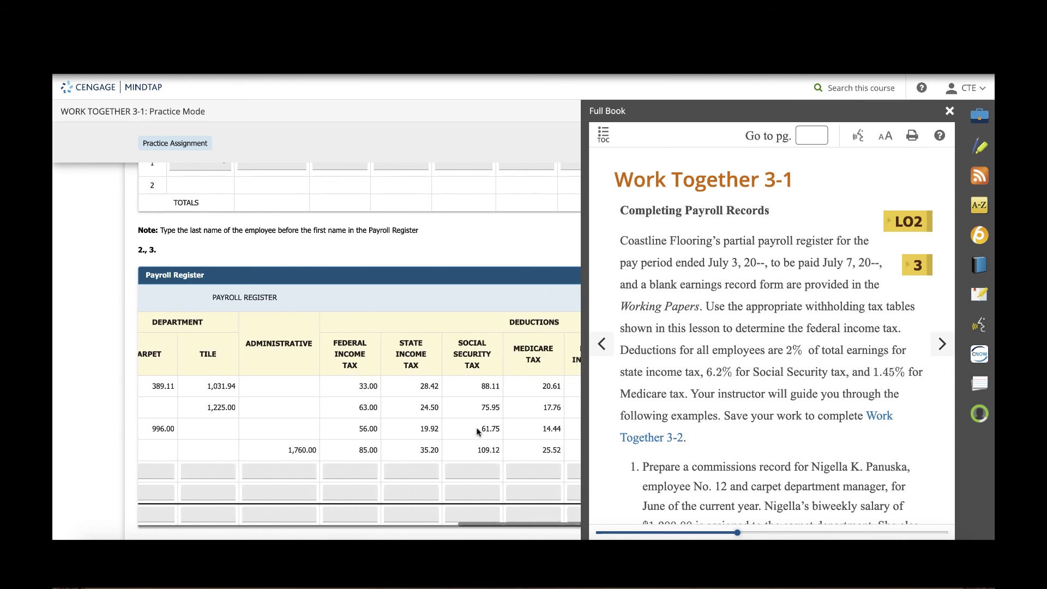
scroll(473, 430, left, 10)
scroll(472, 430, left, 2)
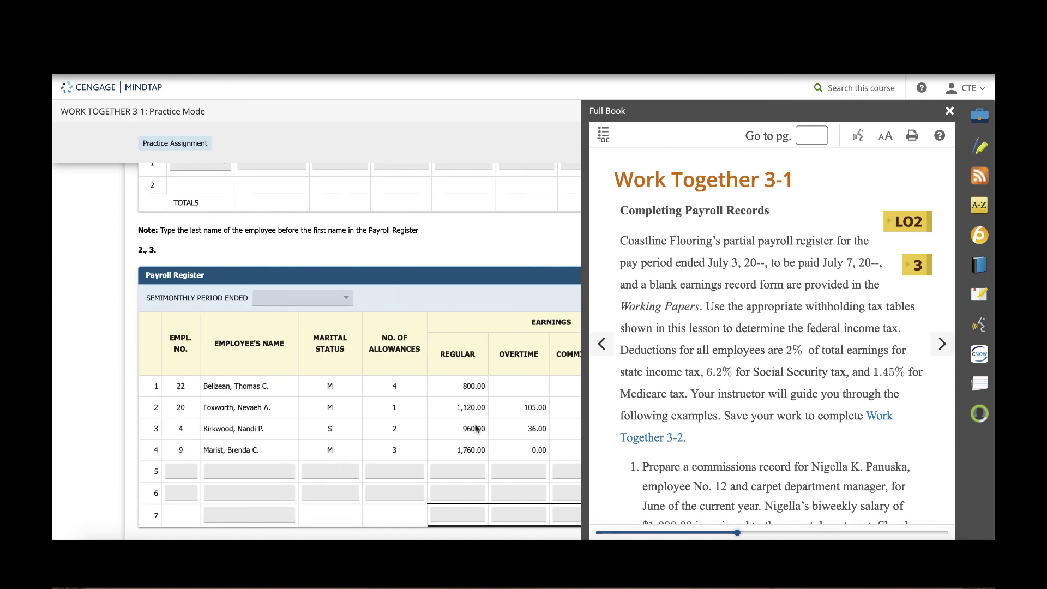
scroll(474, 433, right, 10)
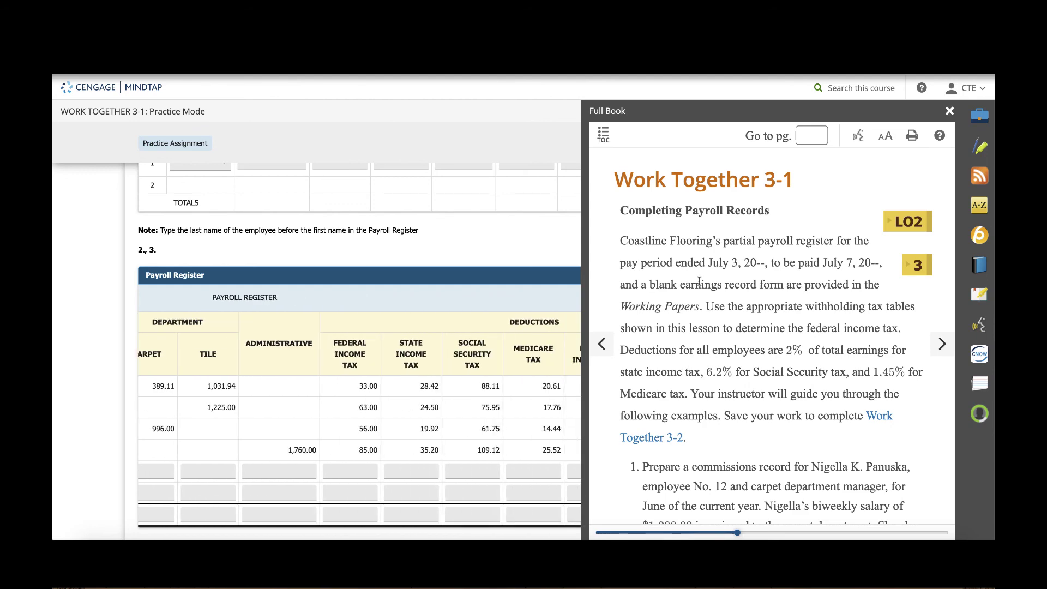
scroll(531, 256, up, 15)
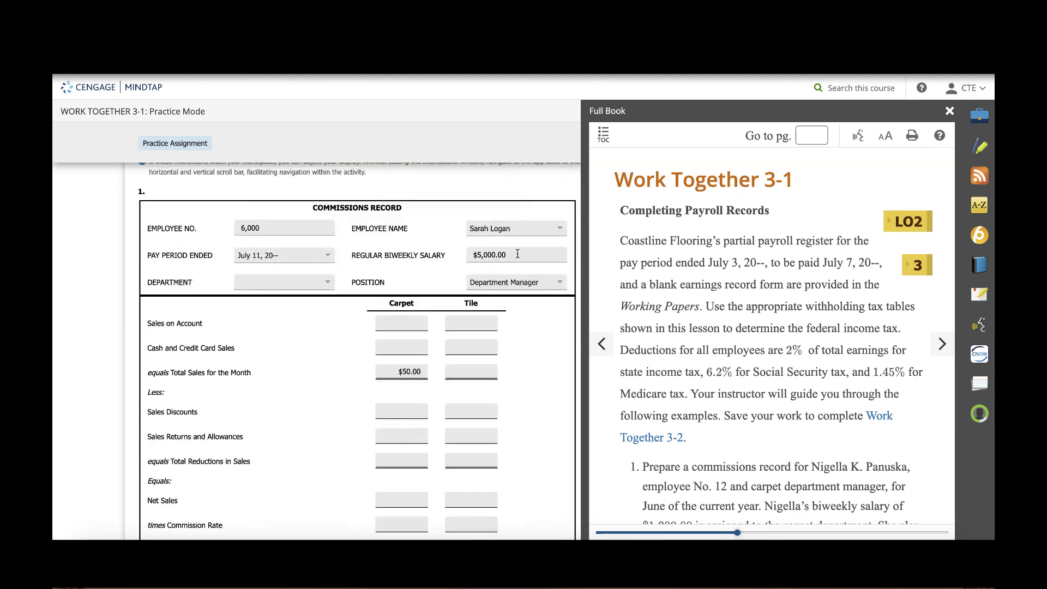
- Close the full book and reset all entries of the Work Together 3-1 practice assignment
click(948, 110)
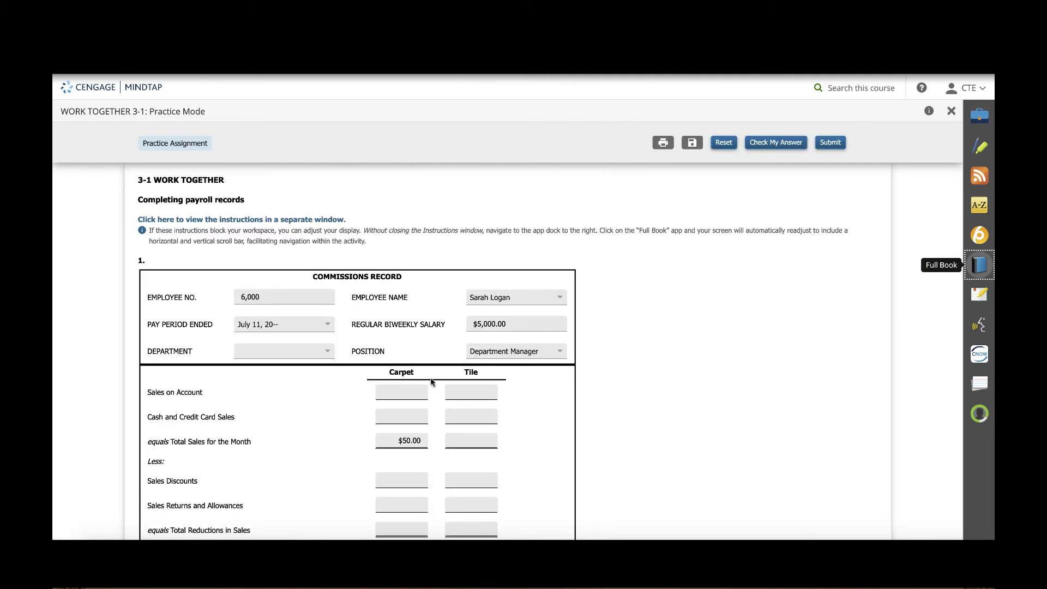
scroll(431, 379, down, 2)
scroll(430, 374, up, 2)
scroll(679, 453, down, 10)
scroll(678, 445, up, 10)
click(724, 143)
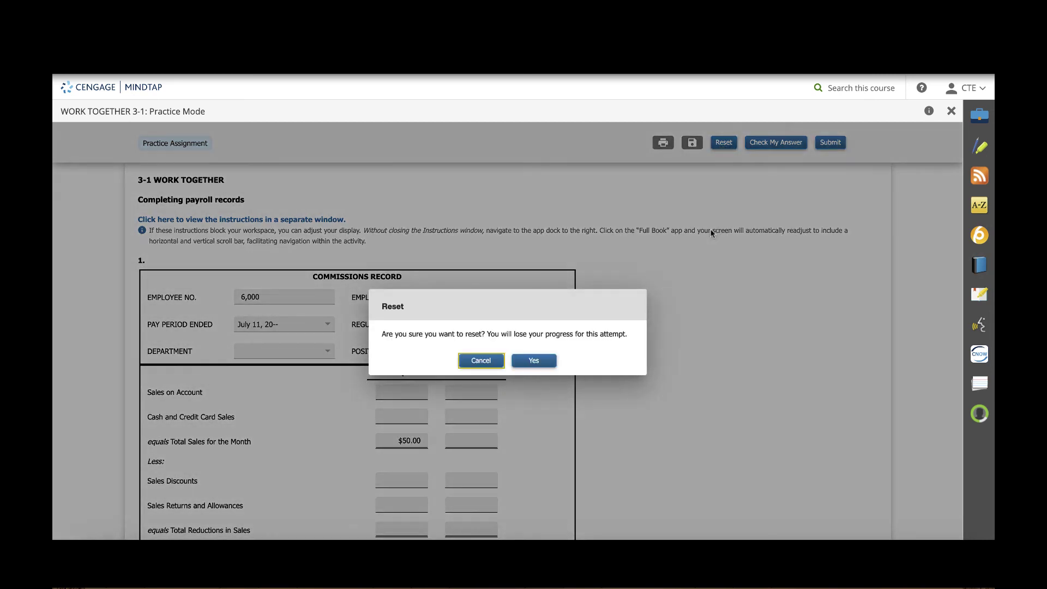
click(532, 360)
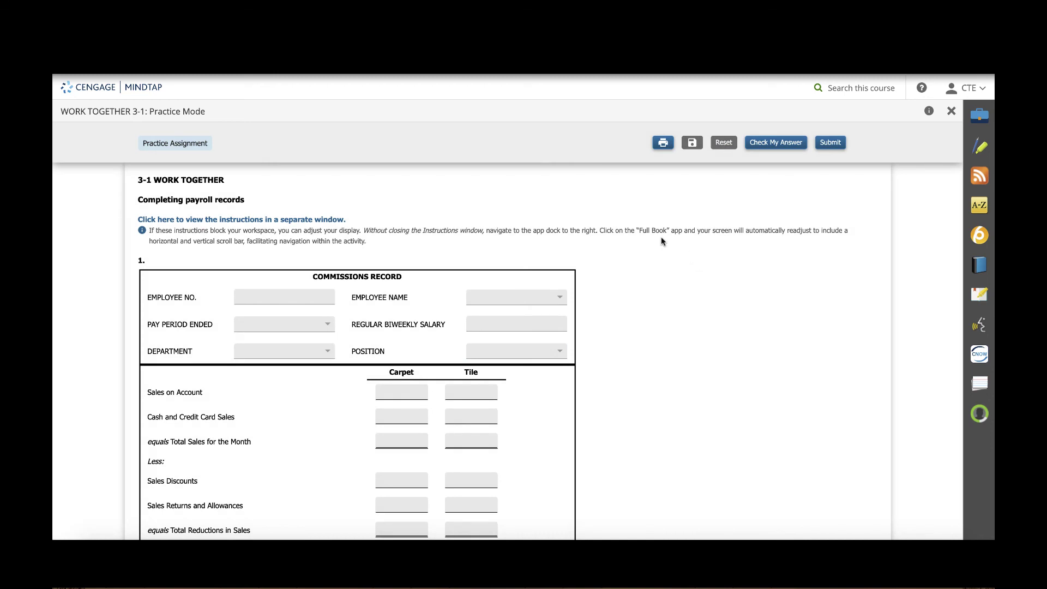
- Preview the printout of the blank assignment through the Payroll Register, and leave without saving a PDF
scroll(461, 335, down, 5)
scroll(462, 333, up, 5)
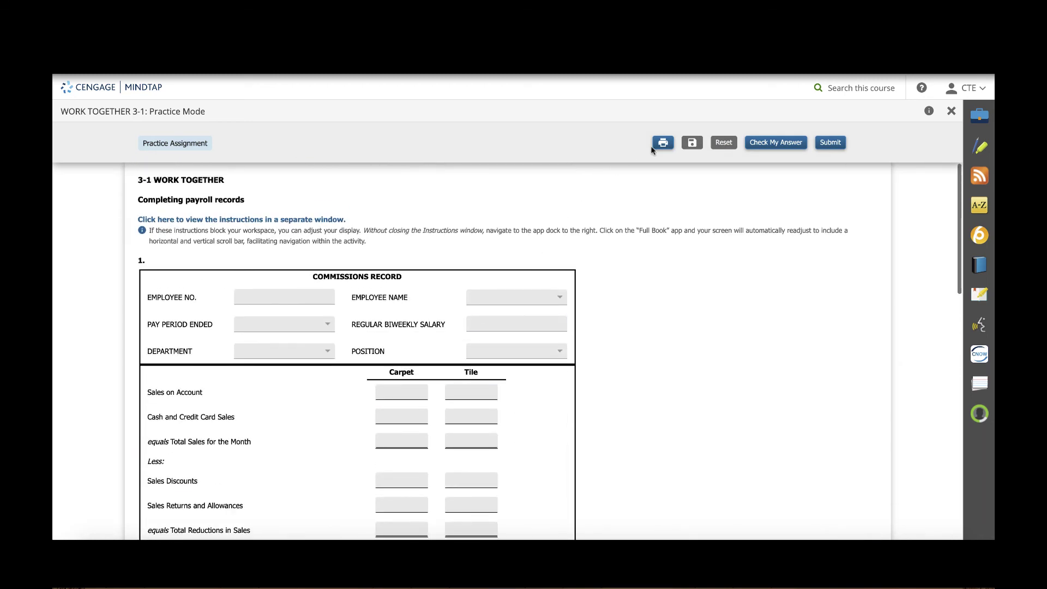
click(663, 142)
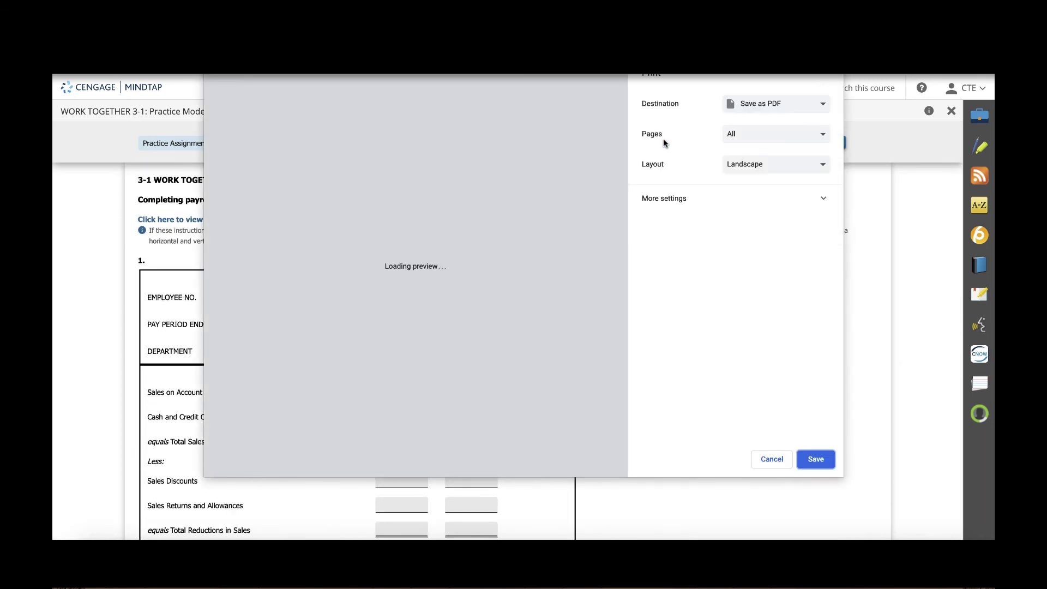
scroll(438, 283, down, 3)
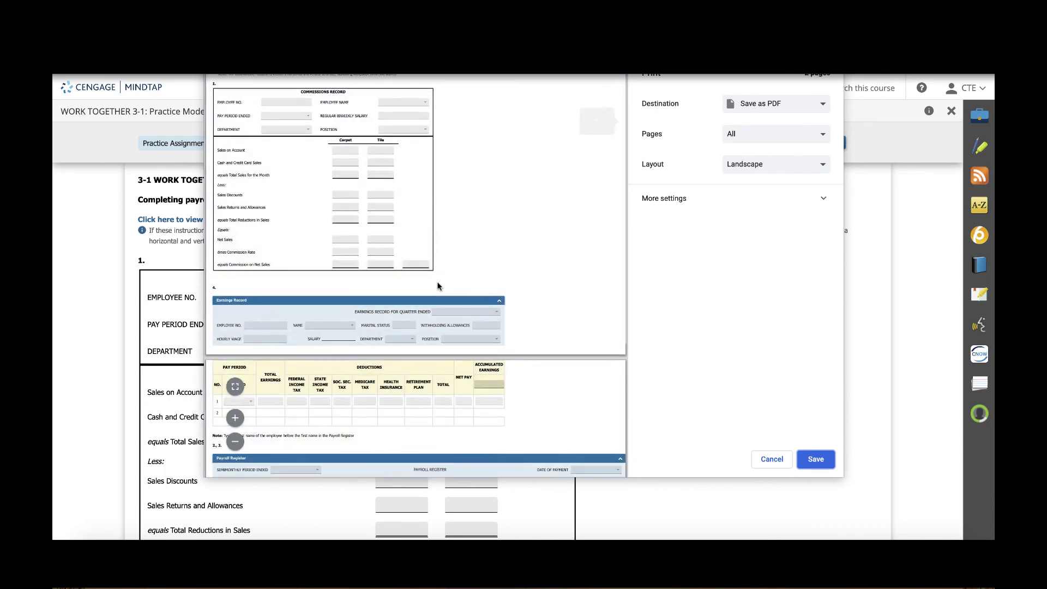
scroll(438, 284, down, 2)
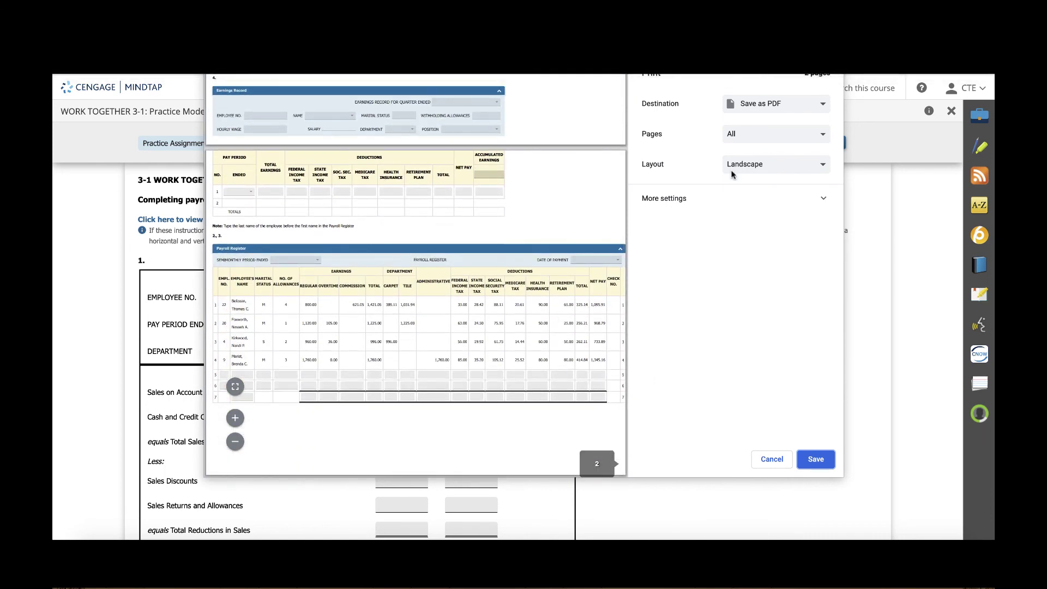
click(778, 460)
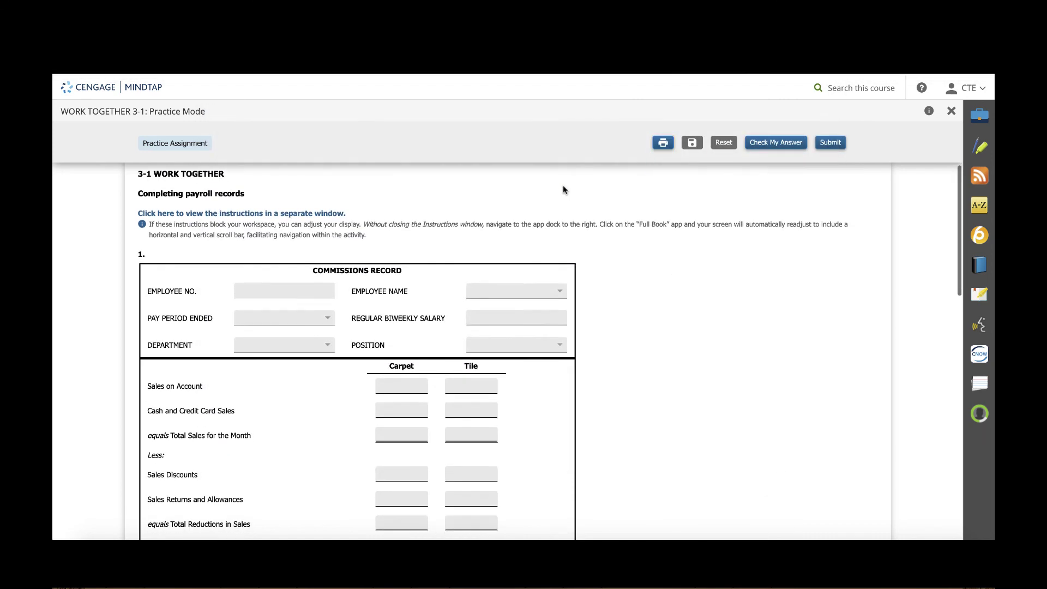
- Enter $500.00 as the Carpet Sales on Account, check the answers and review the marks down to the Payroll Register
click(413, 387)
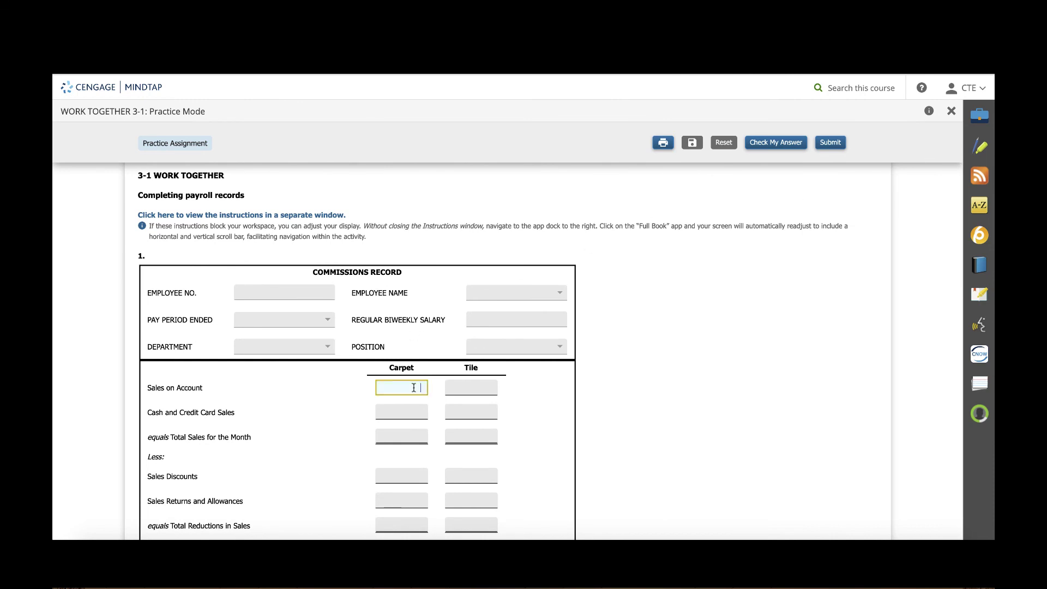
text(500)
click(552, 363)
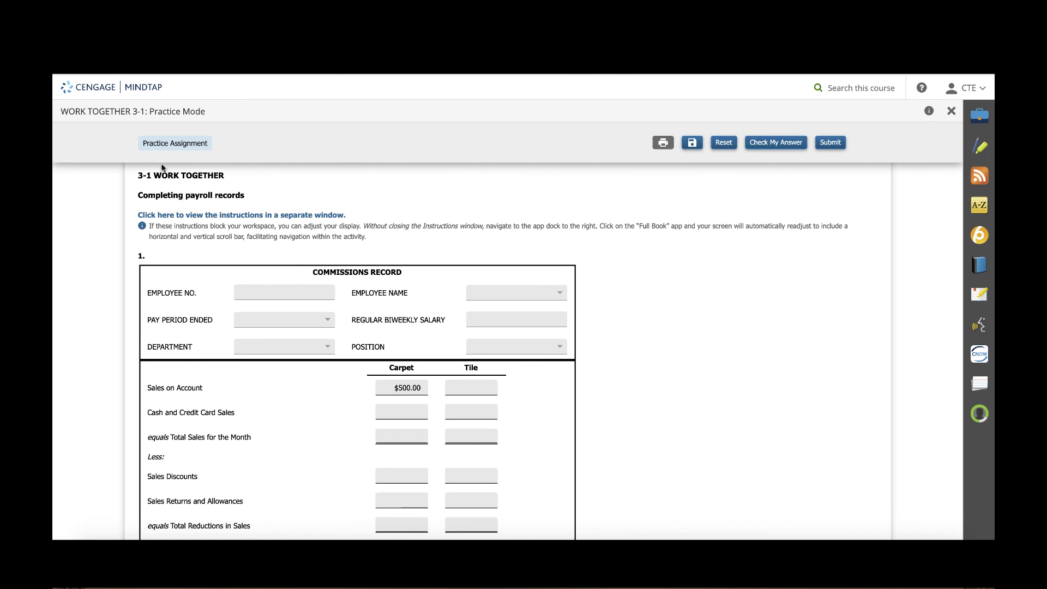
click(773, 143)
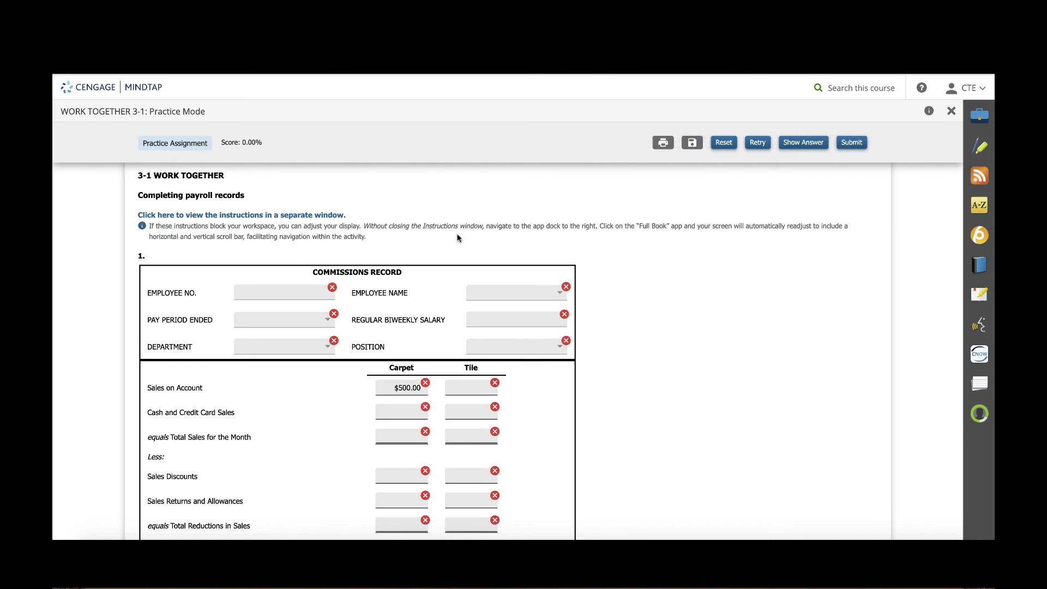
scroll(525, 398, down, 10)
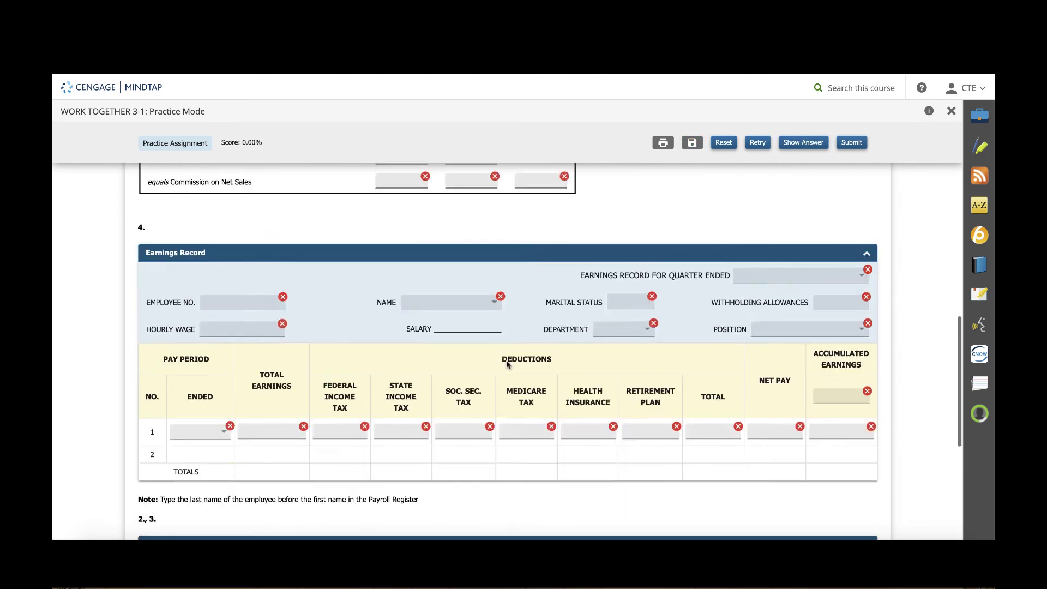
scroll(518, 417, down, 5)
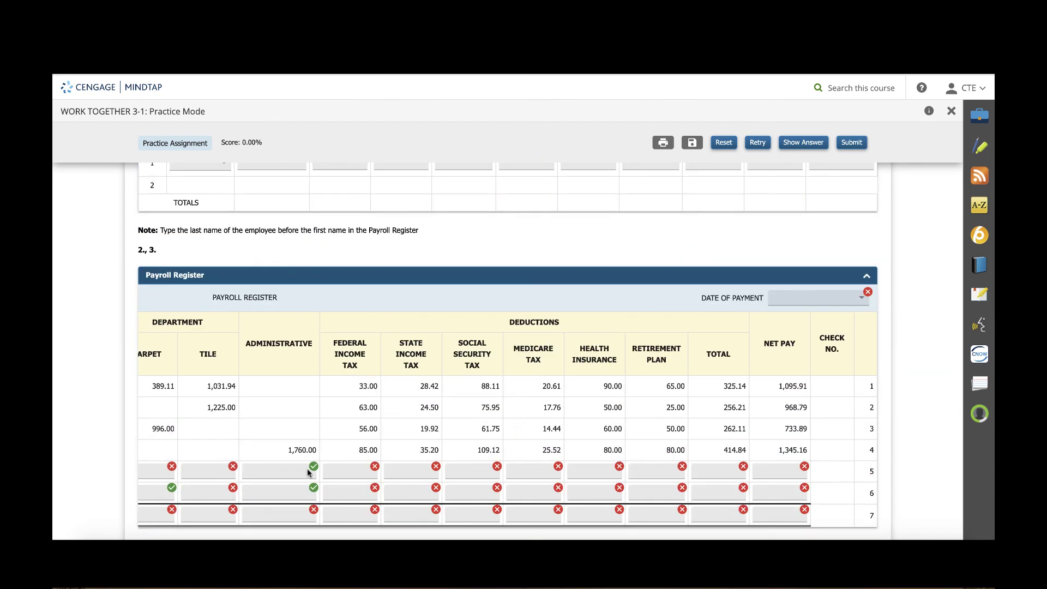
scroll(390, 468, up, 15)
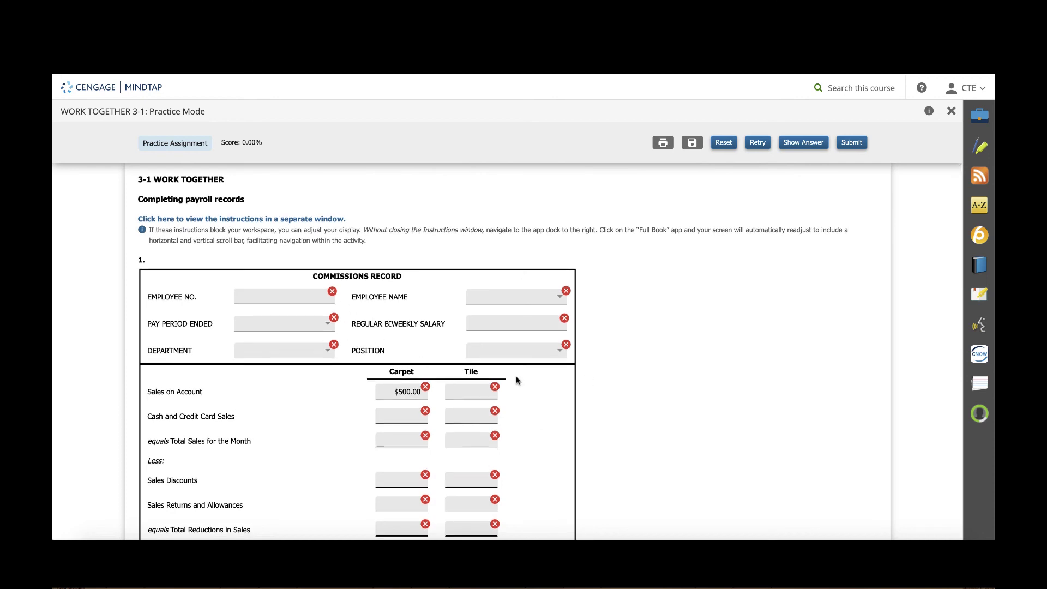
- Show the correct answers beside the worksheet, examine them down to the Earnings Record and close them
scroll(507, 376, down, 3)
click(806, 147)
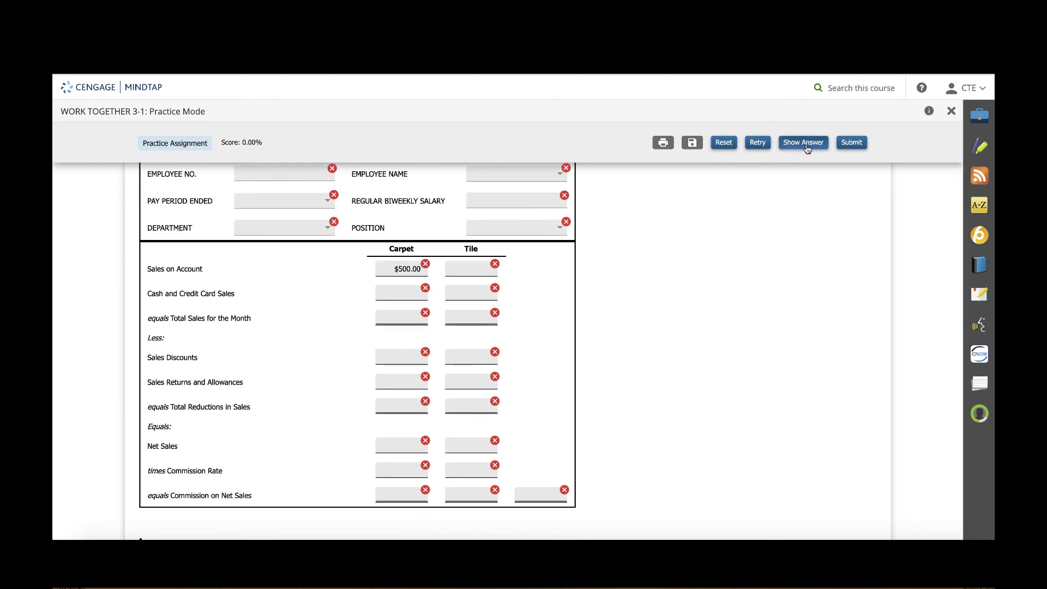
drag(469, 188, 919, 90)
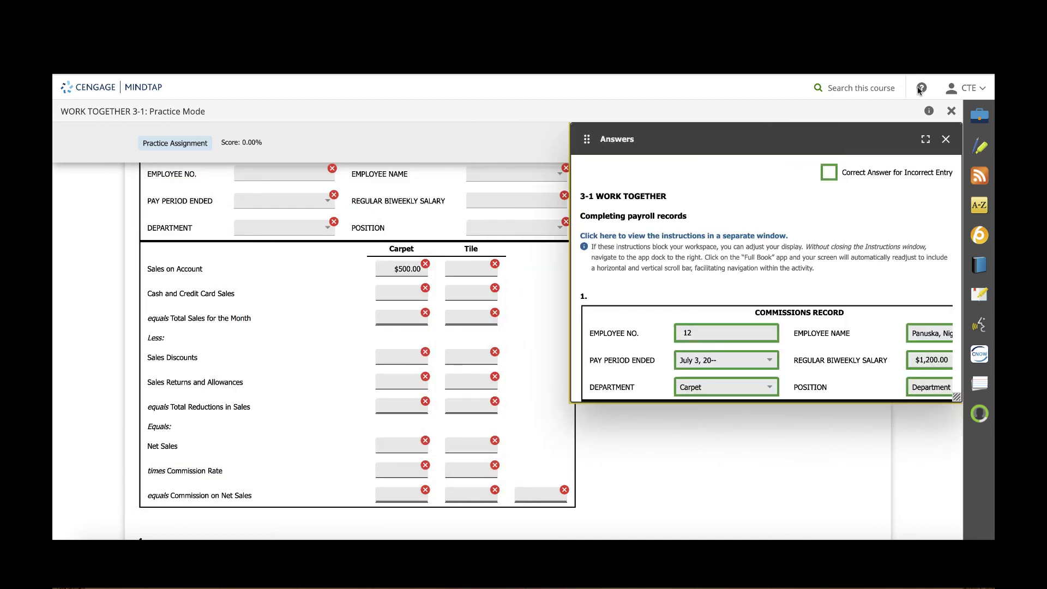
scroll(834, 365, down, 10)
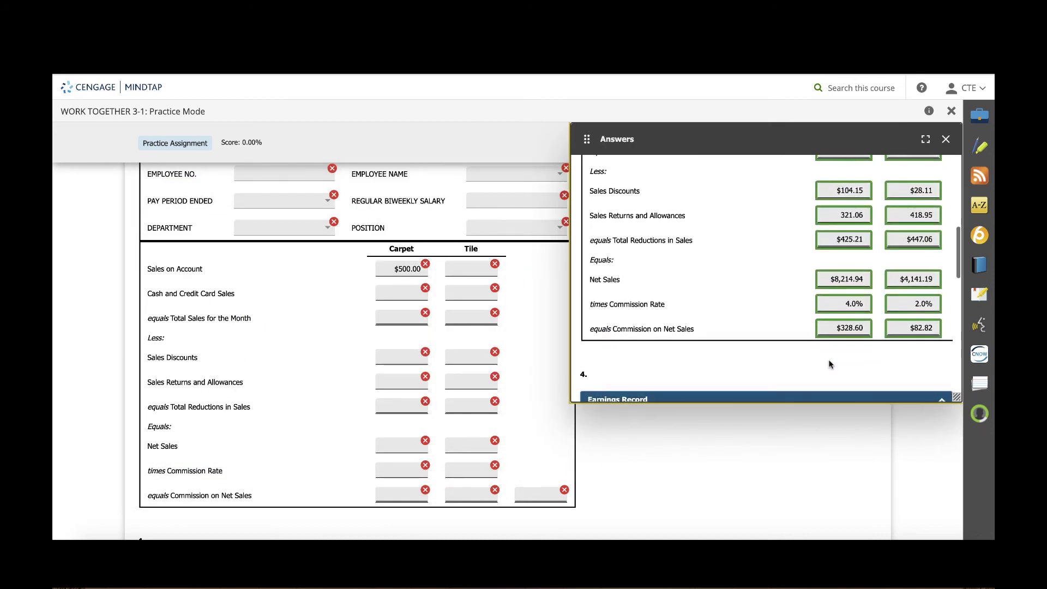
scroll(724, 342, down, 1)
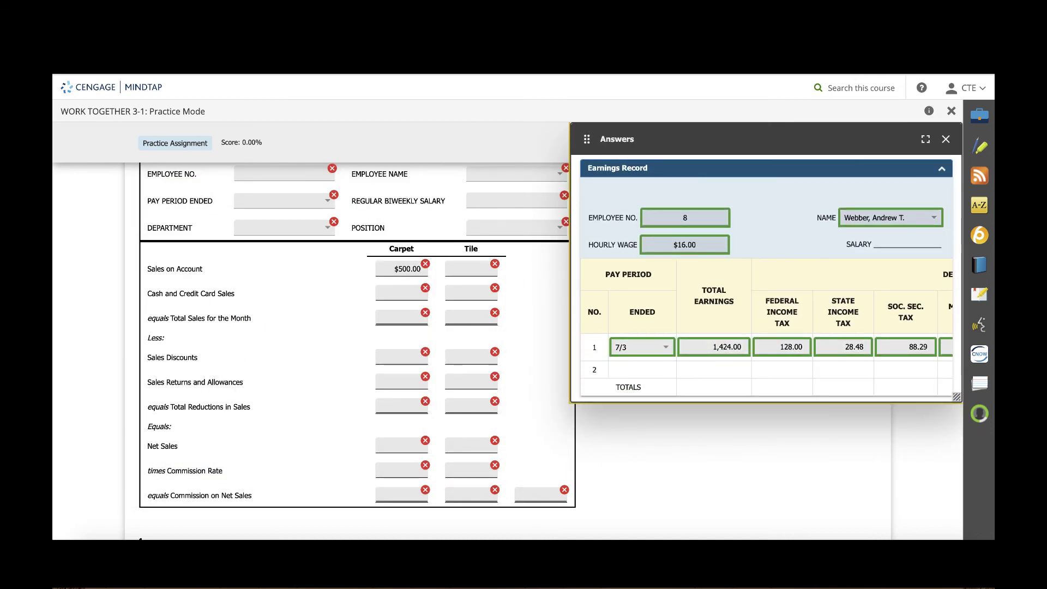
click(945, 140)
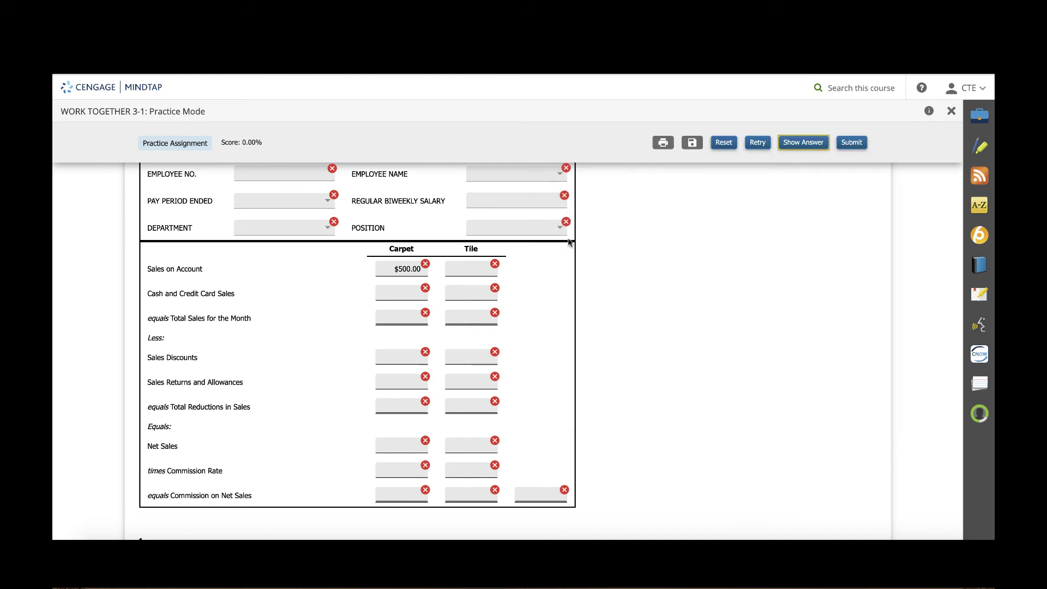
- Retry the practice assignment and submit it to get the summary report
click(758, 143)
click(472, 268)
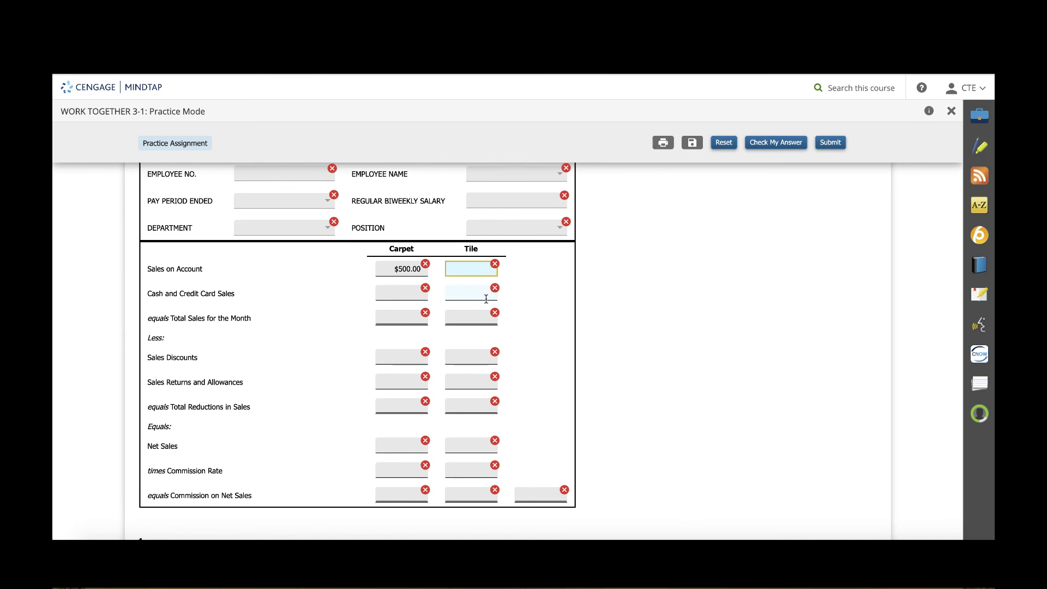
scroll(486, 299, down, 5)
scroll(485, 298, up, 7)
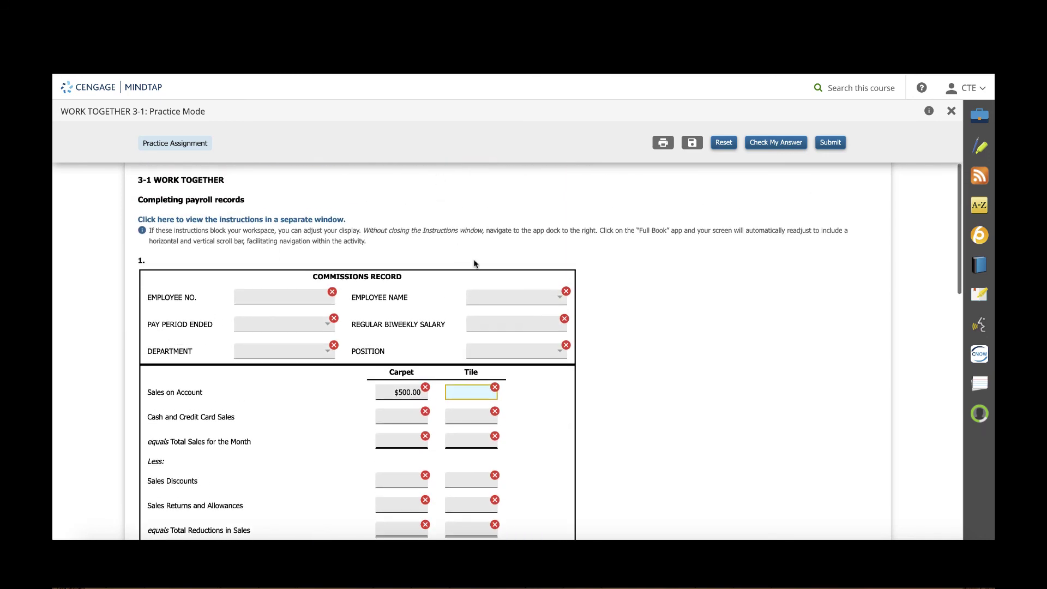
click(830, 142)
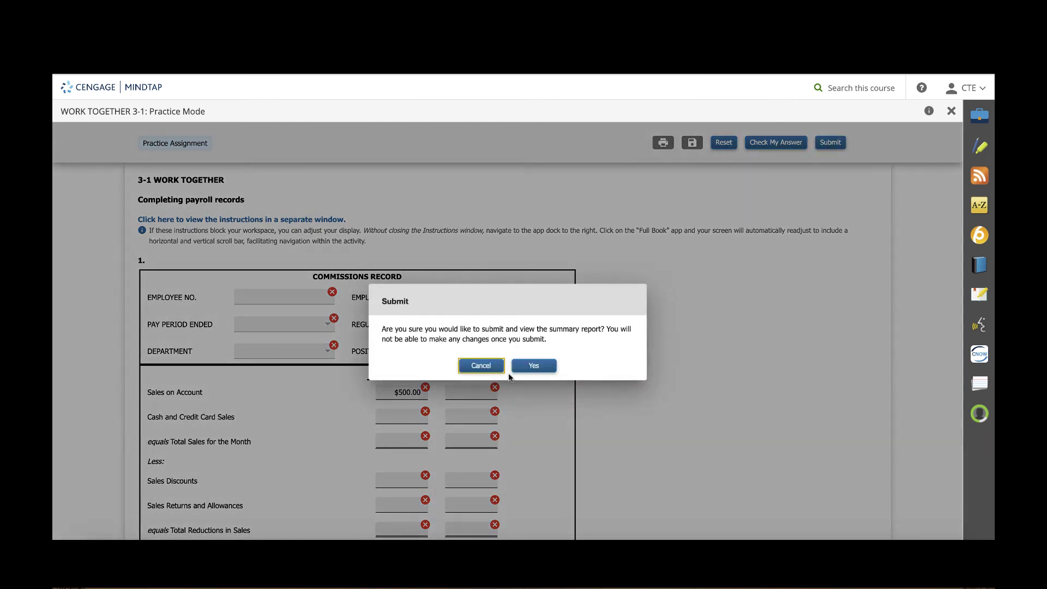
click(530, 367)
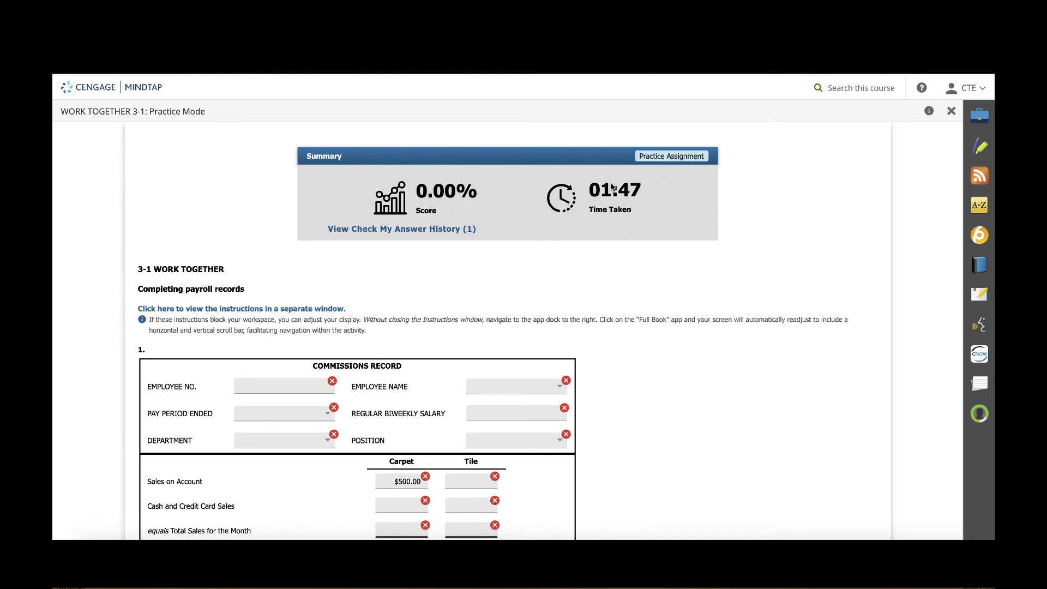
- View the Check My Answer history in the summary and return to the course outline
click(419, 232)
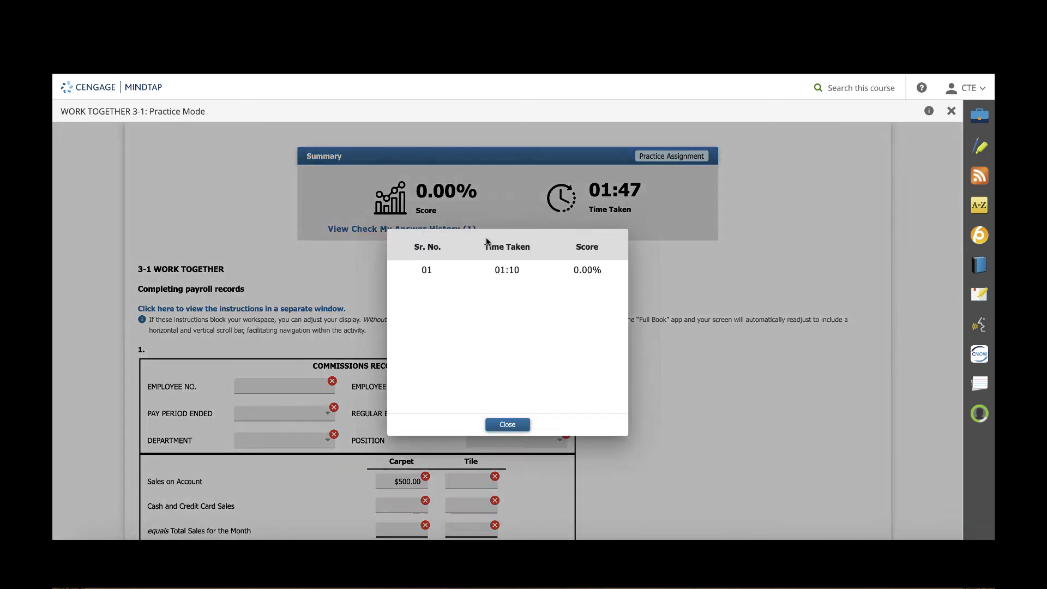
click(507, 425)
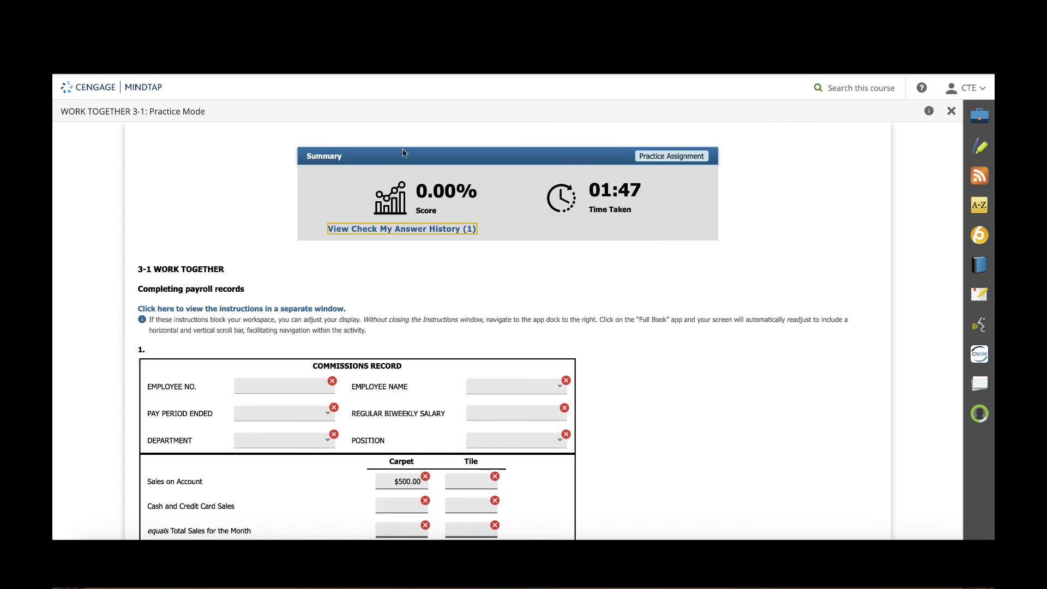
click(952, 110)
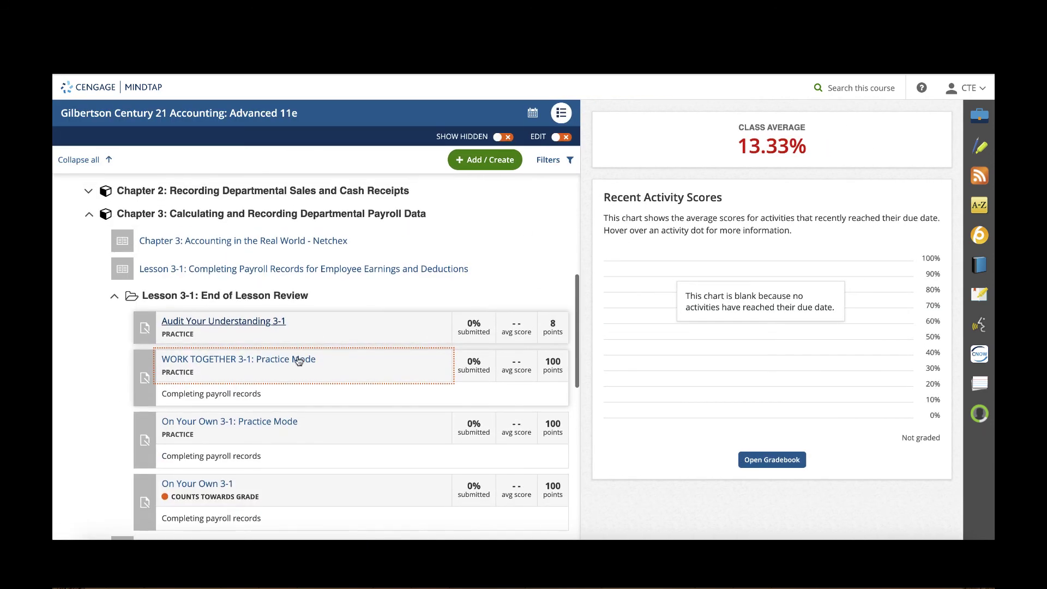
- Turn on course editing and hide the activity On Your Own 3-1: Practice Mode
scroll(298, 364, down, 3)
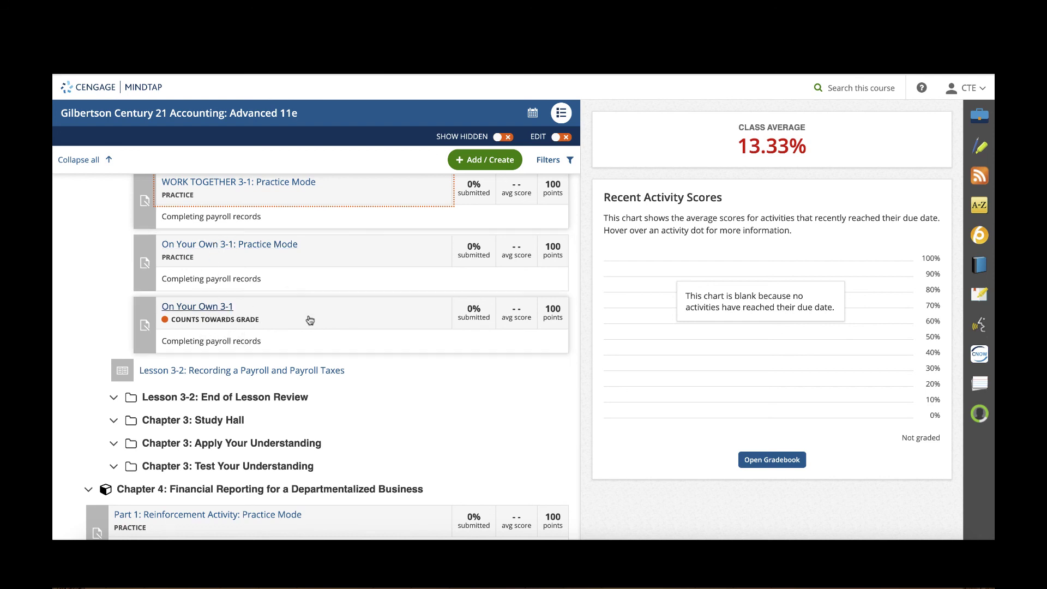
scroll(367, 325, up, 3)
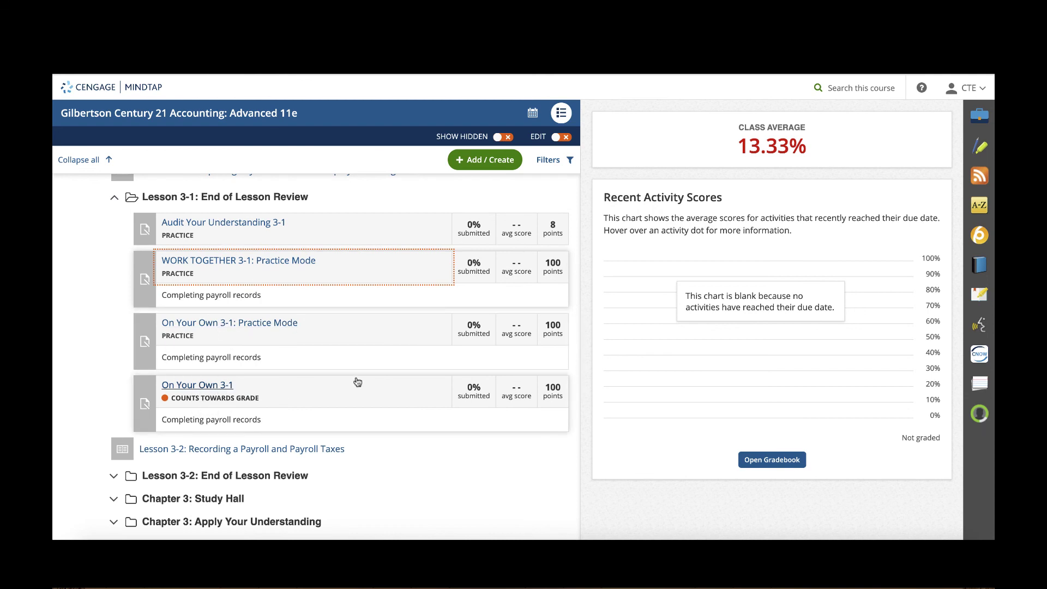
click(558, 139)
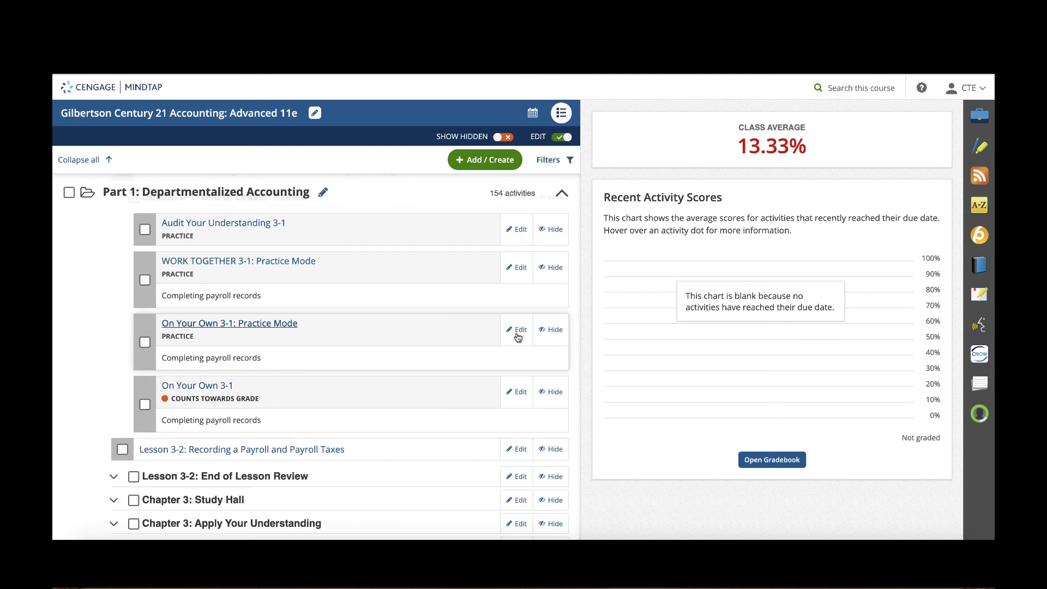
click(555, 331)
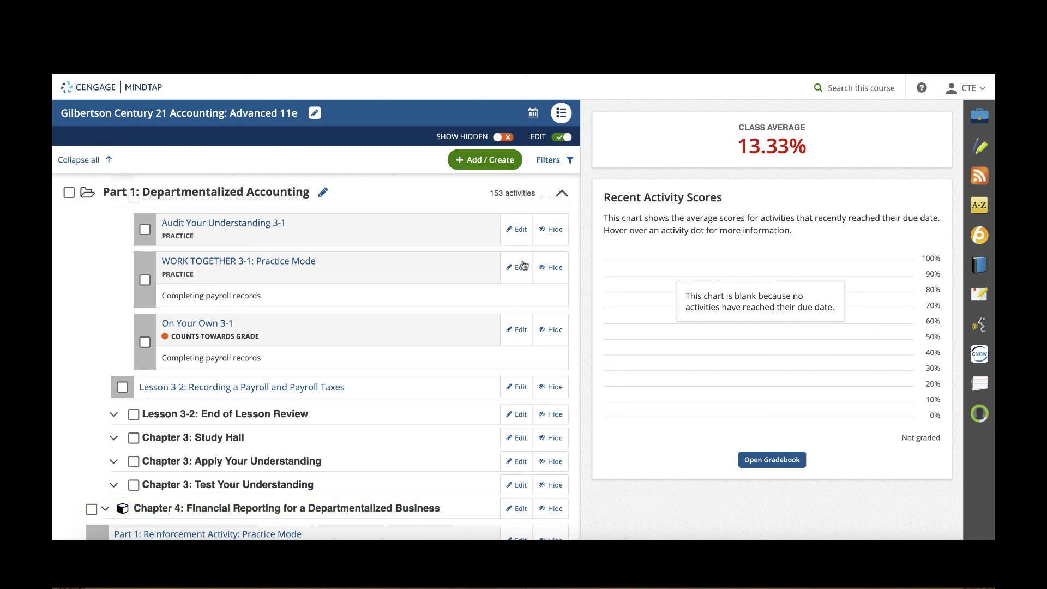
- Open the activity On Your Own 3-1 for editing and look at its description and the calendar and time options for the available date
click(517, 337)
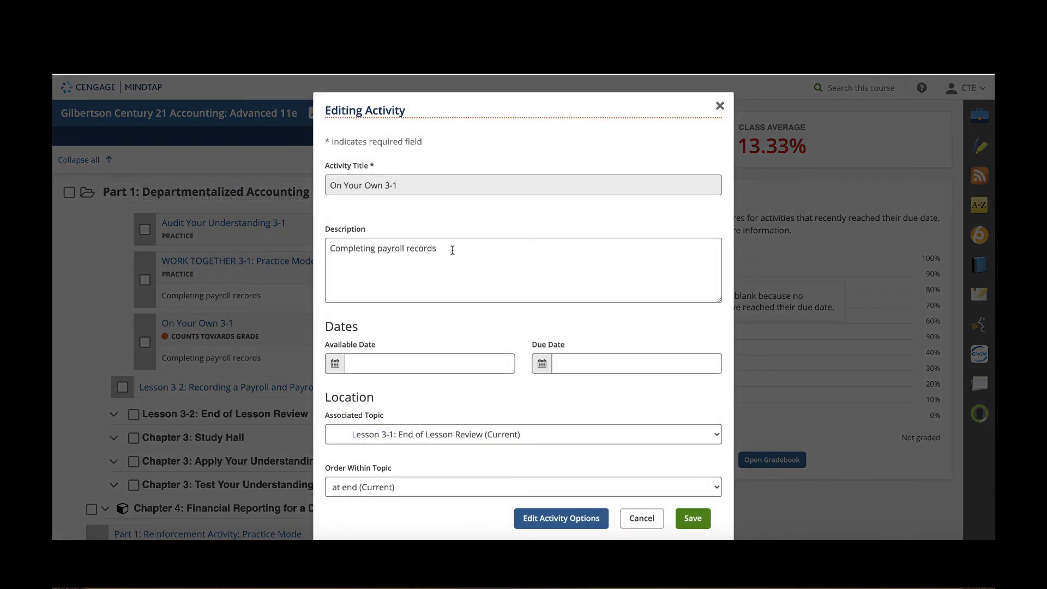
click(452, 250)
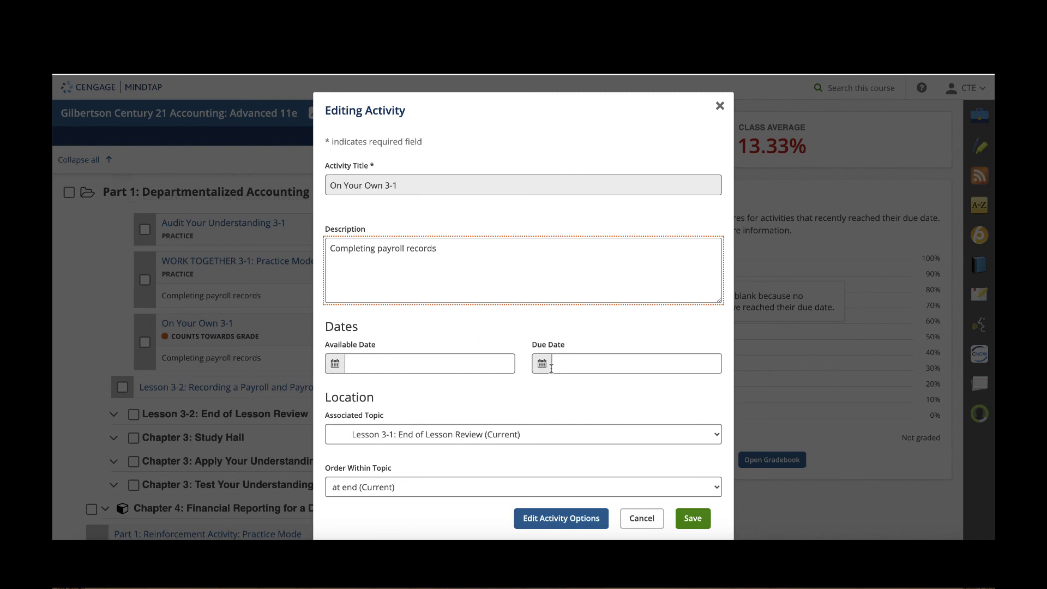
click(335, 365)
scroll(431, 417, down, 1)
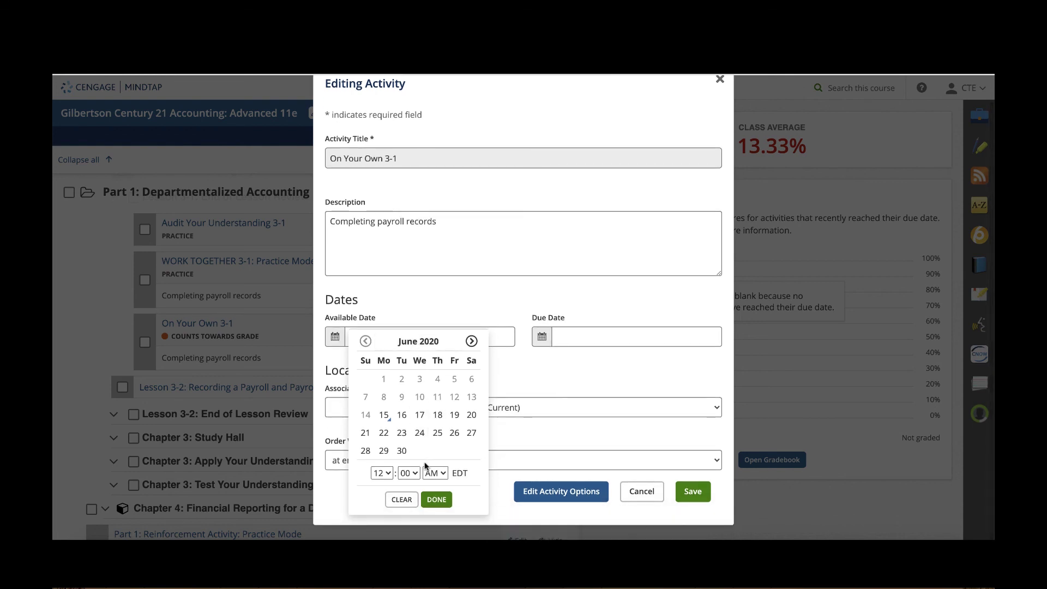
click(408, 473)
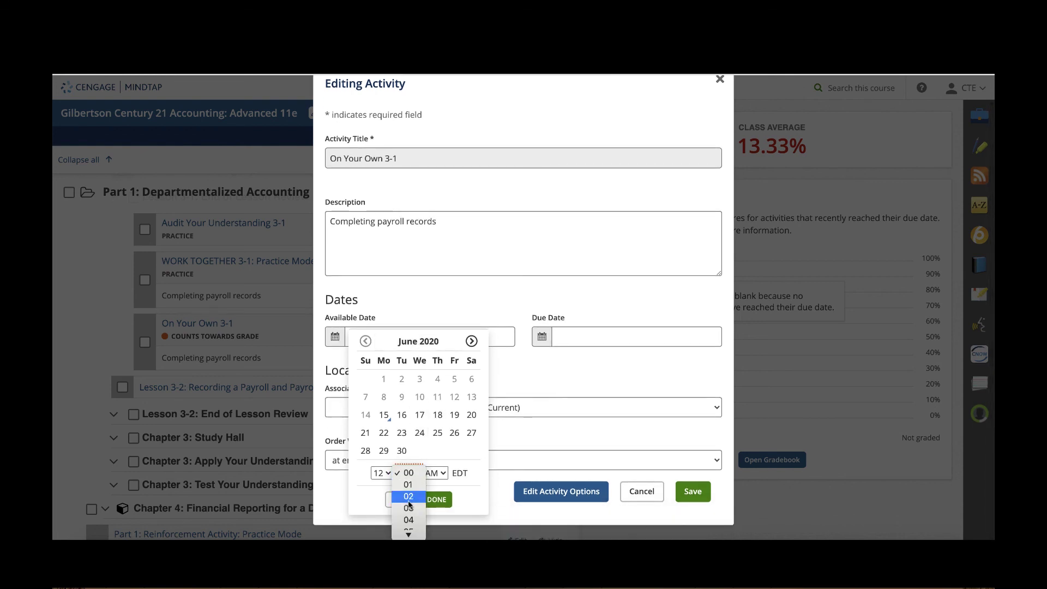
click(527, 381)
click(471, 341)
click(516, 375)
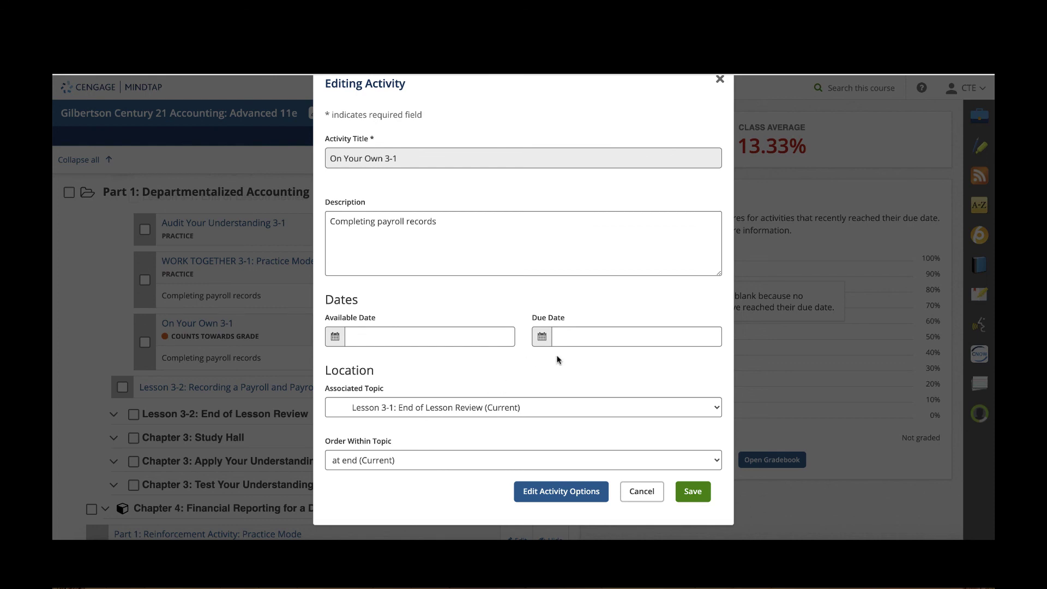
- Open the activity options for On Your Own 3-1 and look at its name and Gradeable setting
scroll(551, 359, up, 1)
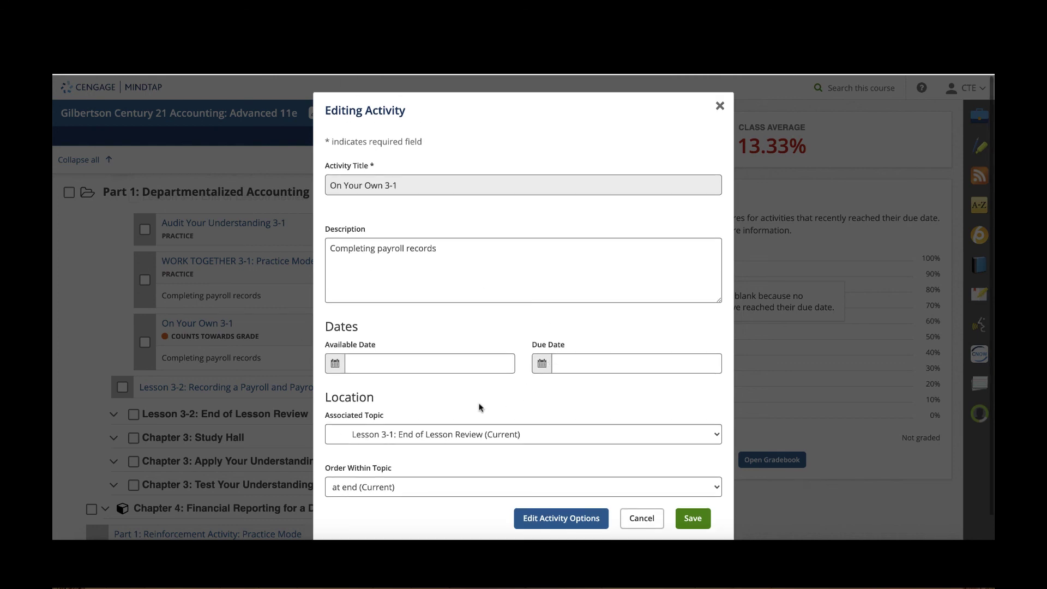
scroll(493, 406, down, 1)
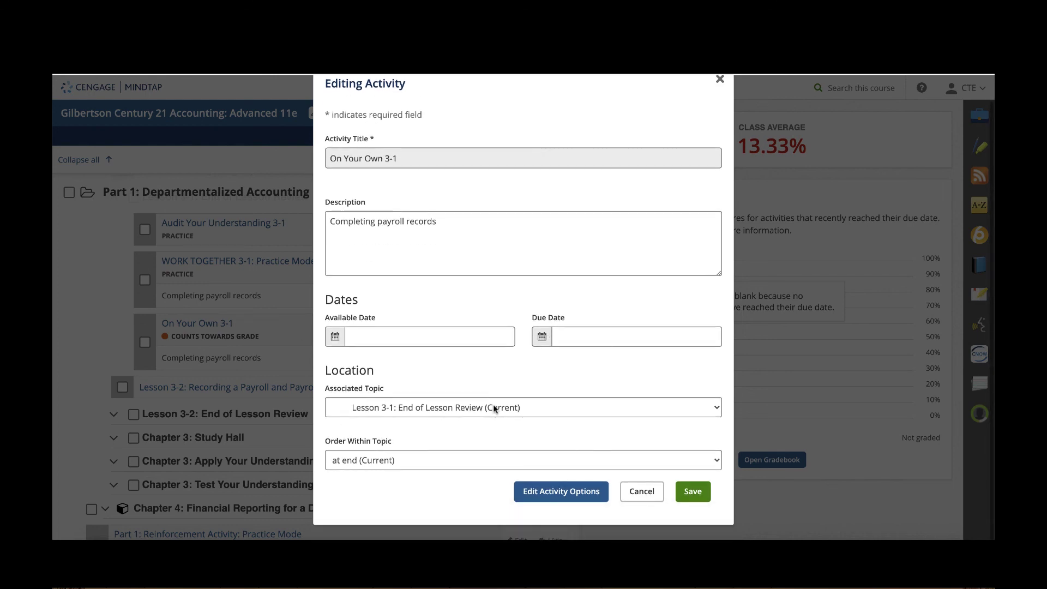
click(565, 498)
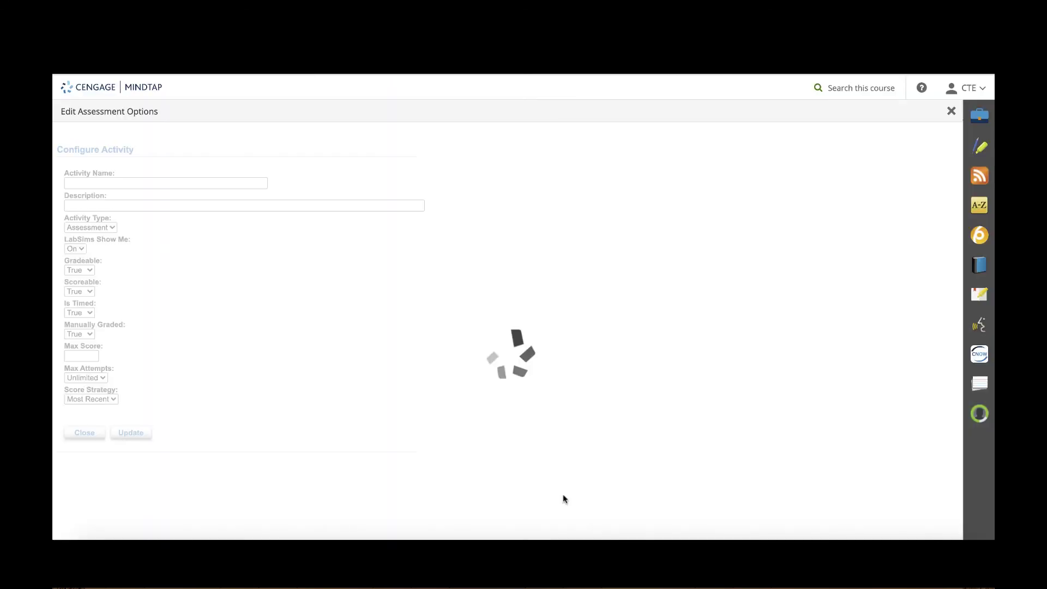
drag(123, 210, 65, 210)
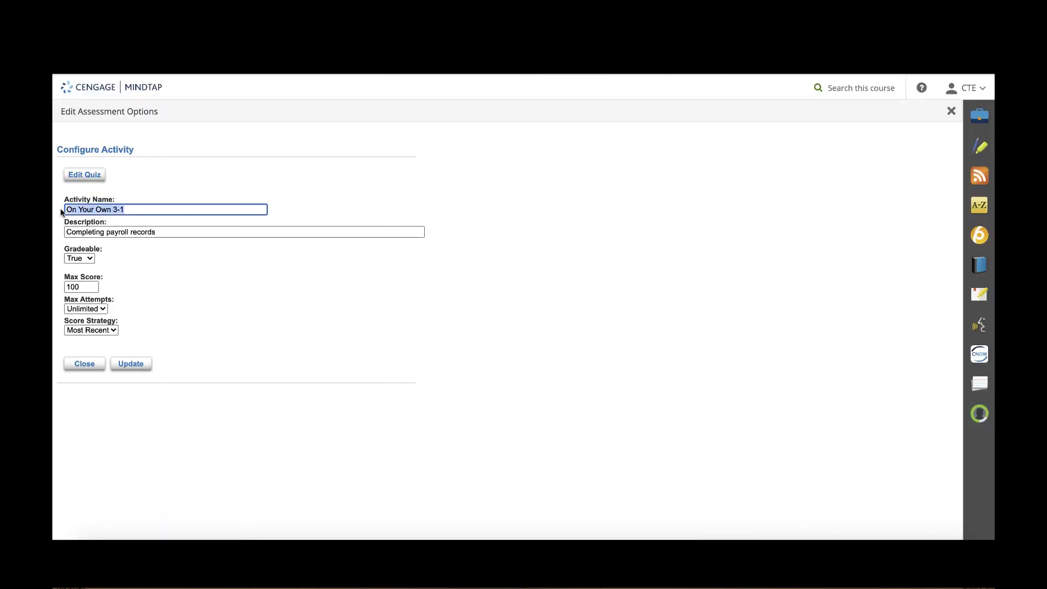
click(89, 260)
click(164, 266)
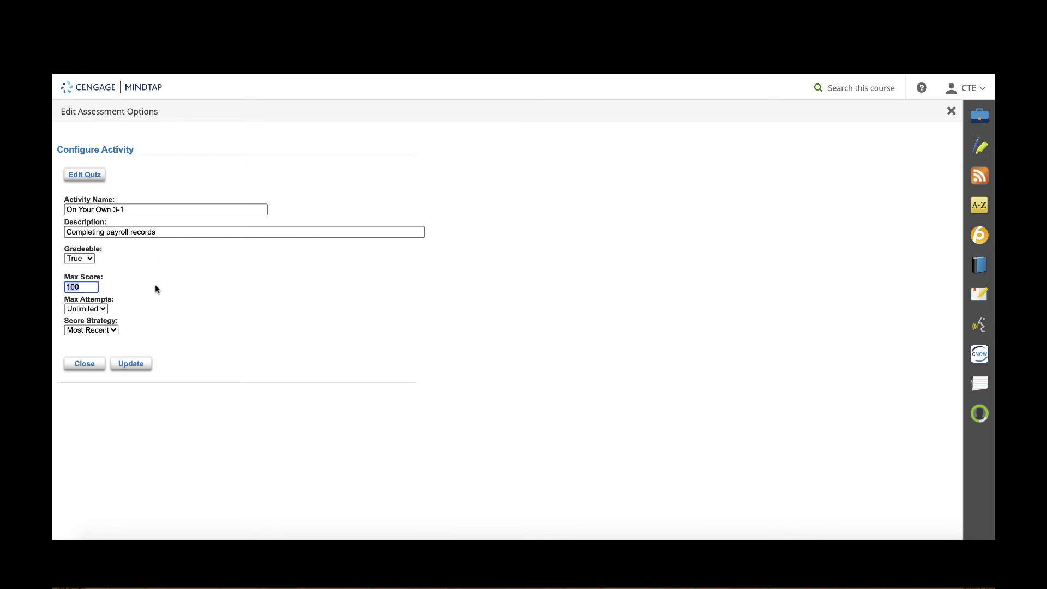
- Look at the Max Attempts and Score Strategy choices, and close the activity editor without saving changes
click(101, 308)
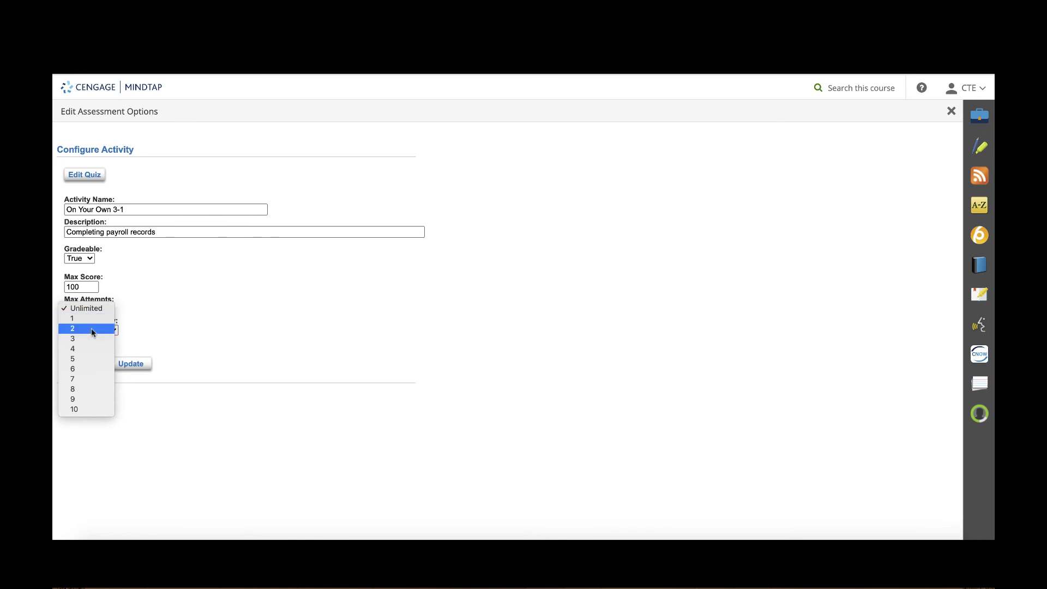
click(181, 312)
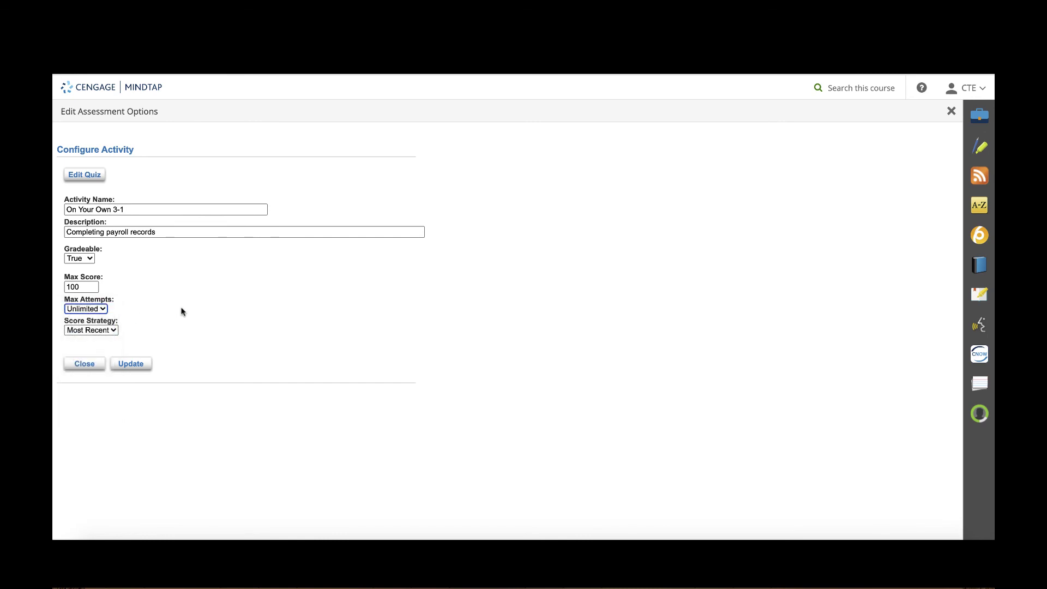
click(107, 331)
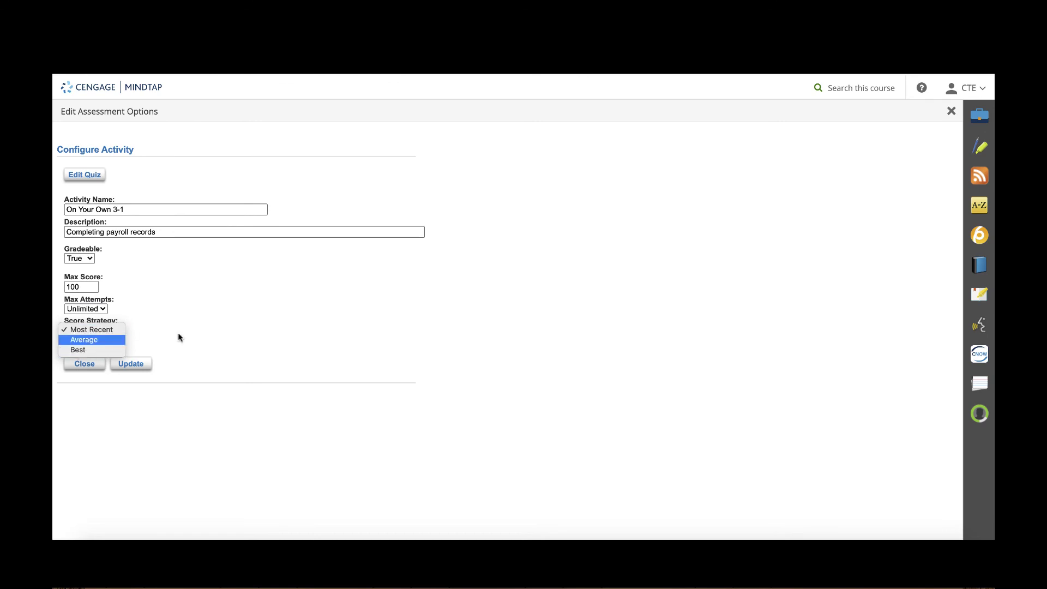
click(255, 325)
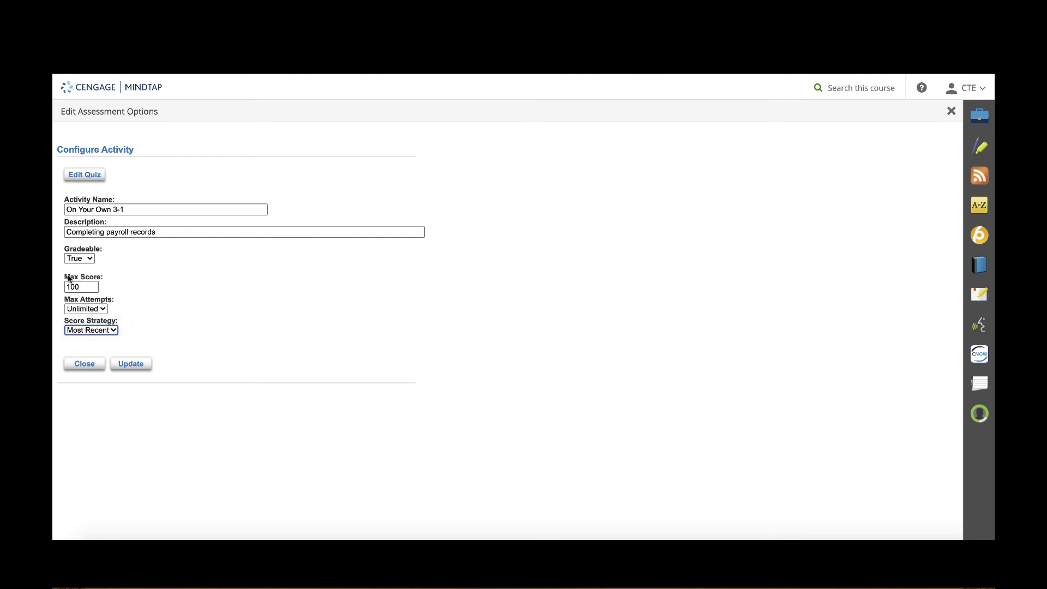
click(951, 111)
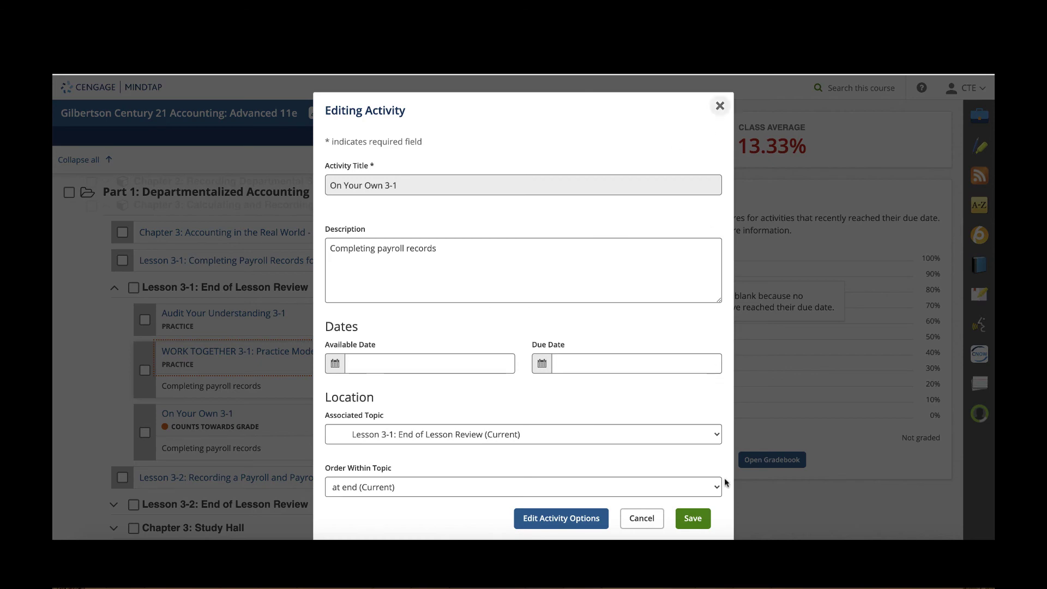
click(719, 105)
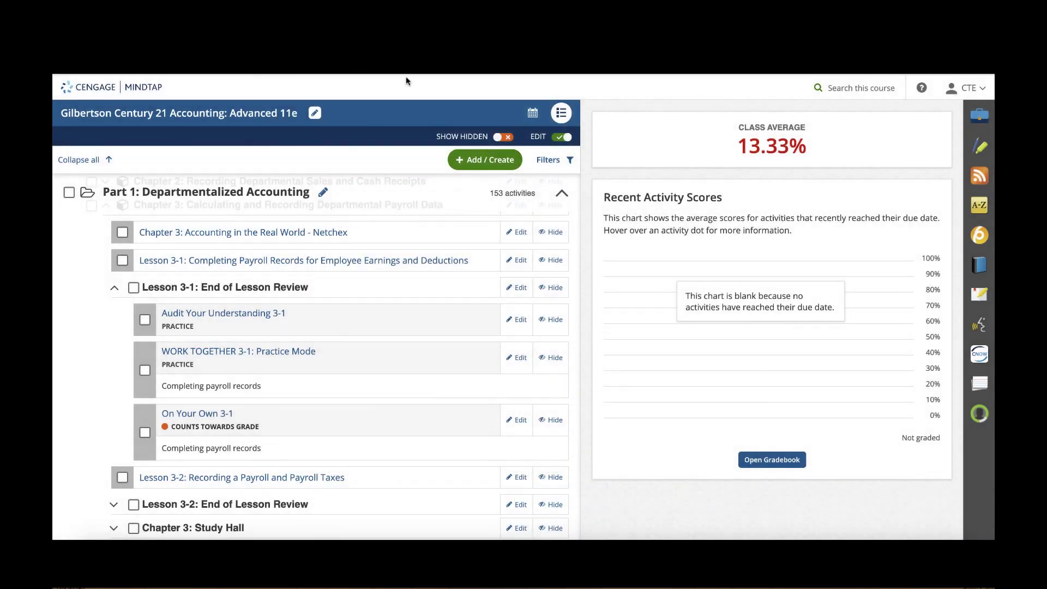
- Start the graded assignment On Your Own 3-1 and enter department Video, position Clerk and regular biweekly salary $500.00 in the commissions record
click(190, 416)
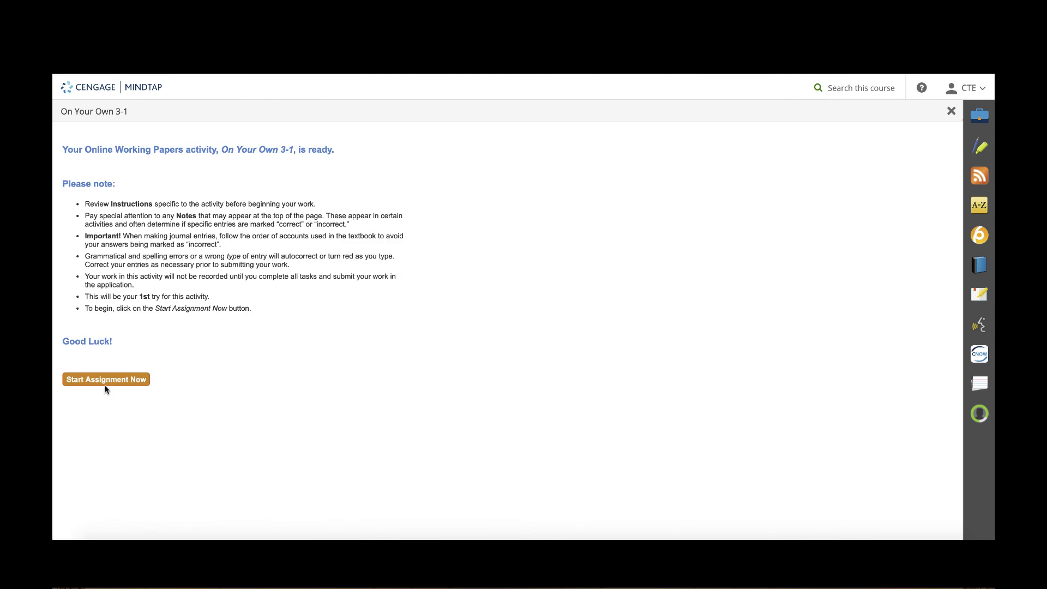
click(105, 382)
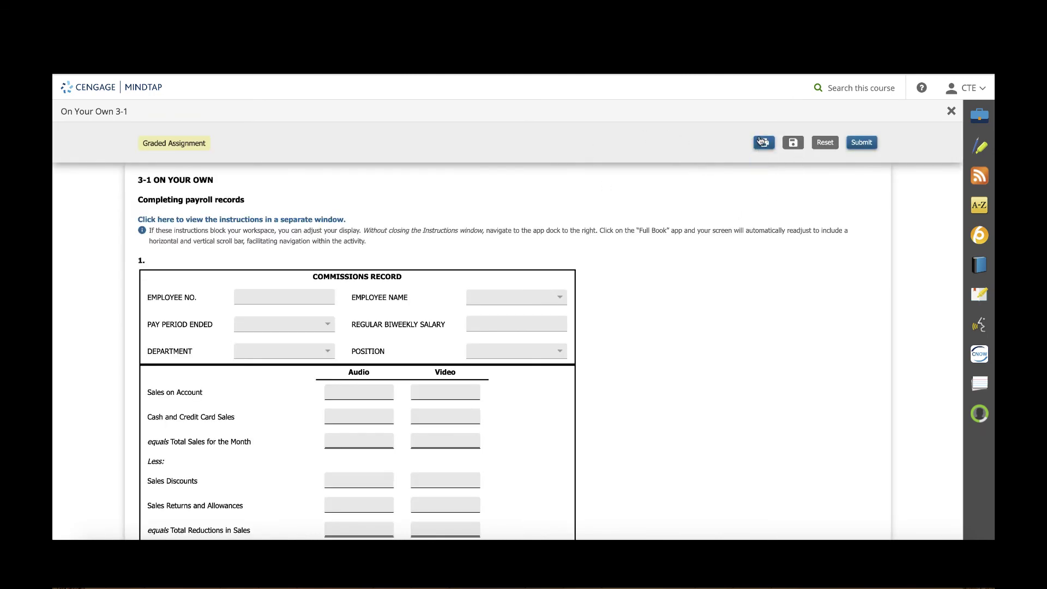
click(292, 350)
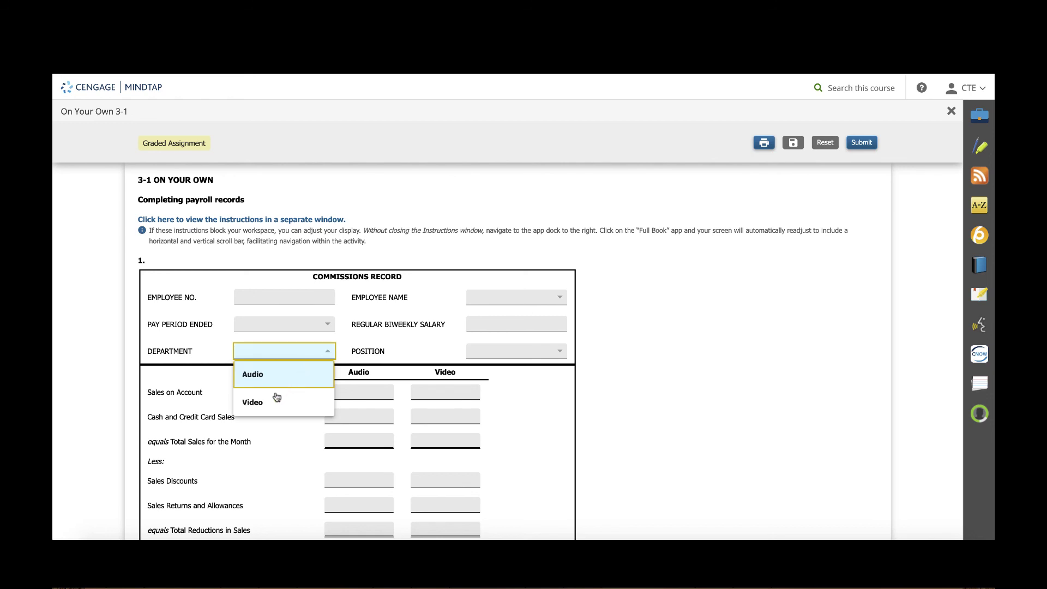
click(278, 400)
click(497, 350)
click(484, 402)
click(523, 325)
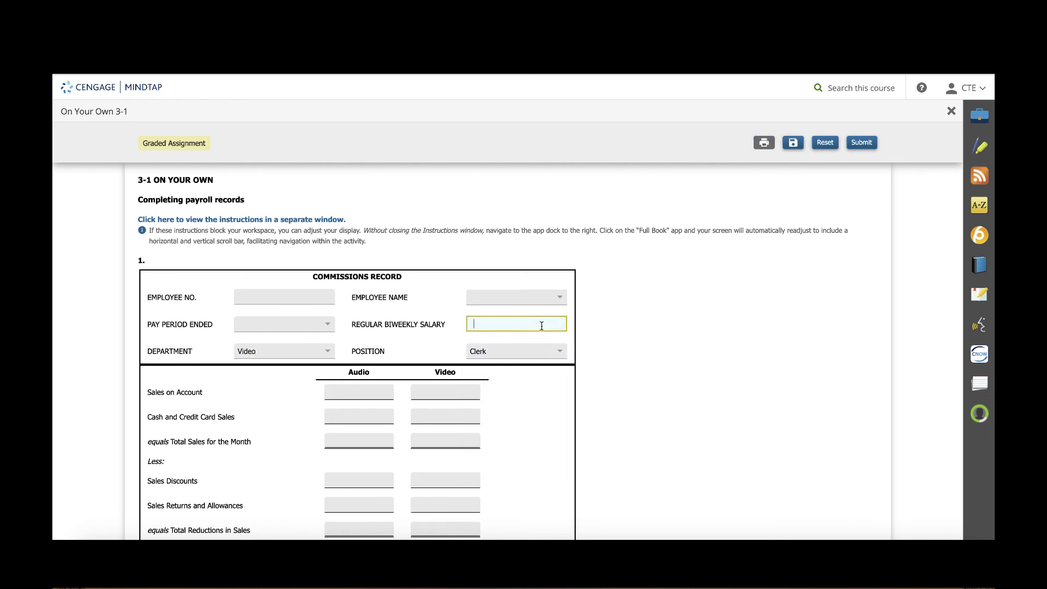
click(635, 319)
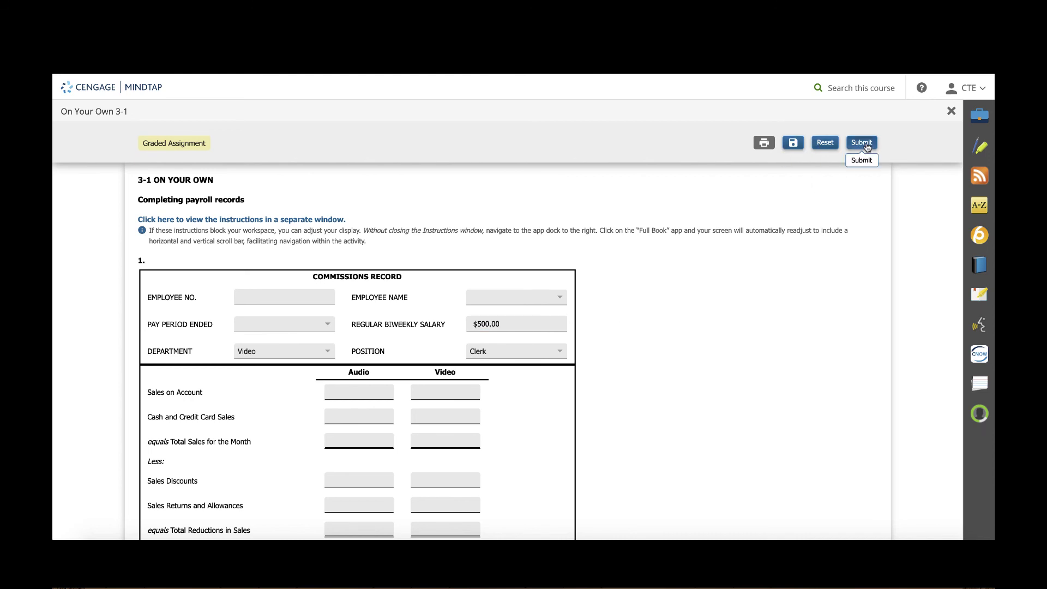
- Look over the rest of the assignment's payroll records and submit it for the summary report
scroll(522, 350, down, 15)
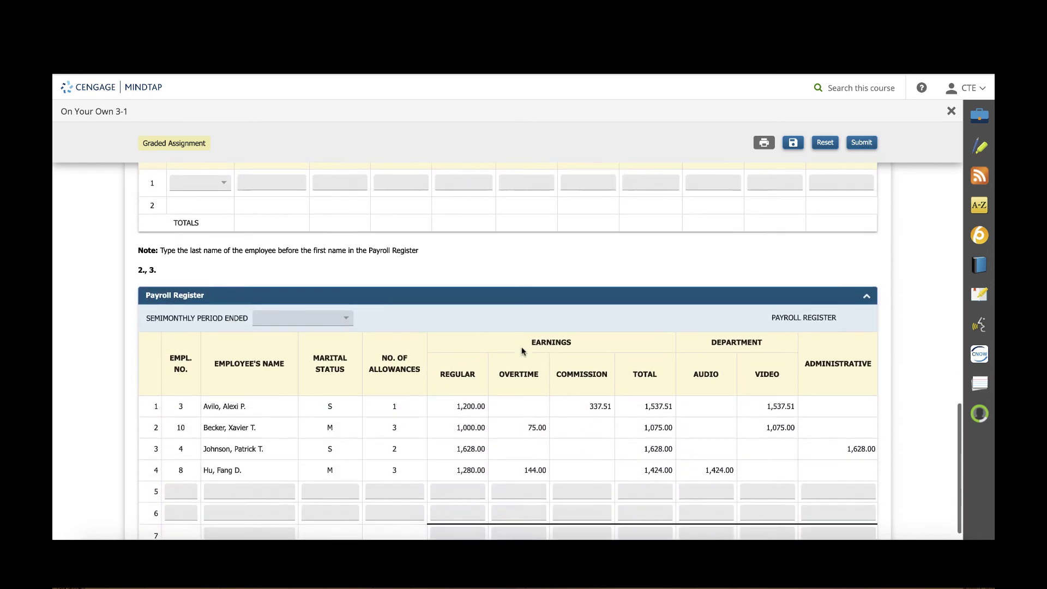
scroll(507, 355, up, 15)
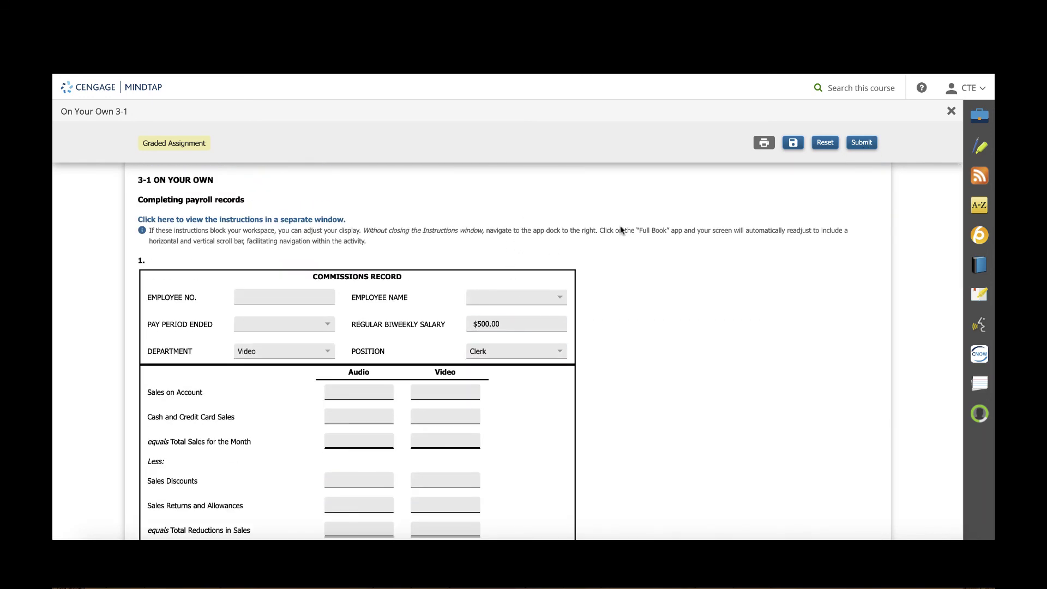
click(863, 146)
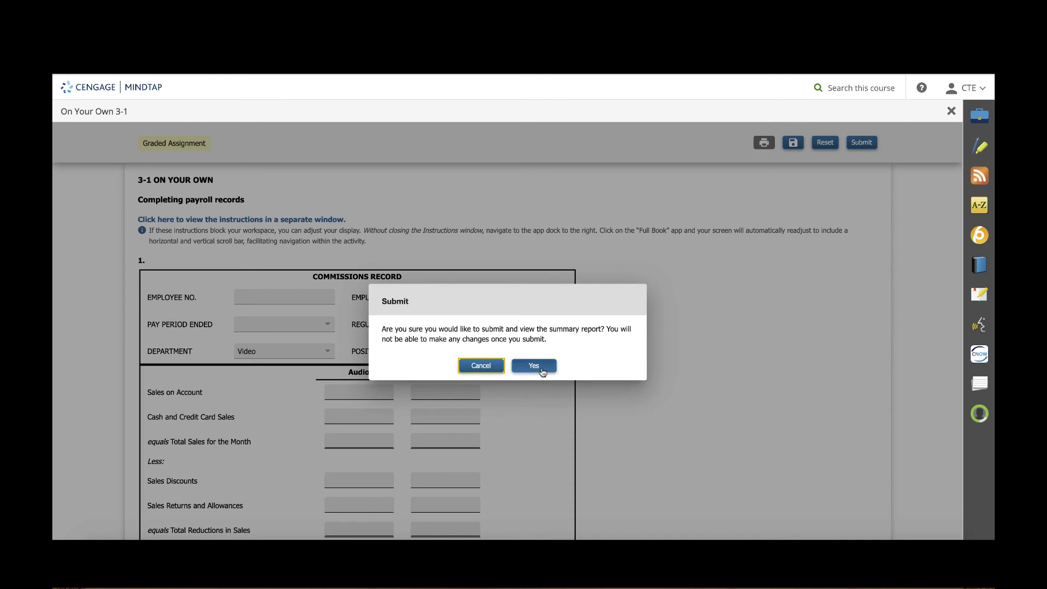
key(Return)
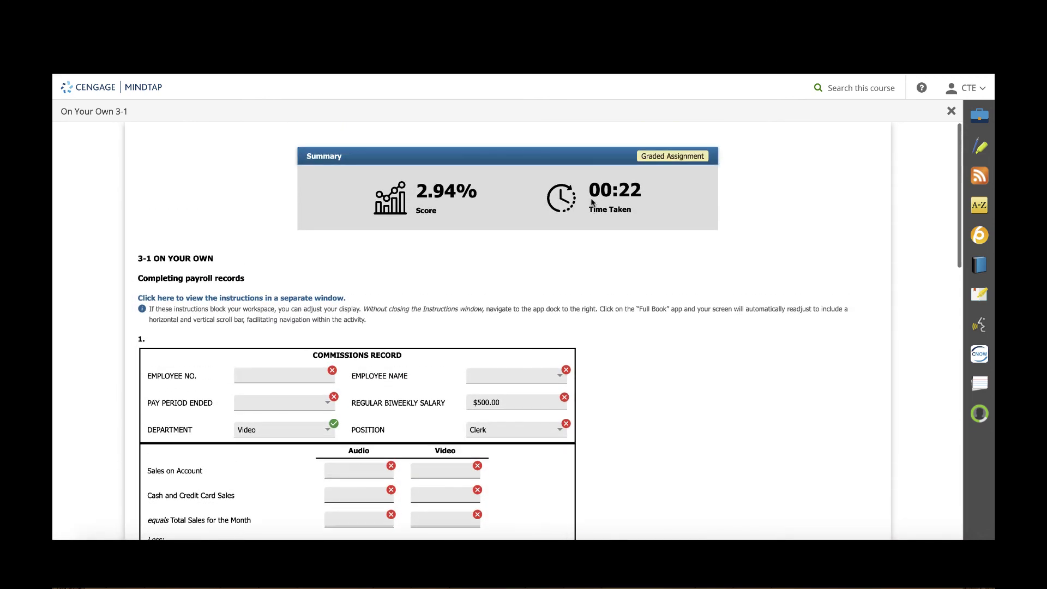
- Close the summary report, reopen the submitted On Your Own 3-1 activity and return to the course outline
click(949, 112)
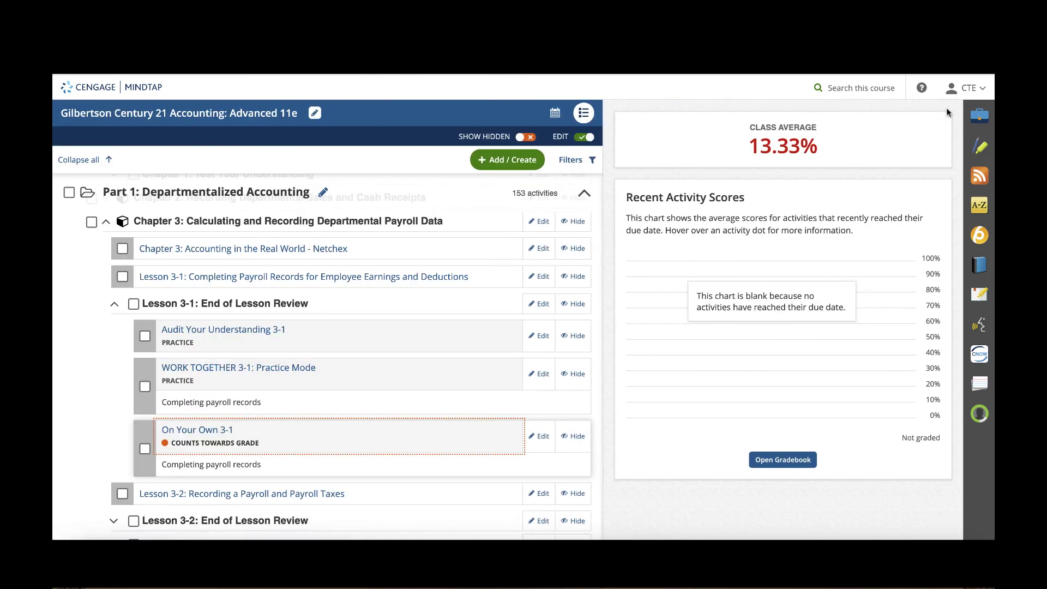
click(202, 432)
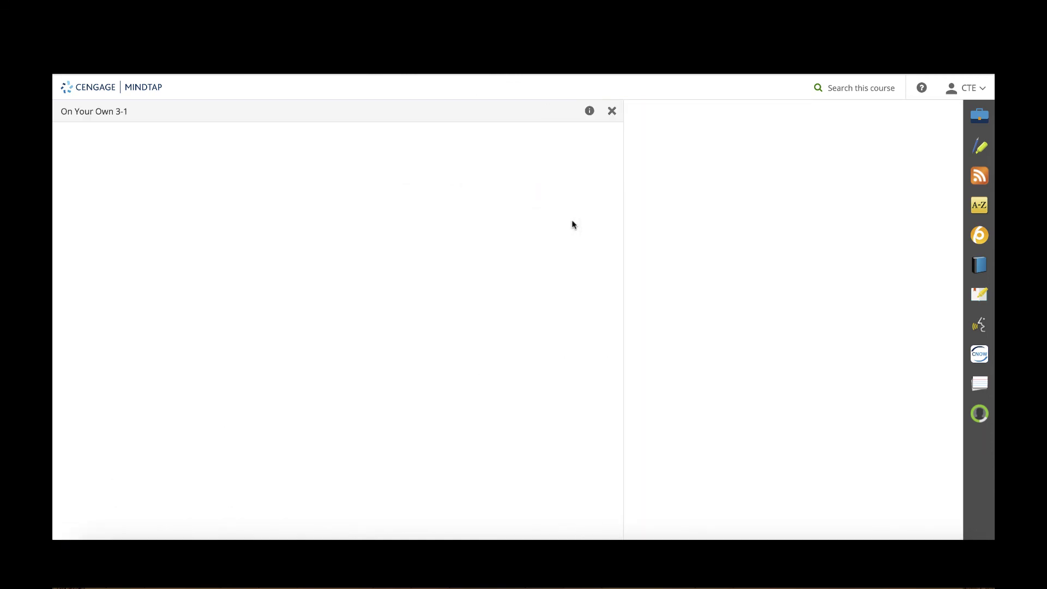
click(948, 115)
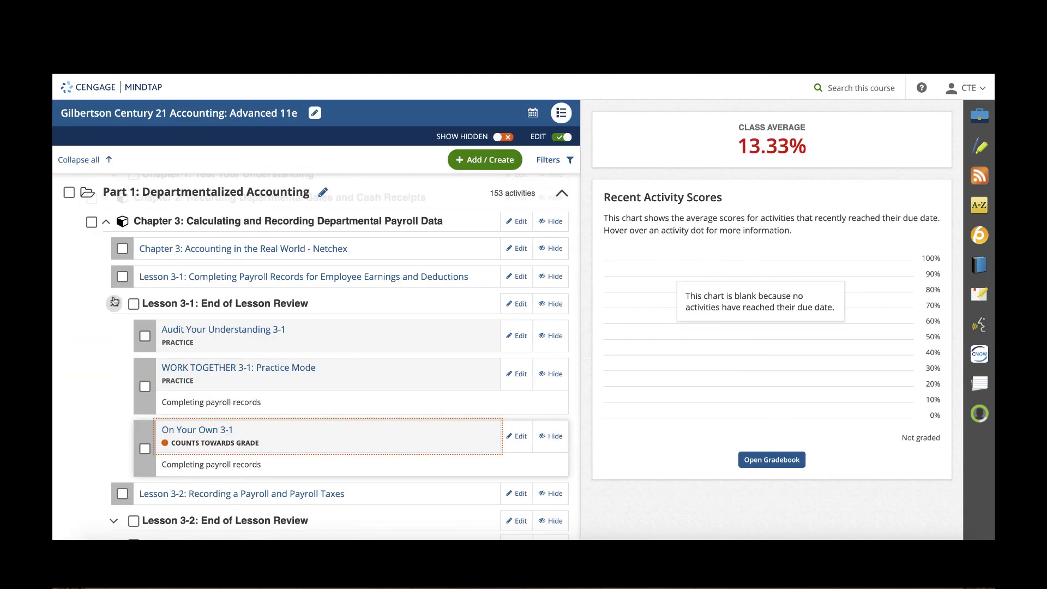
- Collapse Lesson 3-1: End of Lesson Review, expand Chapter 3: Study Hall and look through its activities
click(114, 301)
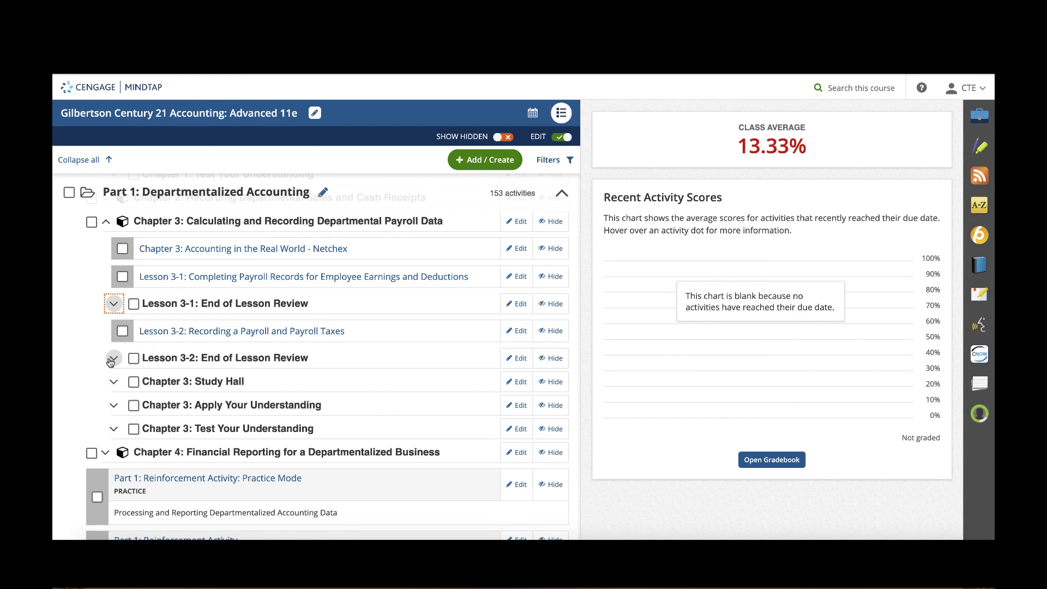
scroll(124, 332, down, 3)
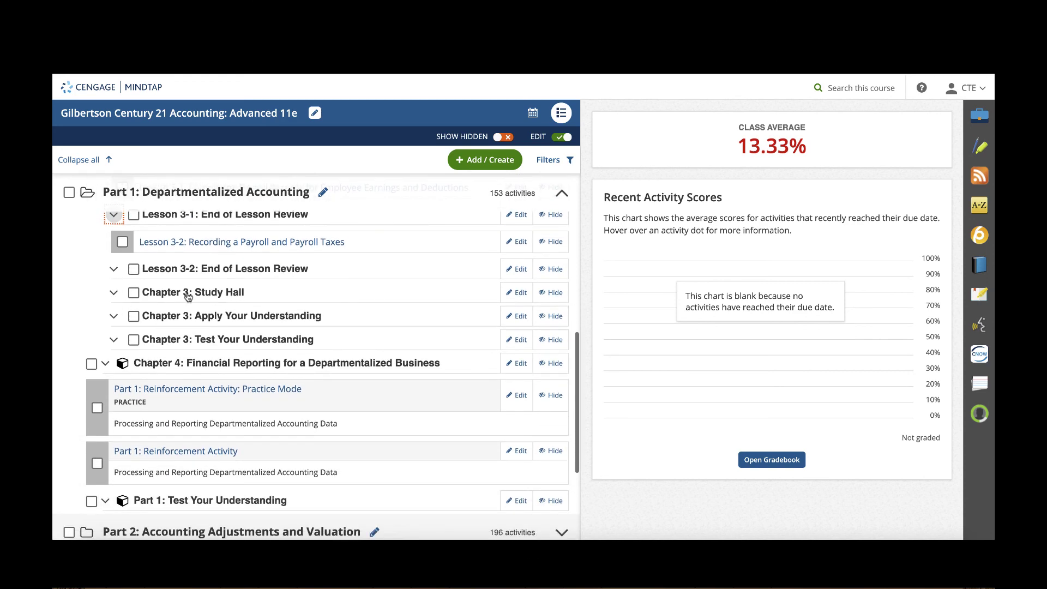
click(114, 292)
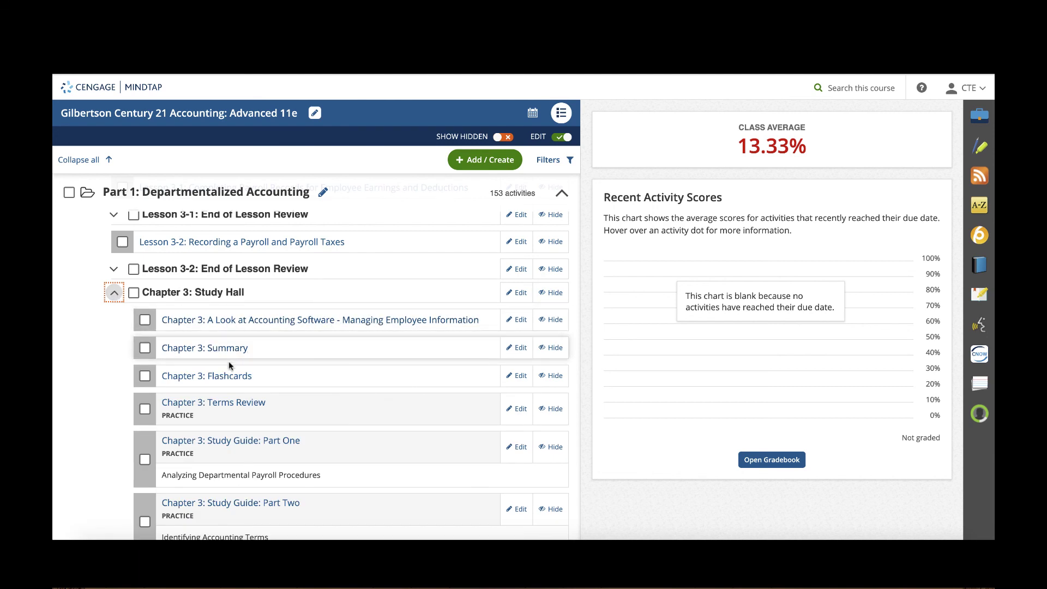
scroll(273, 376, down, 3)
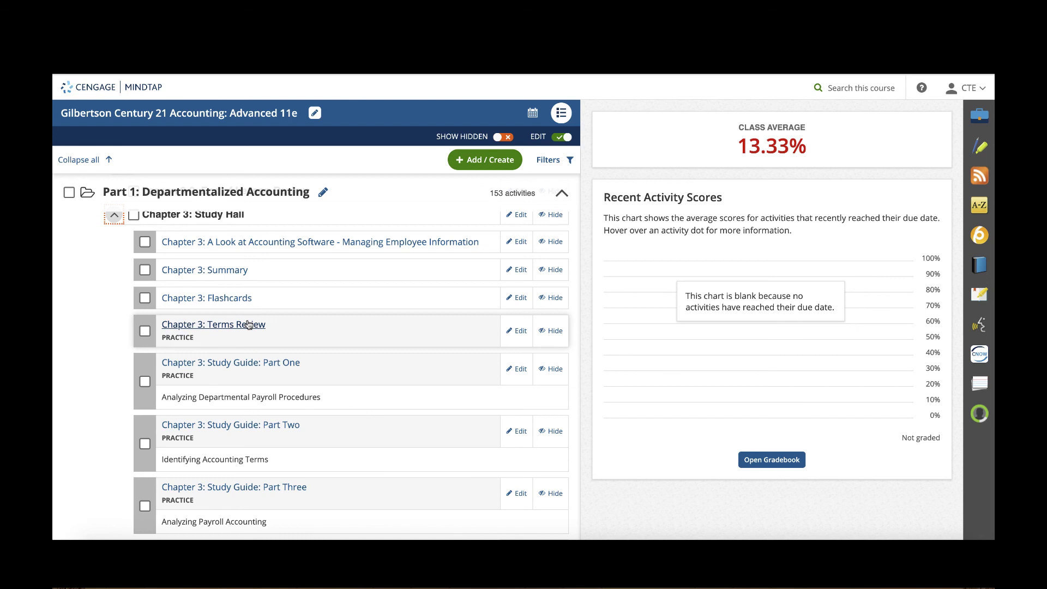
scroll(243, 374, down, 3)
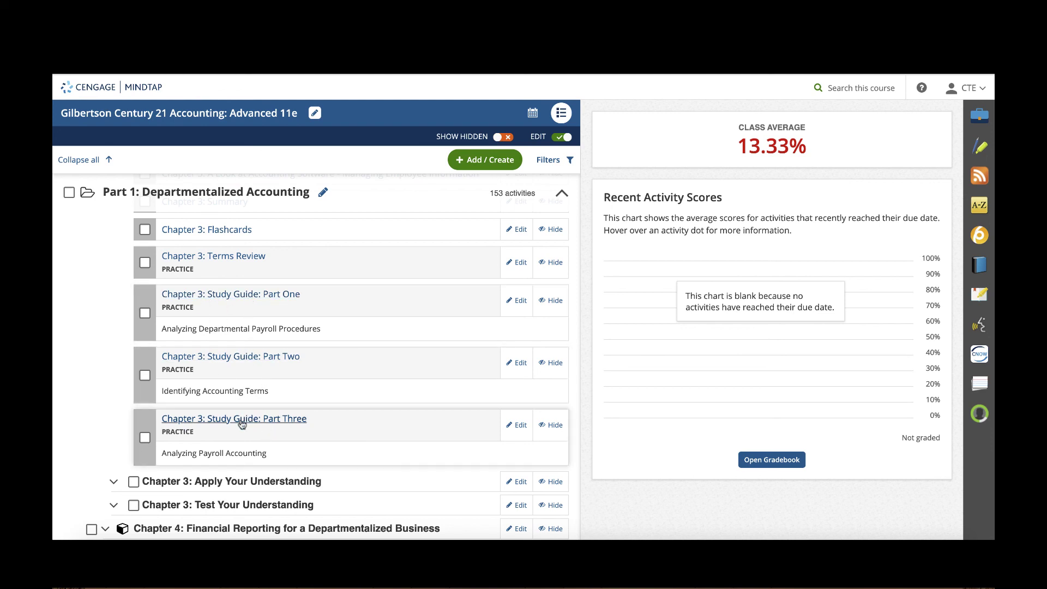
- Turn off course editing and collapse the Chapter 3: Study Hall folder
click(565, 136)
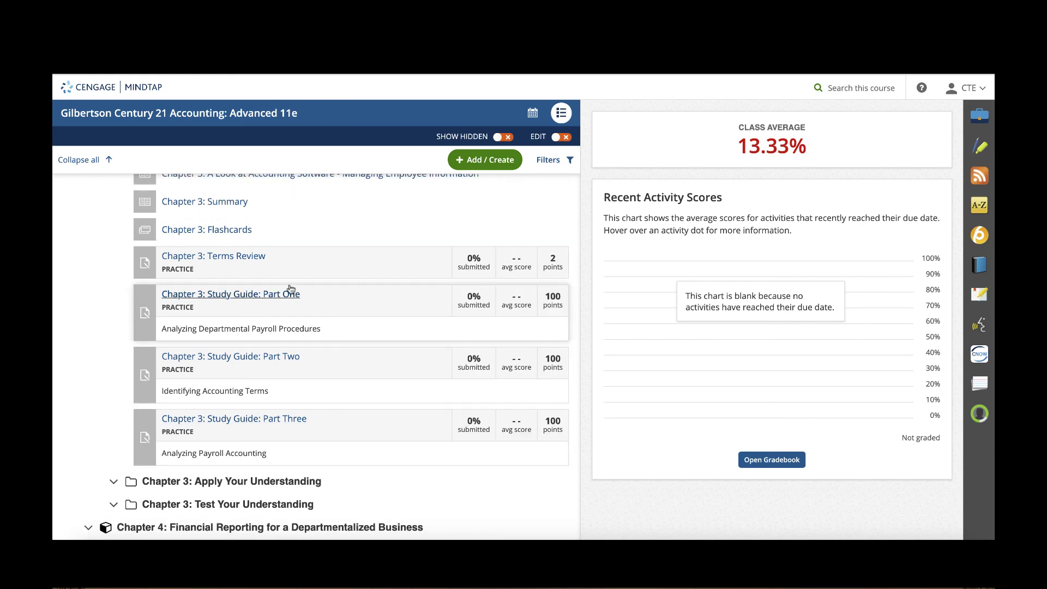
scroll(321, 422, down, 1)
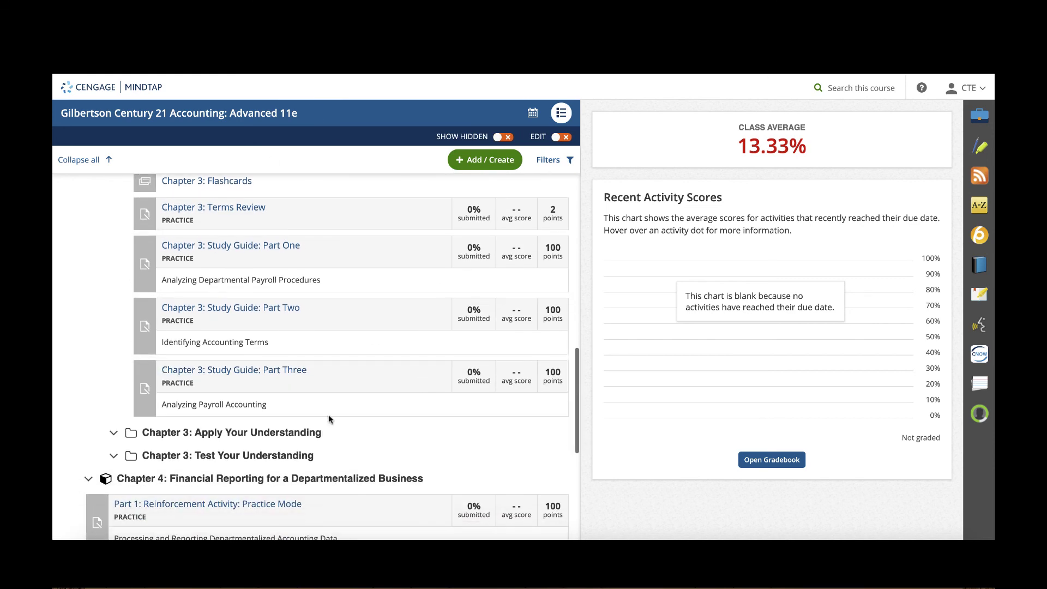
scroll(329, 414, up, 5)
click(114, 333)
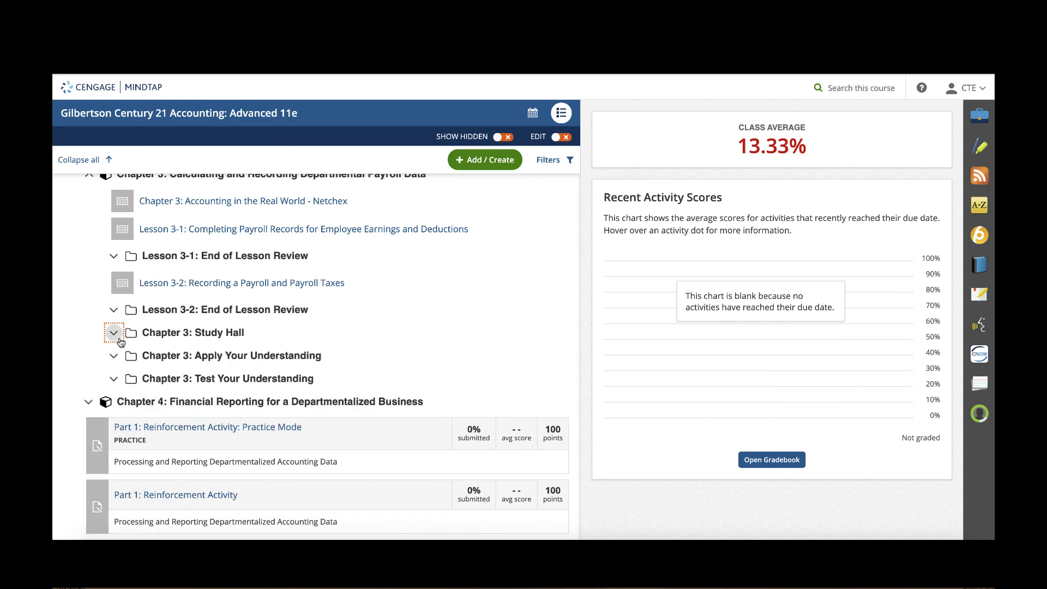
- Expand Chapter 3: Apply Your Understanding and look through its practice and graded problems
click(115, 354)
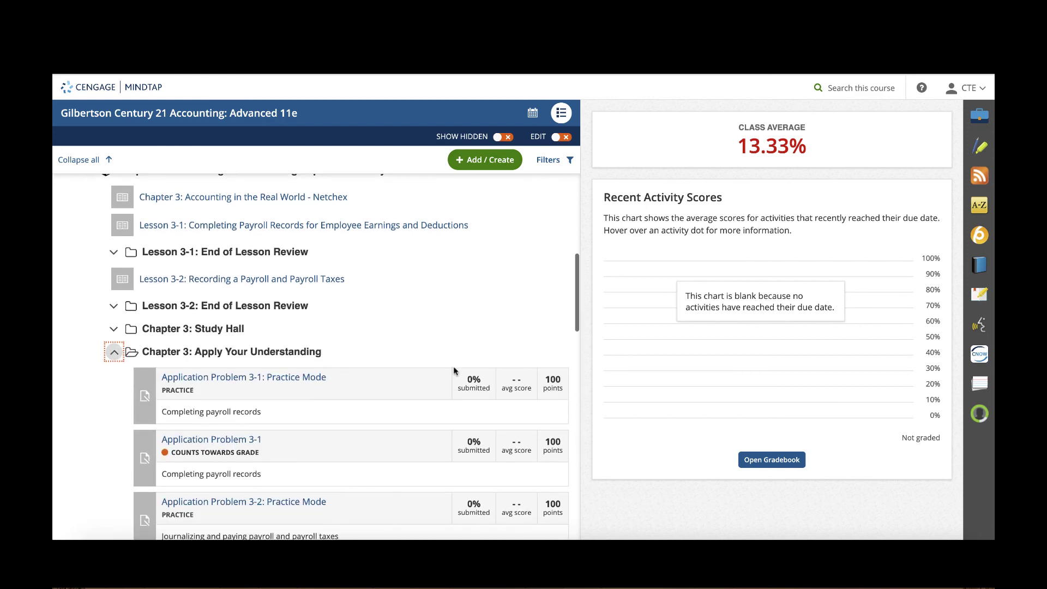
scroll(445, 379, down, 3)
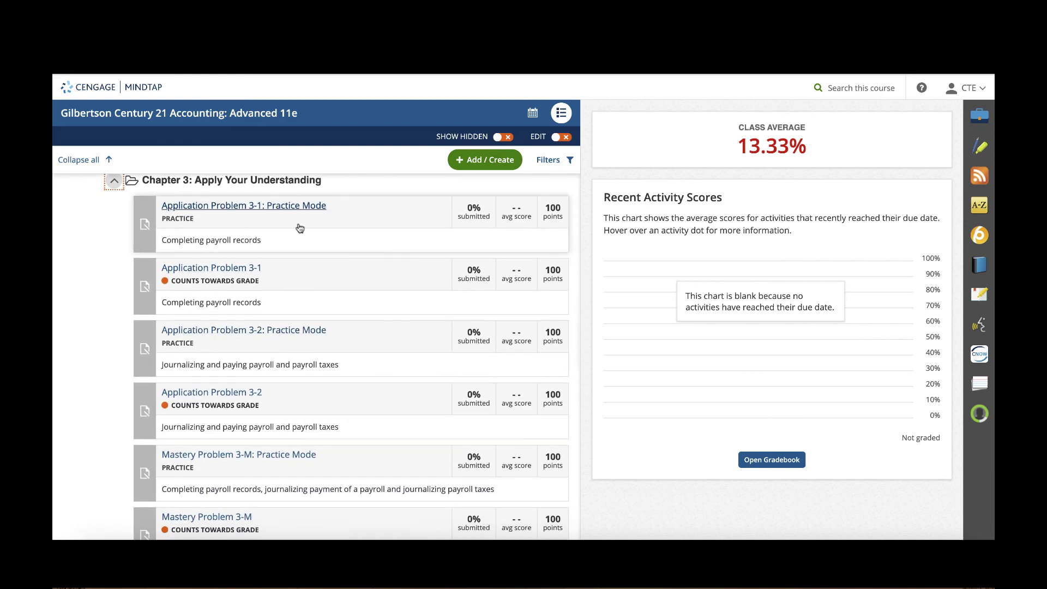
scroll(335, 461, down, 4)
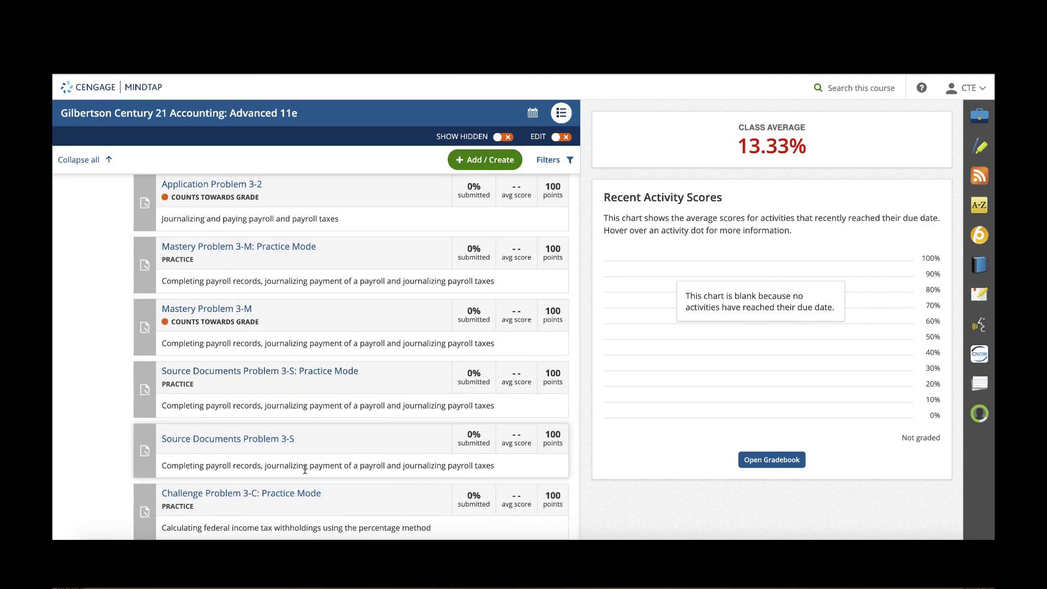
scroll(303, 463, down, 3)
scroll(312, 458, up, 5)
scroll(312, 458, up, 3)
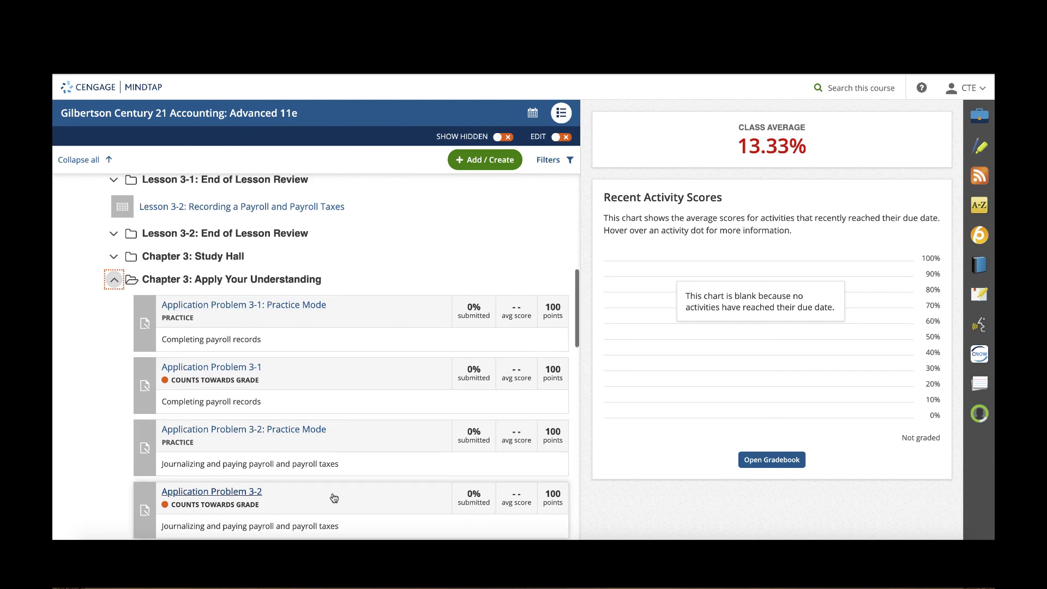
- Open the Chapter 3: Homework Dropbox, review the features accepted for homework uploads and return to the course outline
scroll(332, 491, down, 1)
scroll(343, 490, up, 1)
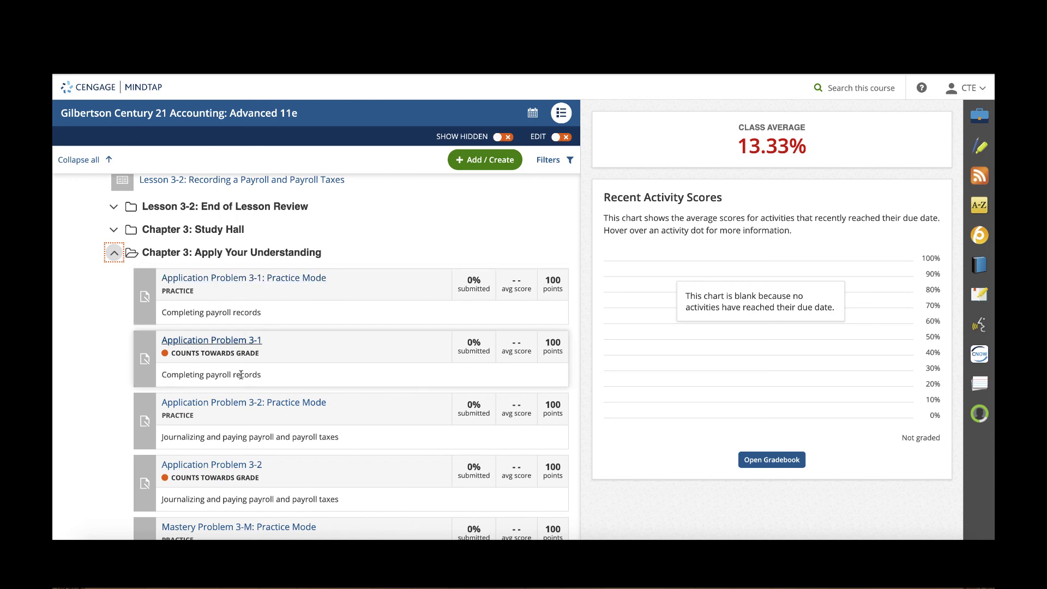
scroll(258, 376, down, 3)
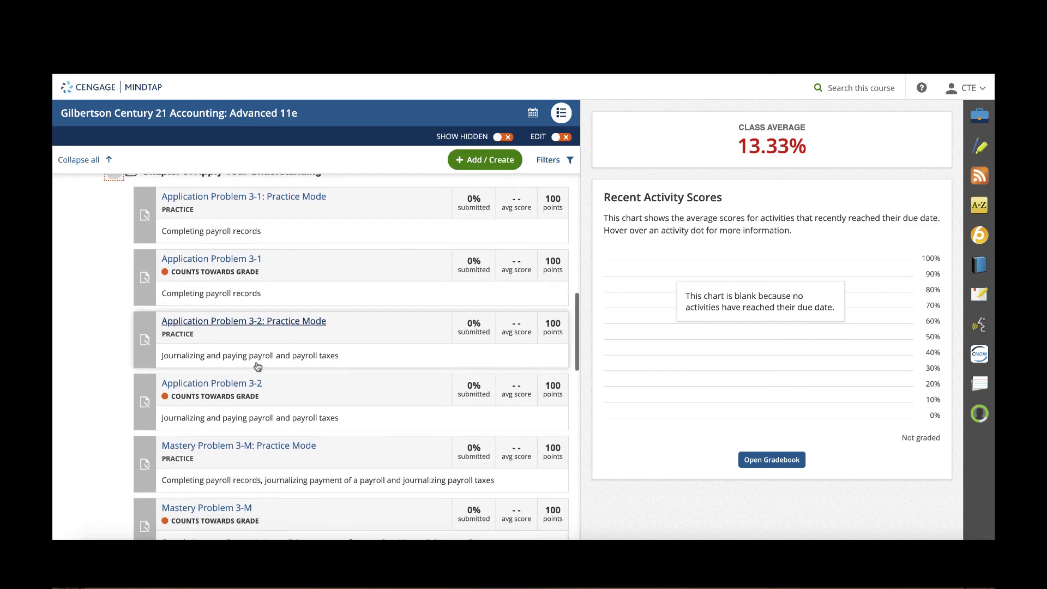
scroll(244, 424, down, 10)
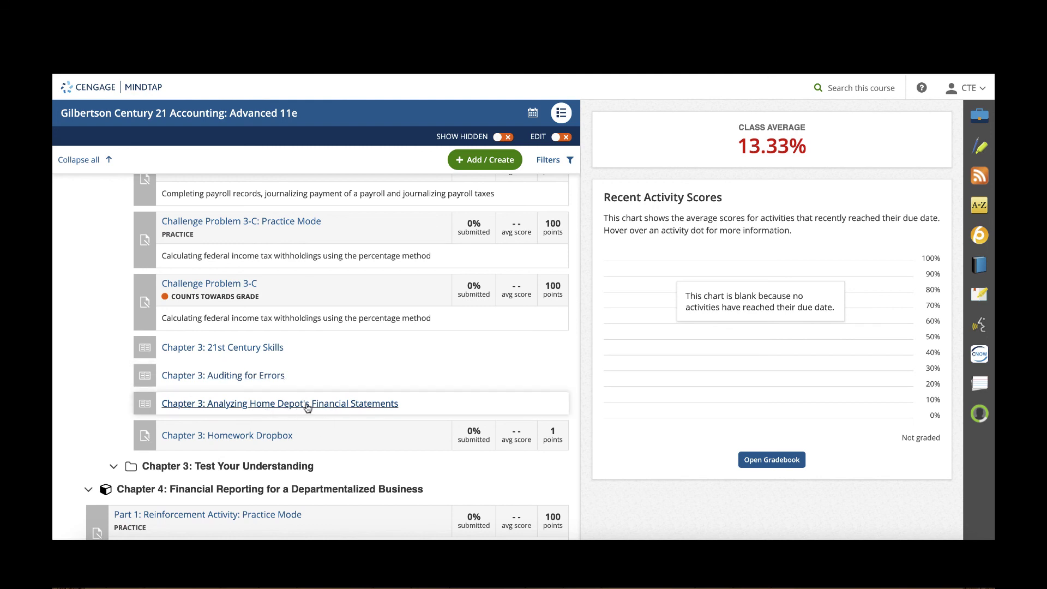
scroll(325, 402, down, 2)
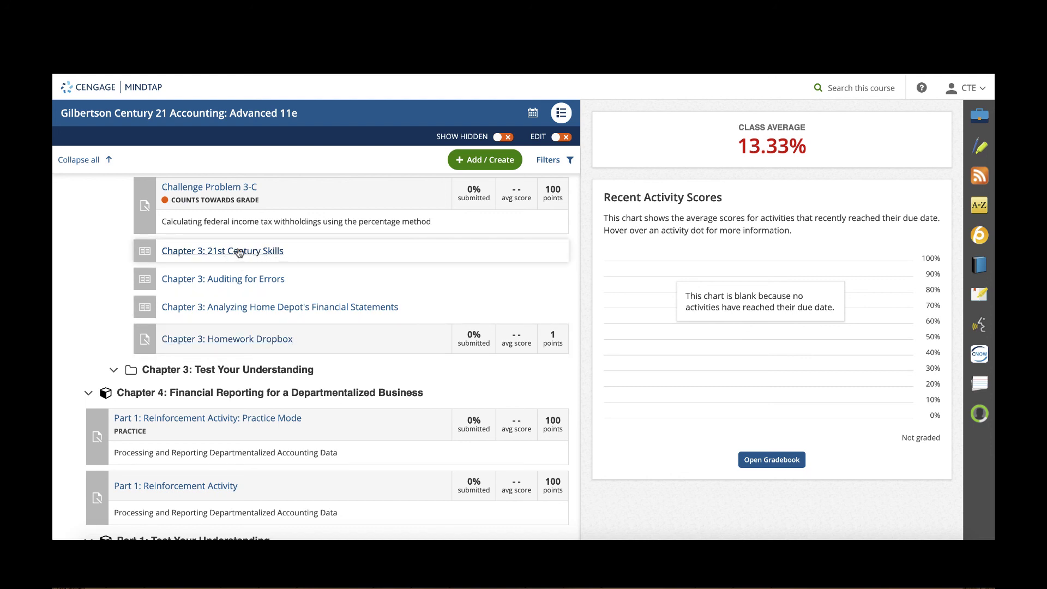
click(245, 340)
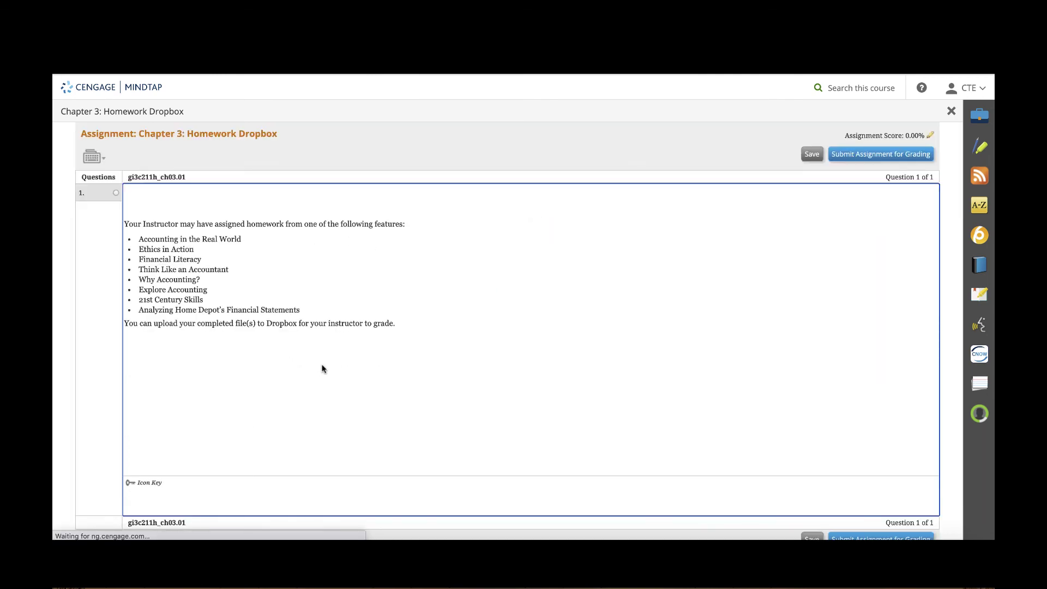
drag(139, 239, 314, 319)
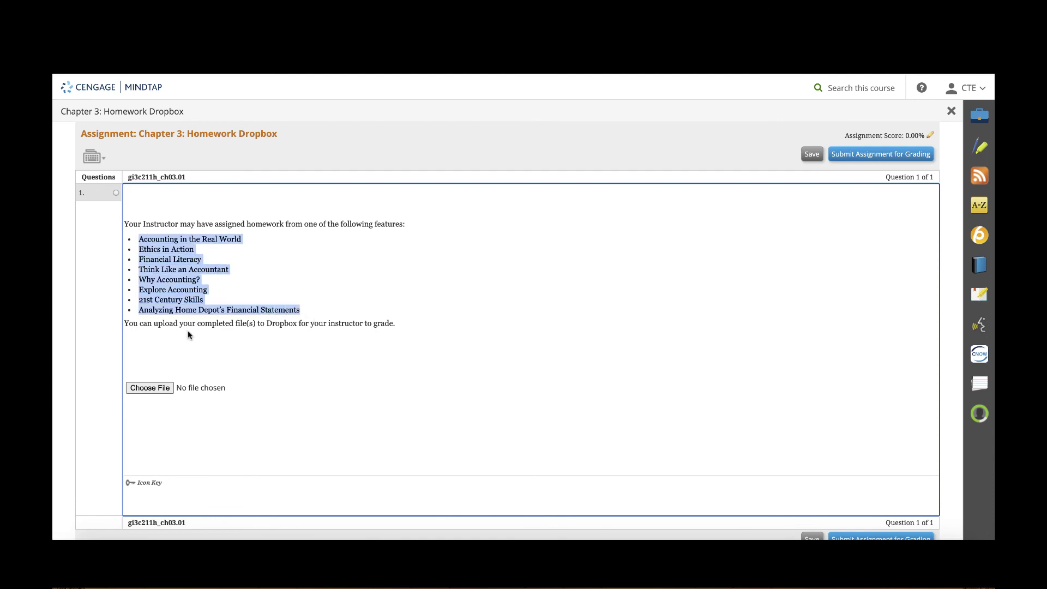
scroll(208, 339, down, 1)
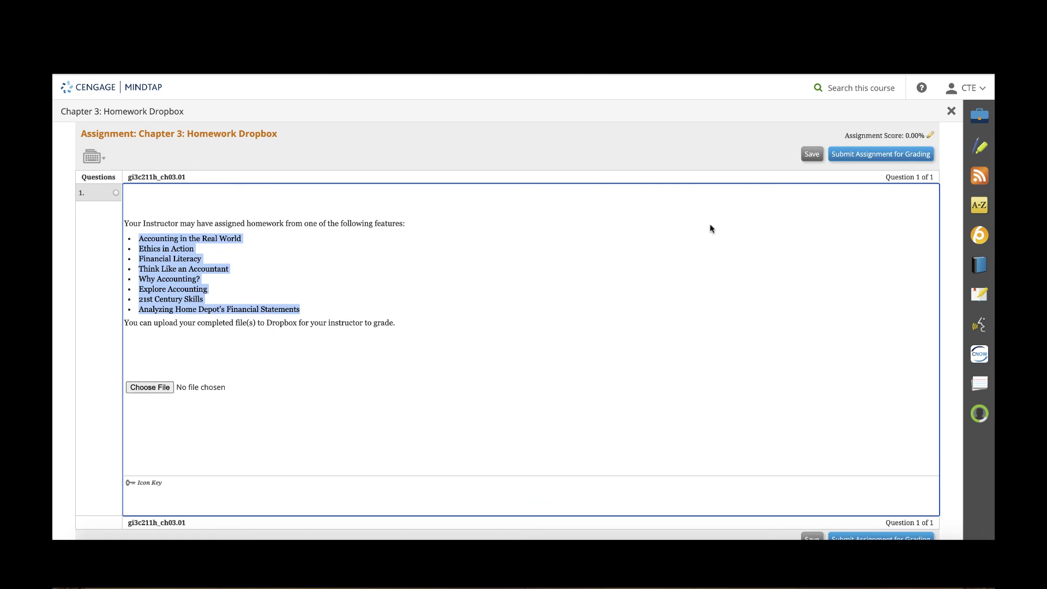
click(952, 112)
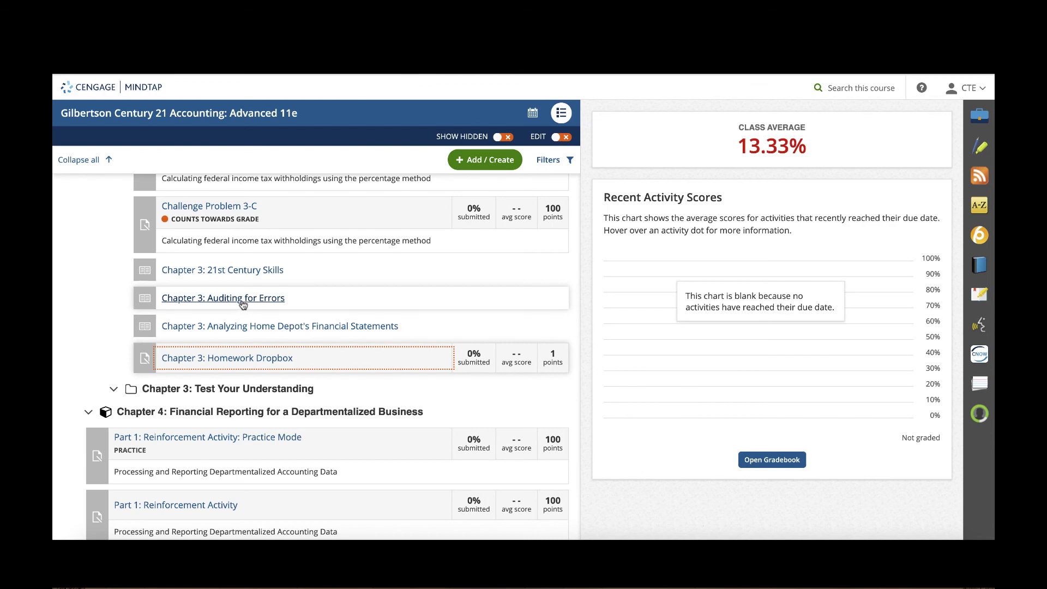
scroll(156, 332, up, 15)
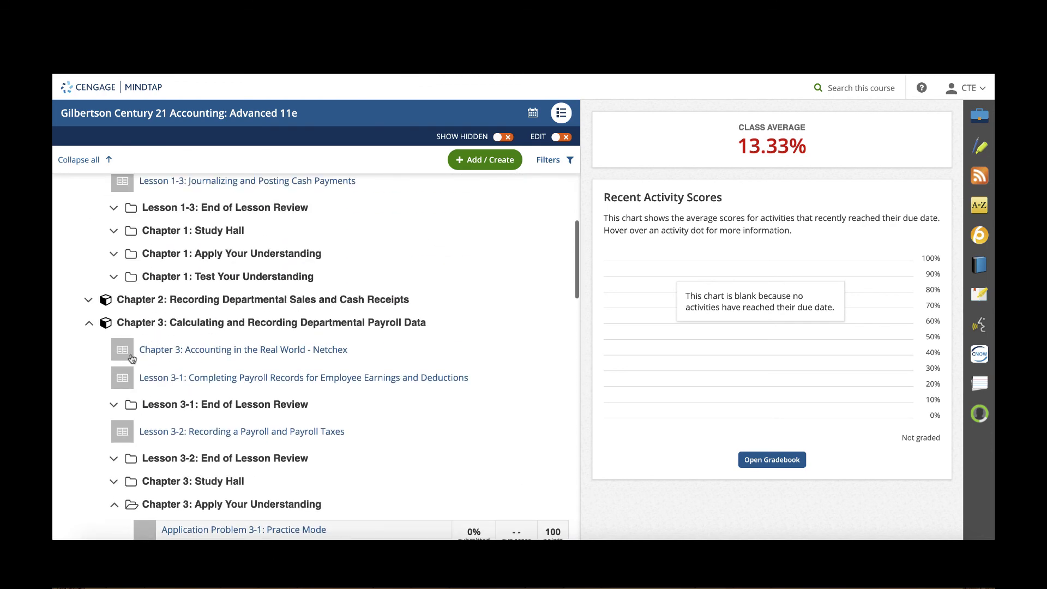
click(88, 322)
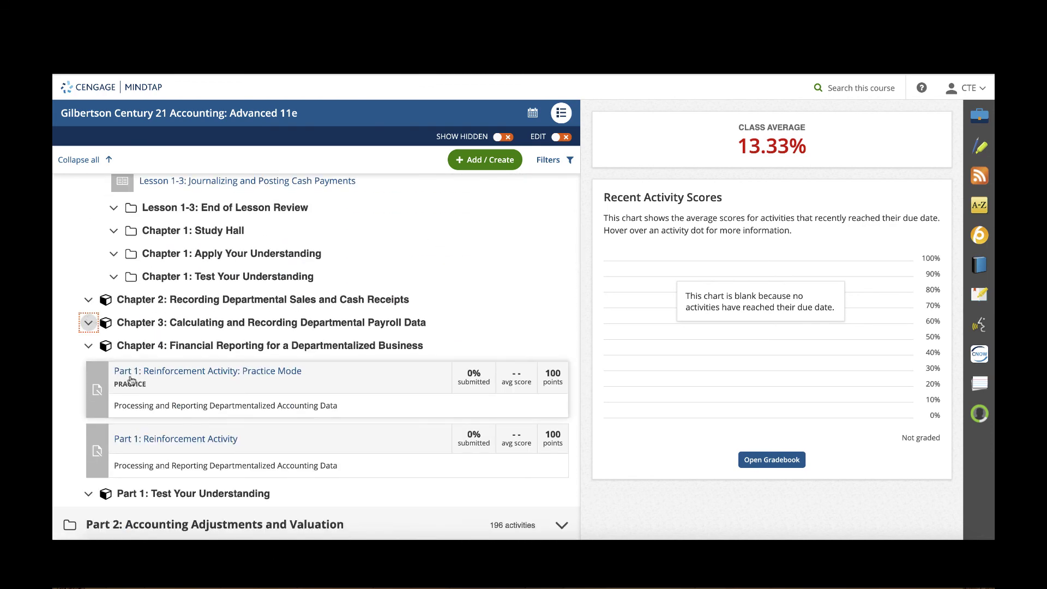
click(89, 323)
- Expand Chapter 3: Test Your Understanding to view its Test A and Test B, and collapse the folder again
scroll(195, 457, down, 15)
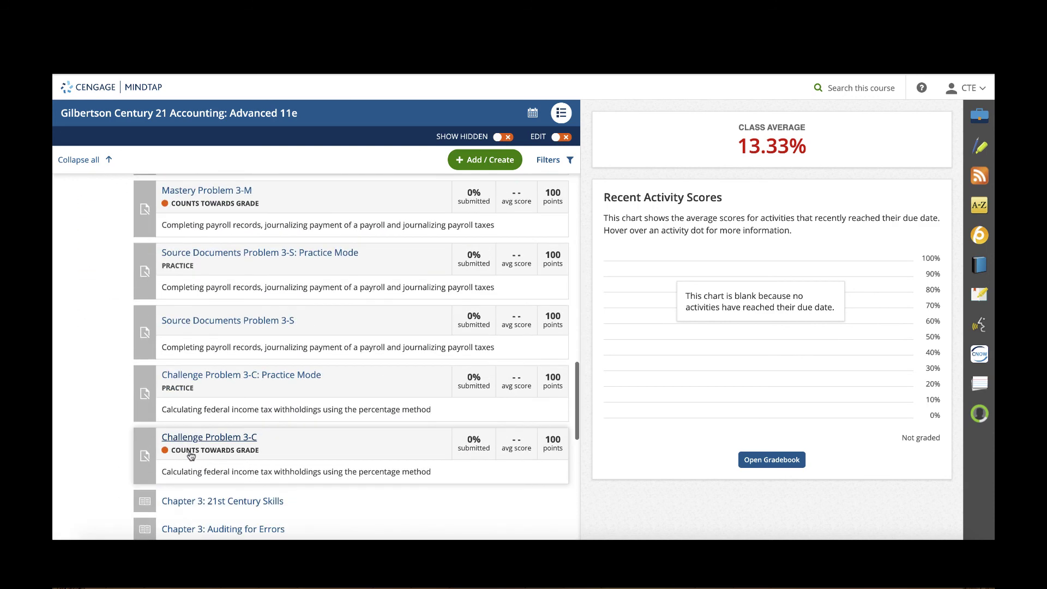
scroll(182, 456, down, 2)
click(114, 283)
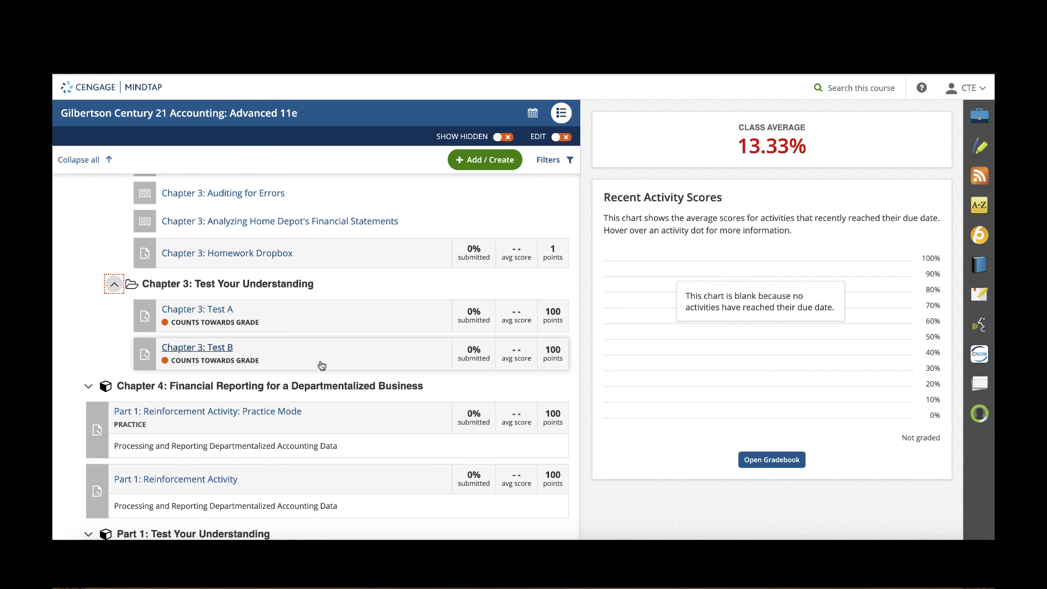
click(114, 284)
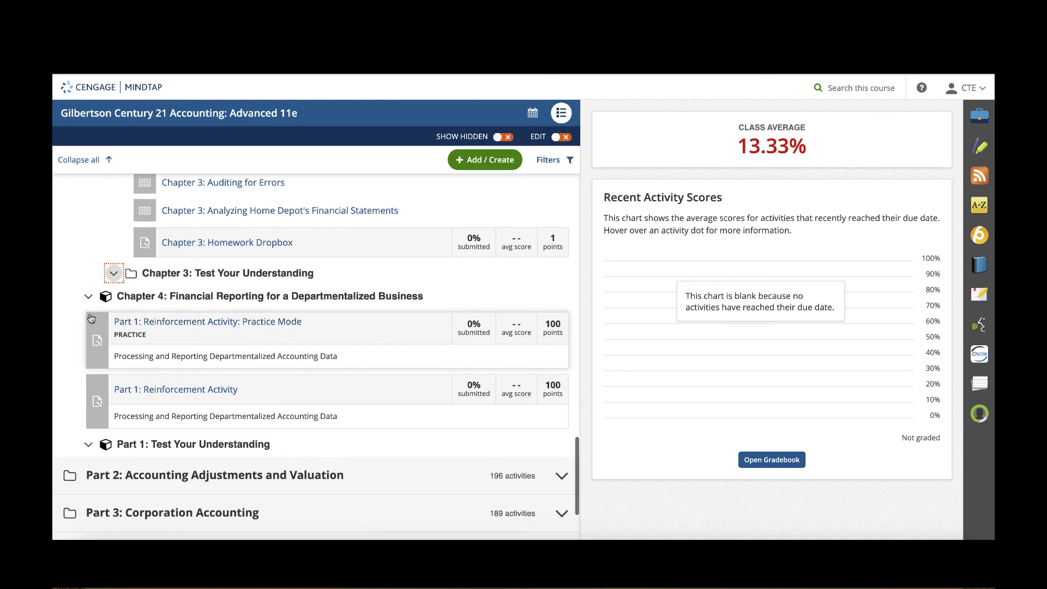
- Expand Chapter 4: Financial Reporting for a Departmentalized Business and reopen the Chapter 3: Test Your Understanding folder
click(88, 297)
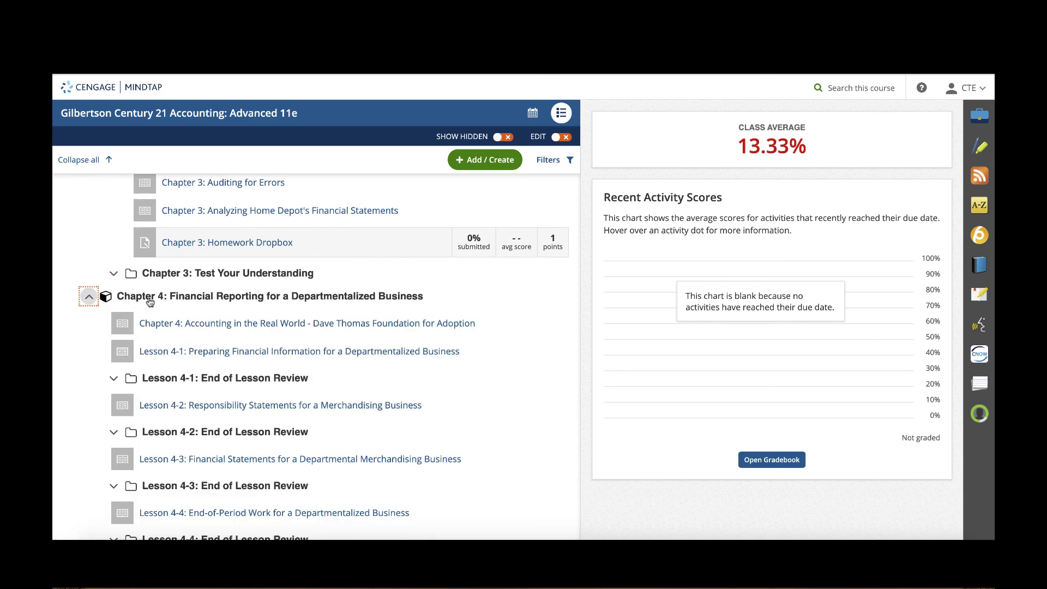
scroll(149, 303, up, 2)
click(114, 360)
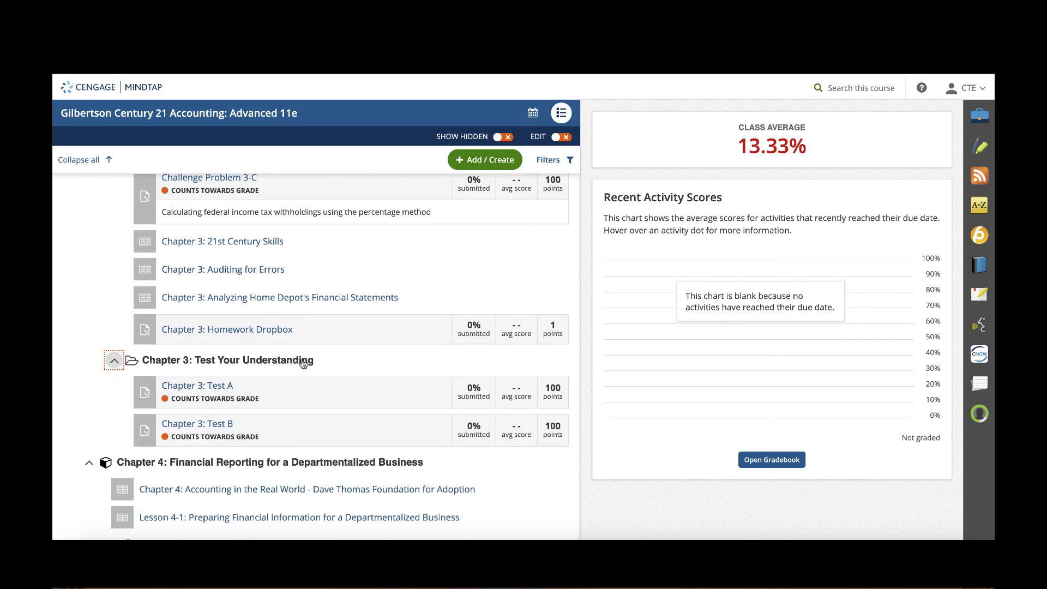
scroll(346, 338, up, 5)
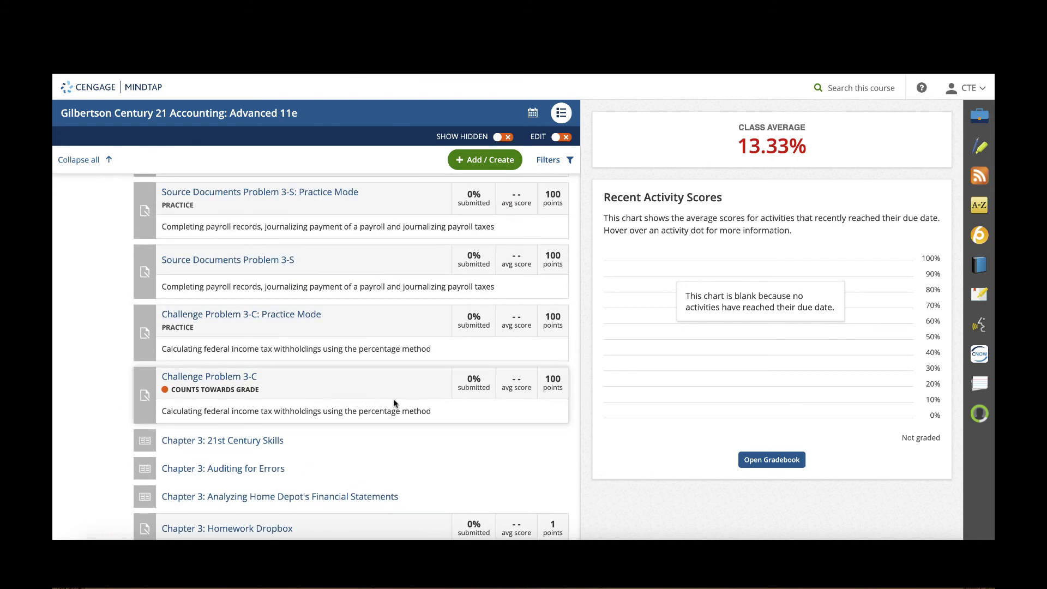
scroll(382, 401, down, 1)
scroll(394, 403, down, 3)
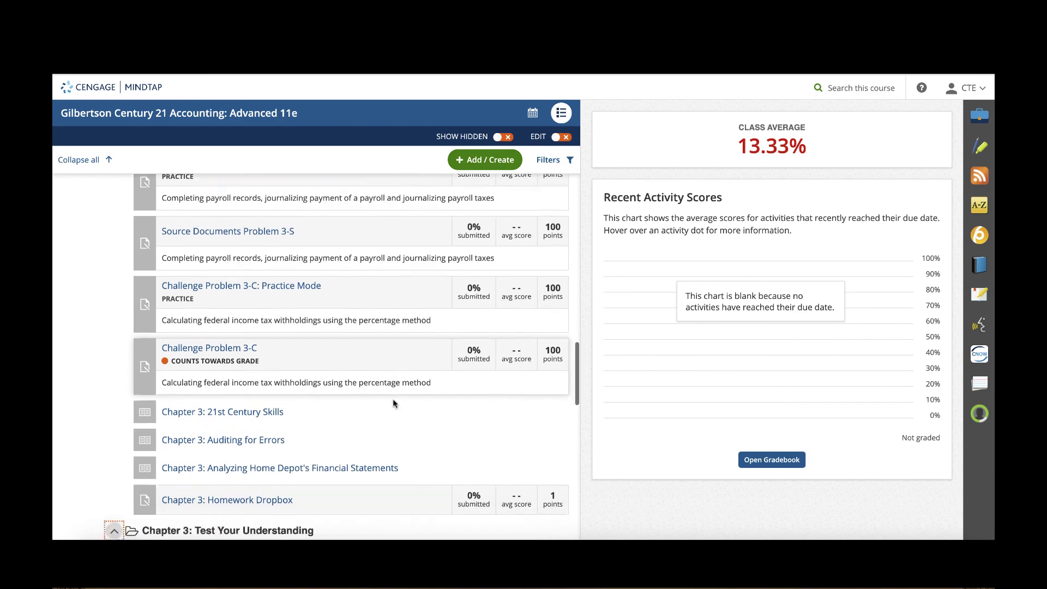
- Collapse the Chapter 3: Apply Your Understanding and Chapter 3: Test Your Understanding folders
scroll(269, 327, up, 15)
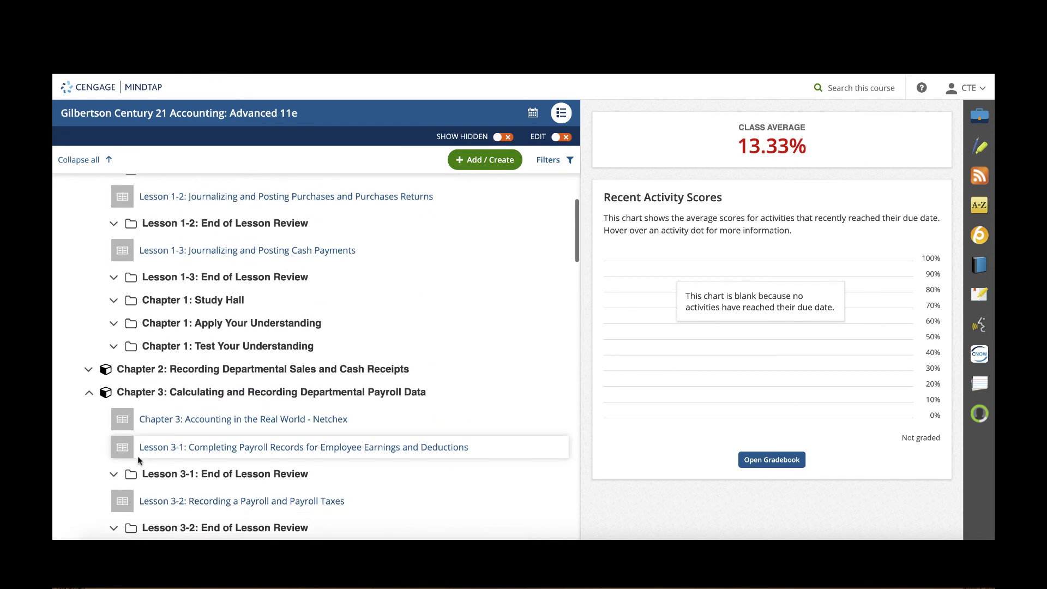
scroll(142, 437, down, 3)
click(115, 432)
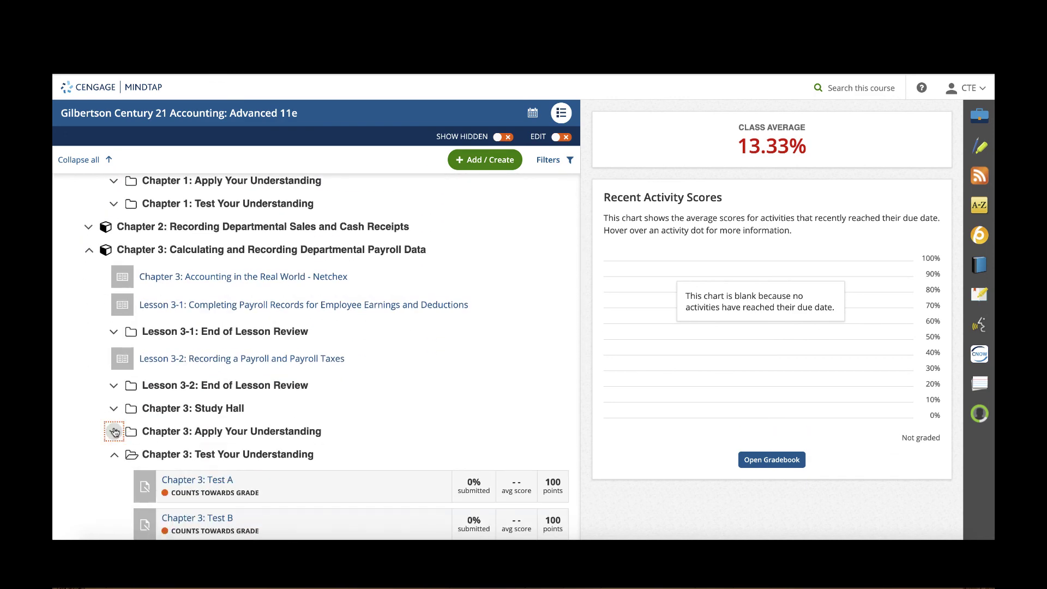
key(Tab)
key(Return)
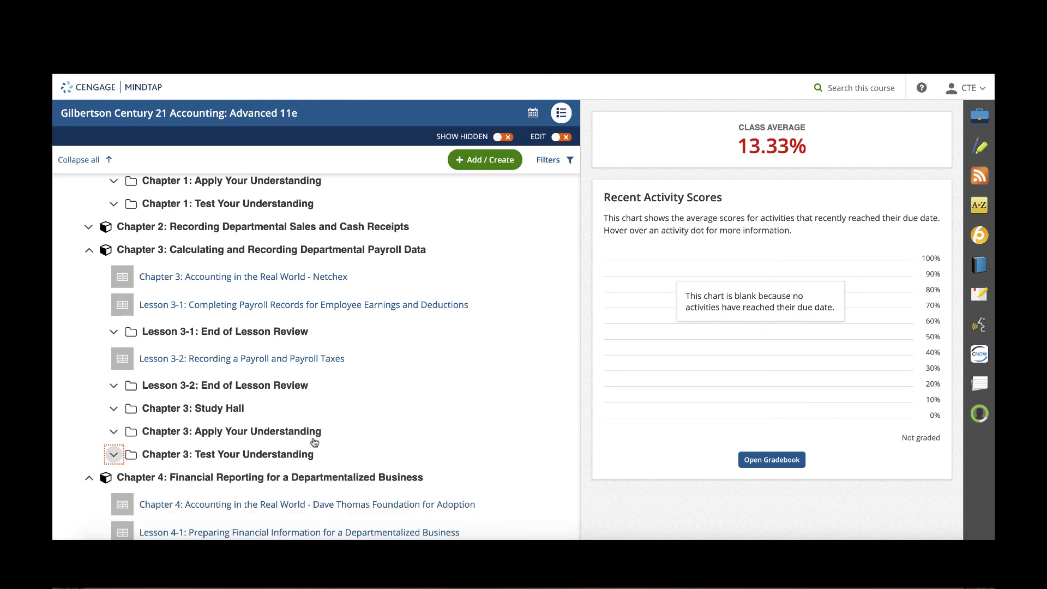
- Collapse Chapters 3, 1 and 4 in the Part 1: Departmentalized Accounting outline
click(89, 250)
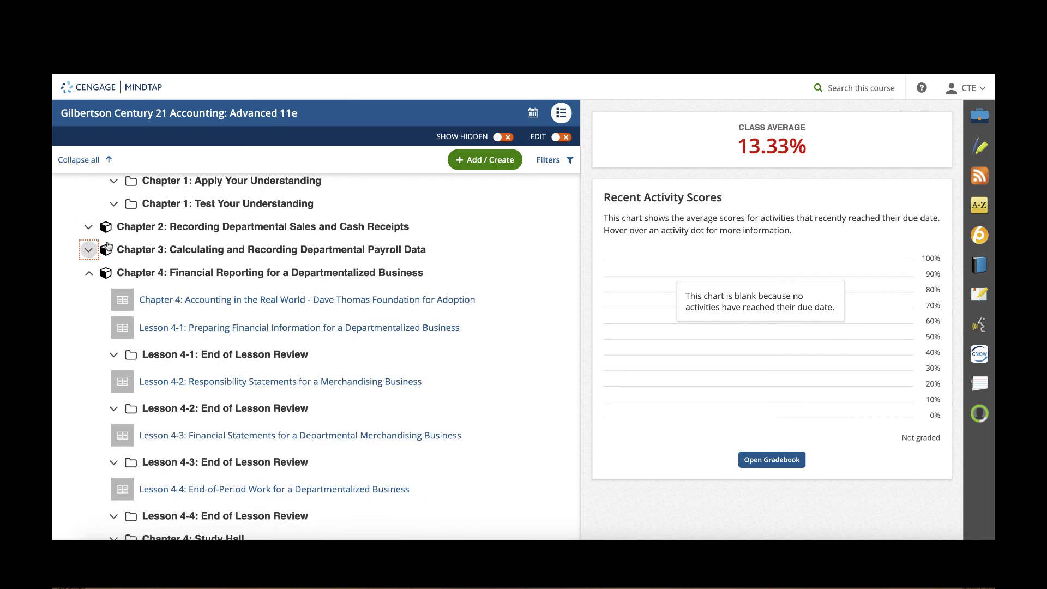
scroll(89, 251, up, 5)
click(88, 256)
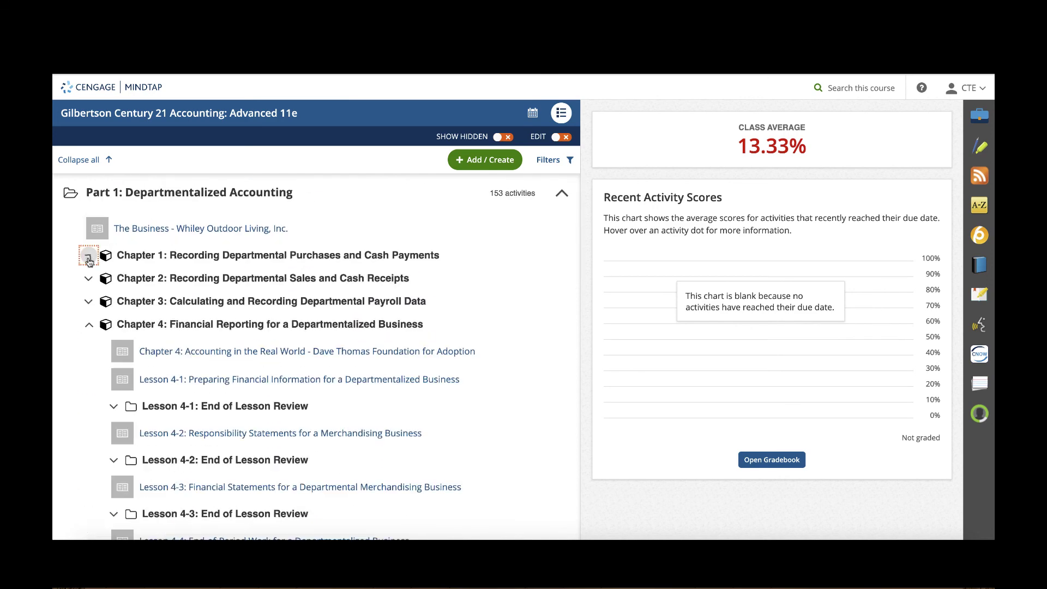
click(89, 325)
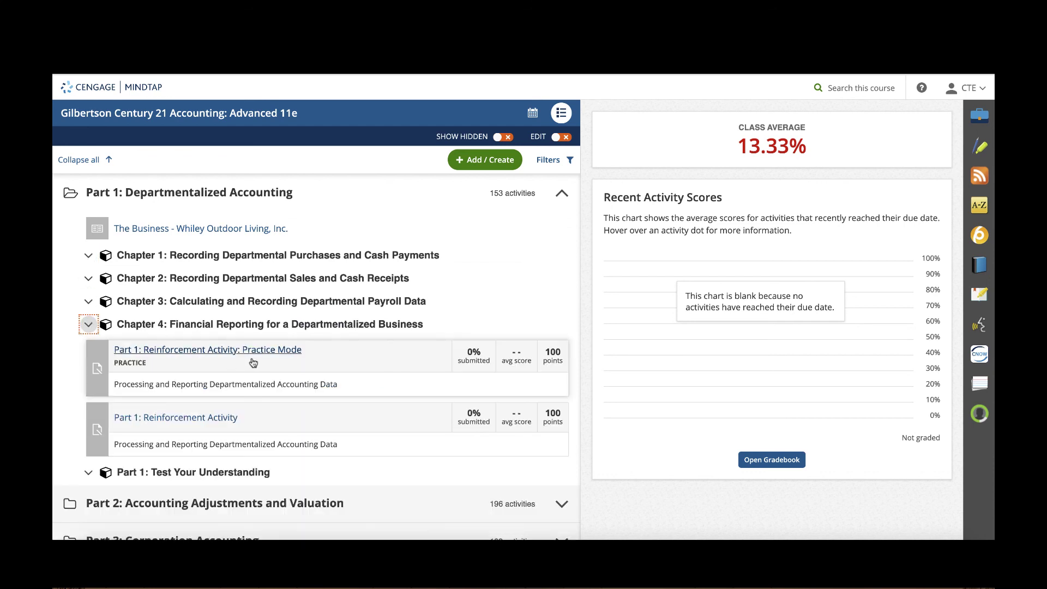
- Start the graded Part 1: Reinforcement Activity and enter 65 as the credit balance in the Cash ledger row below day 2
click(223, 419)
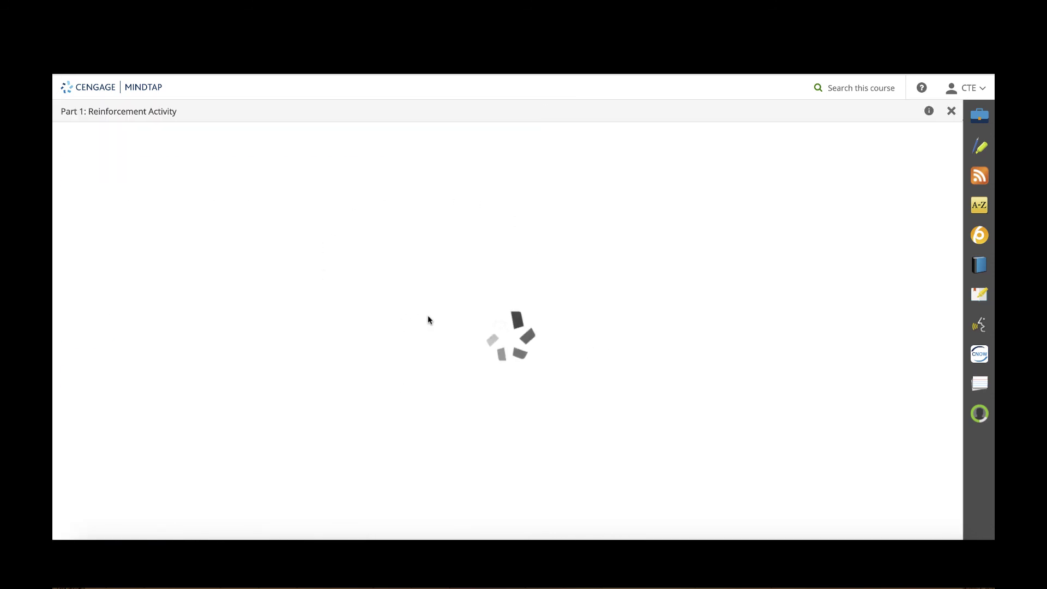
click(107, 384)
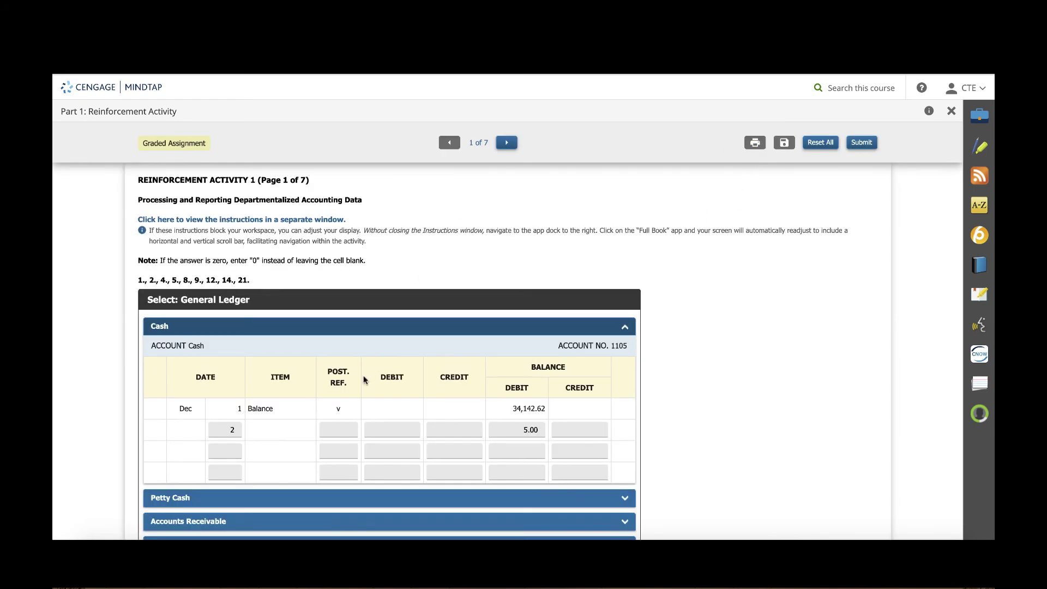
click(339, 430)
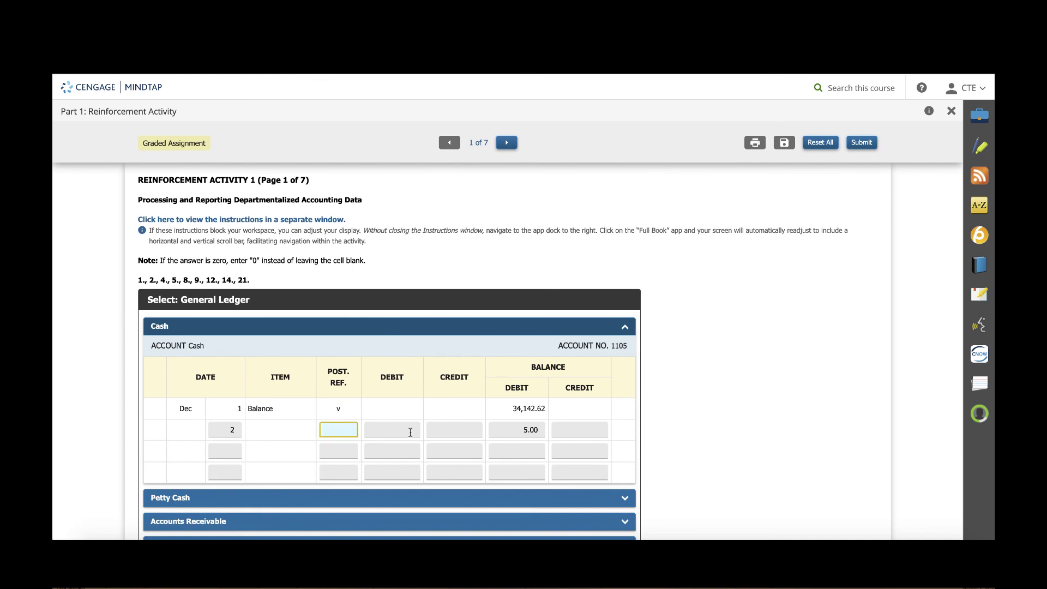
click(583, 449)
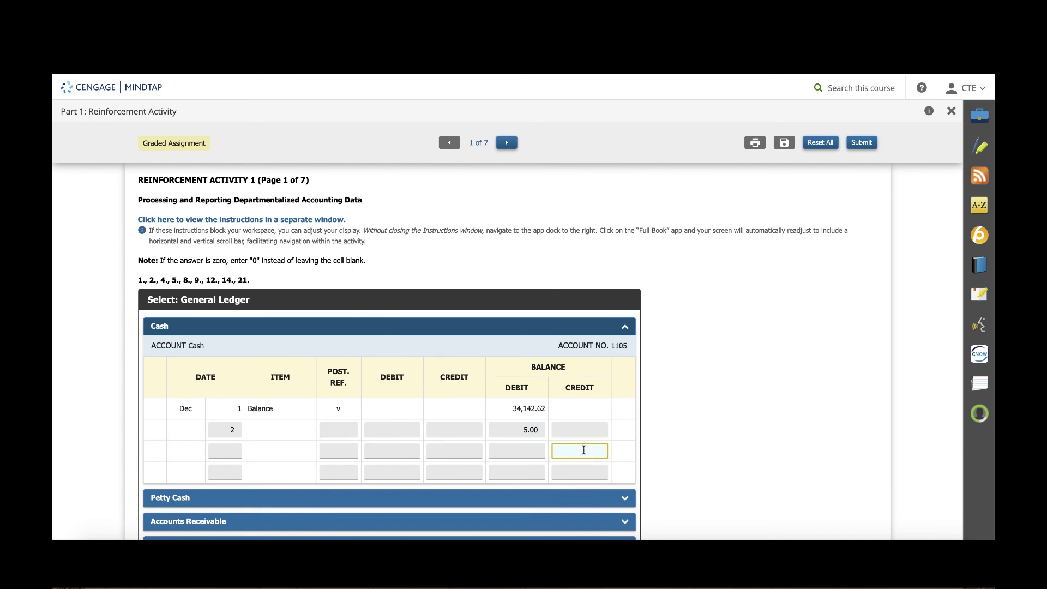
text(65)
click(665, 440)
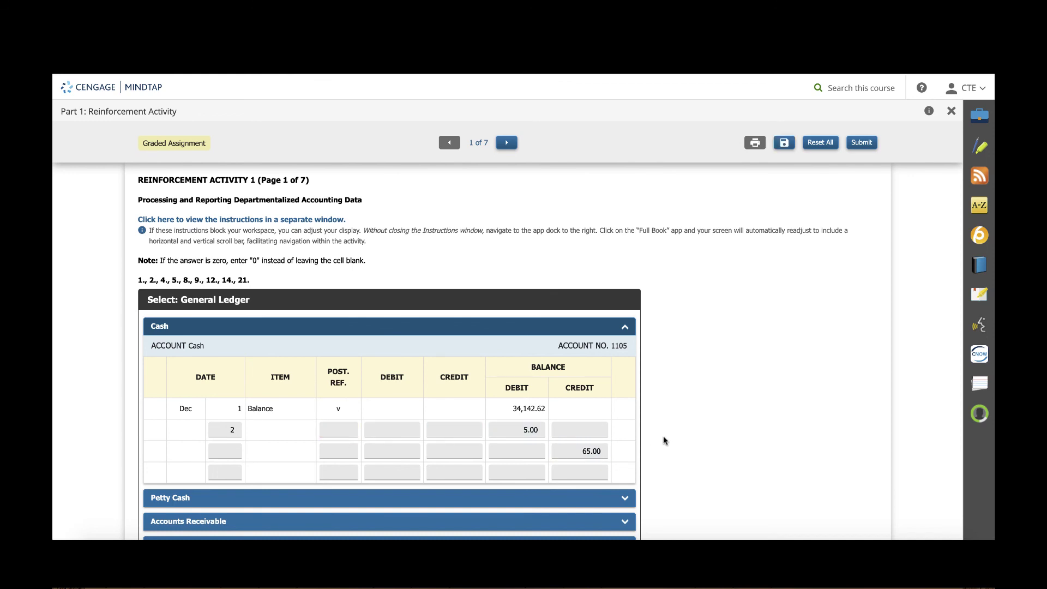
- Save the Part 1: Reinforcement Activity work and submit it to view the summary report
click(784, 144)
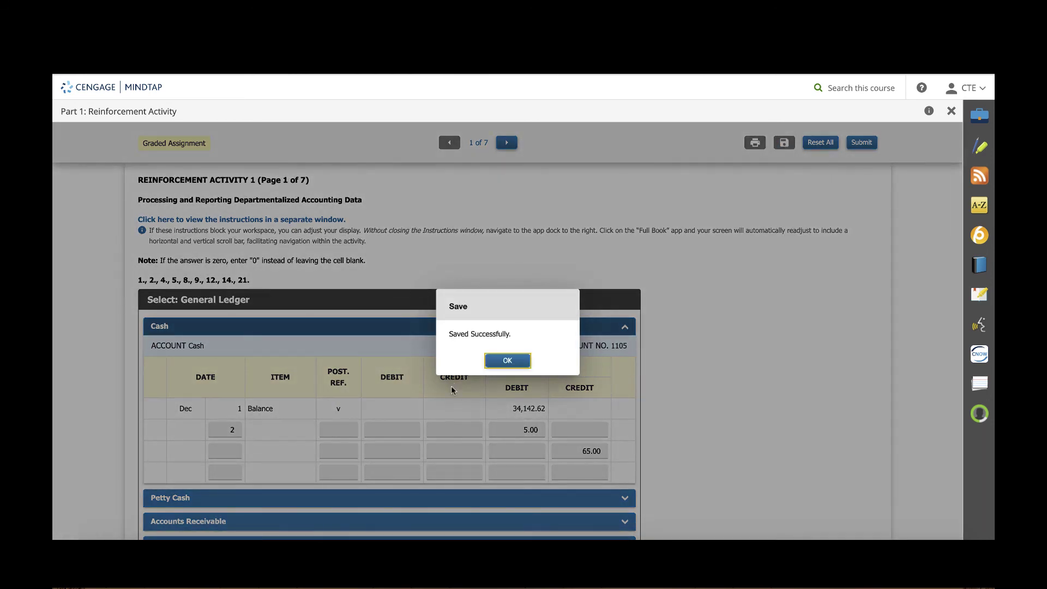
click(507, 361)
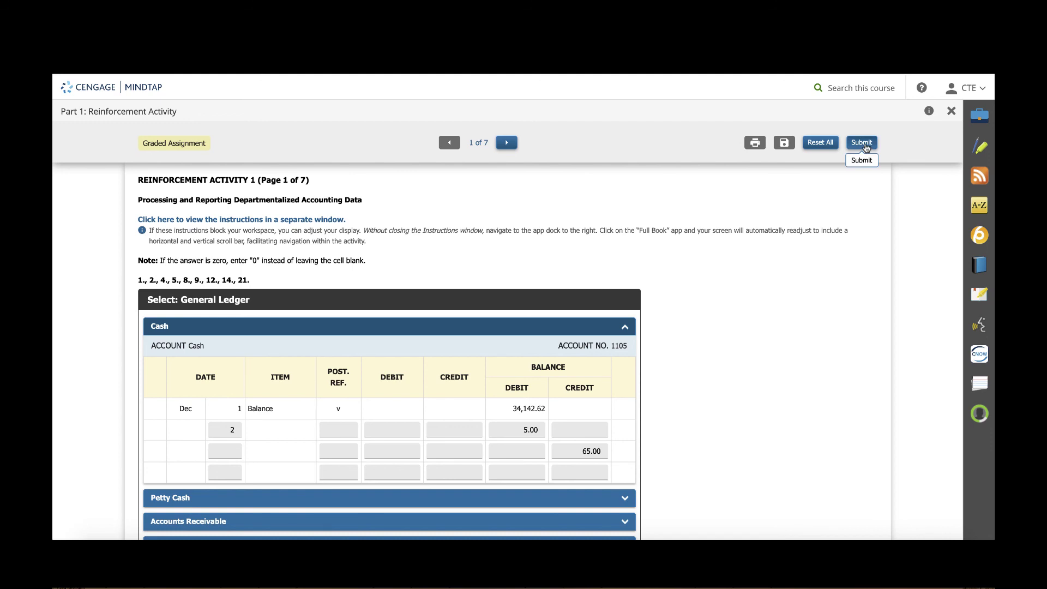
click(863, 143)
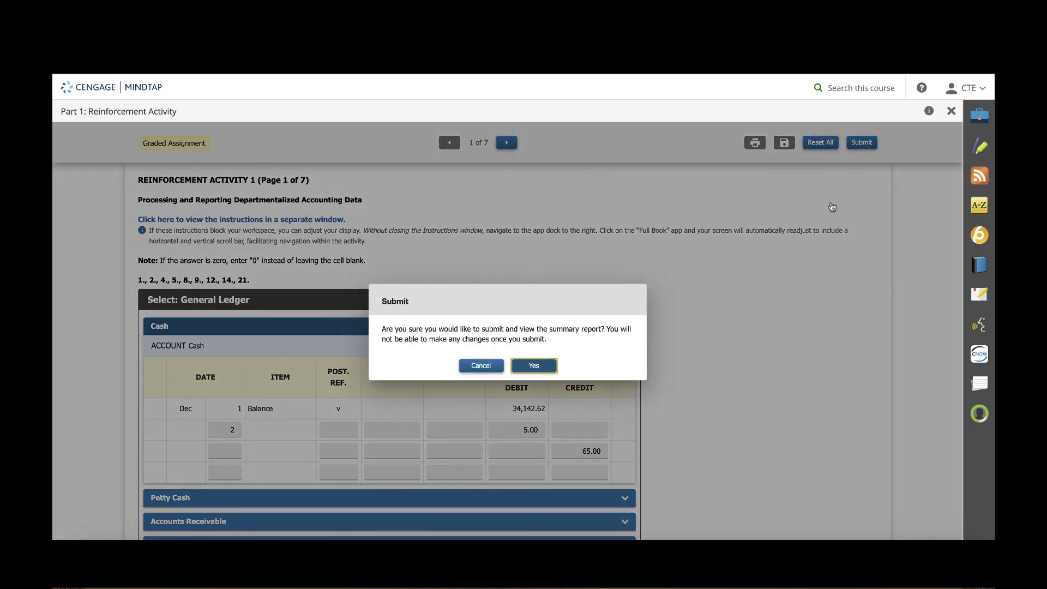
key(Return)
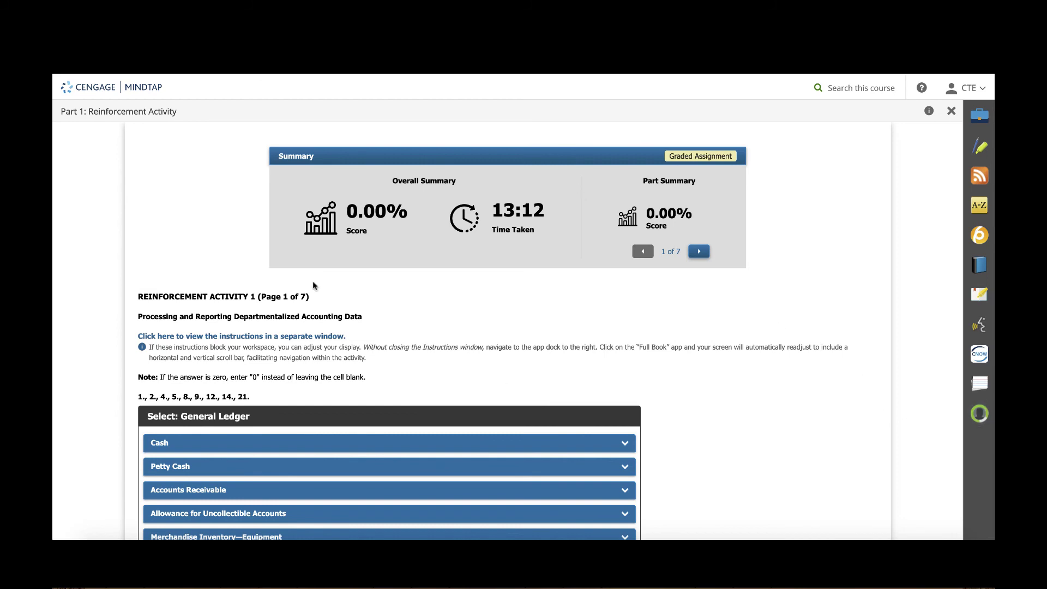
- Close the summary report and restart the Part 1: Reinforcement Activity for a second try
click(951, 111)
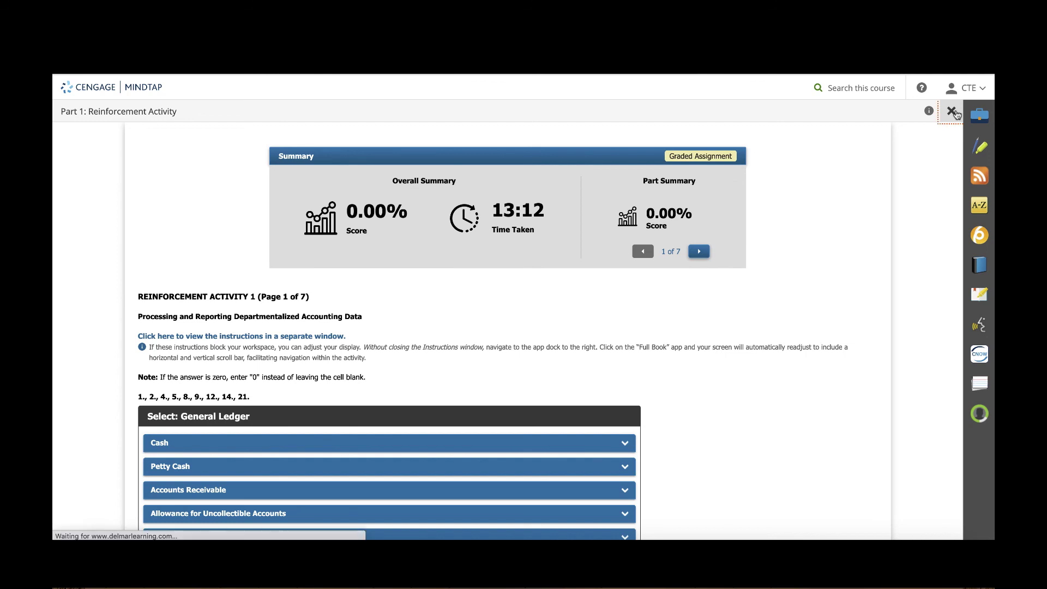
click(166, 275)
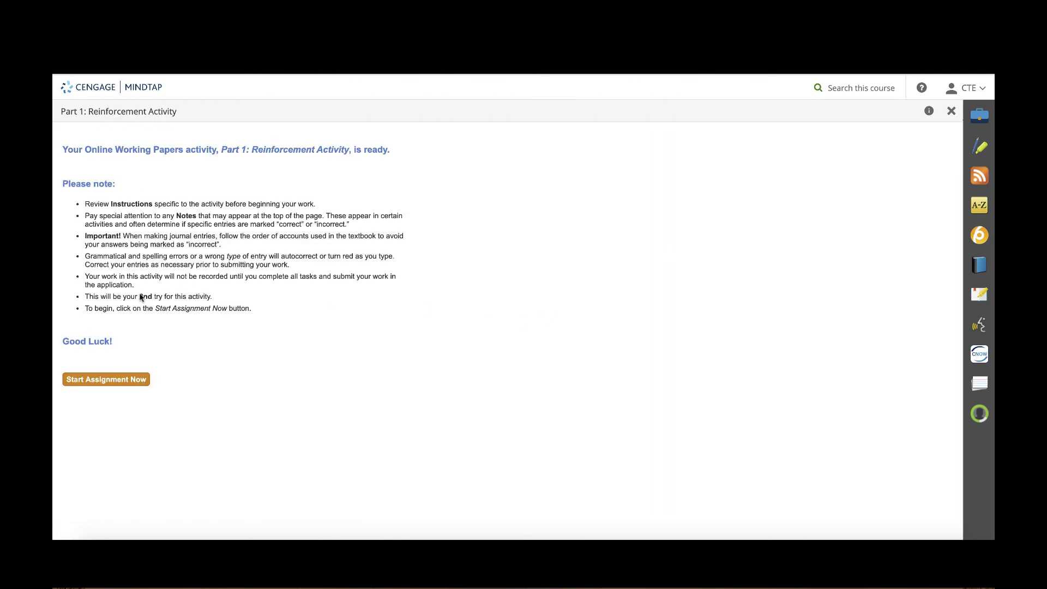
click(125, 381)
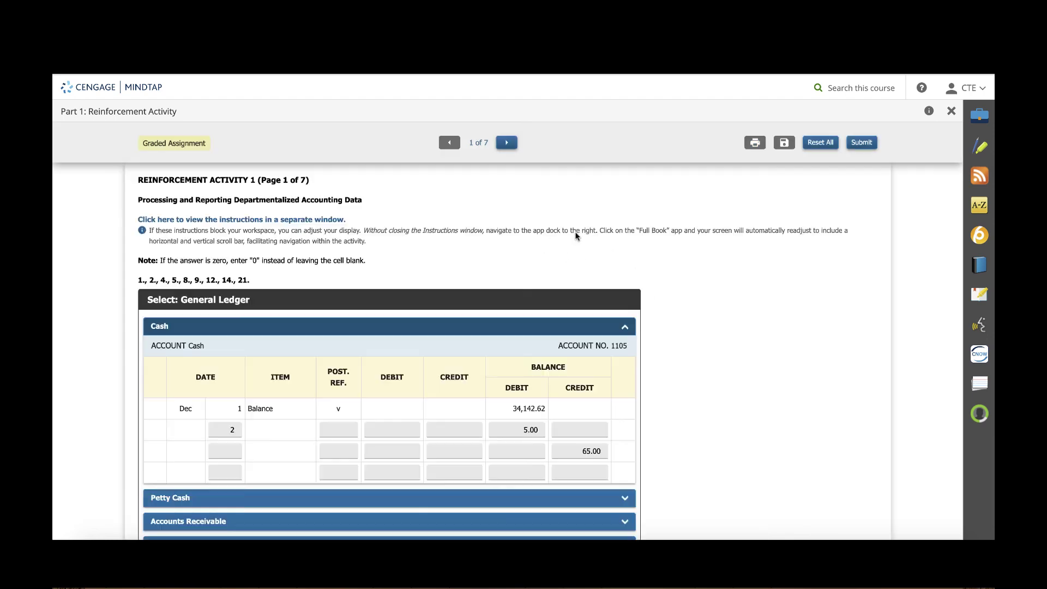
- Examine the Cash ledger entries and the general ledger account list on page 1 of the Part 1: Reinforcement Activity
scroll(623, 298, down, 1)
click(579, 379)
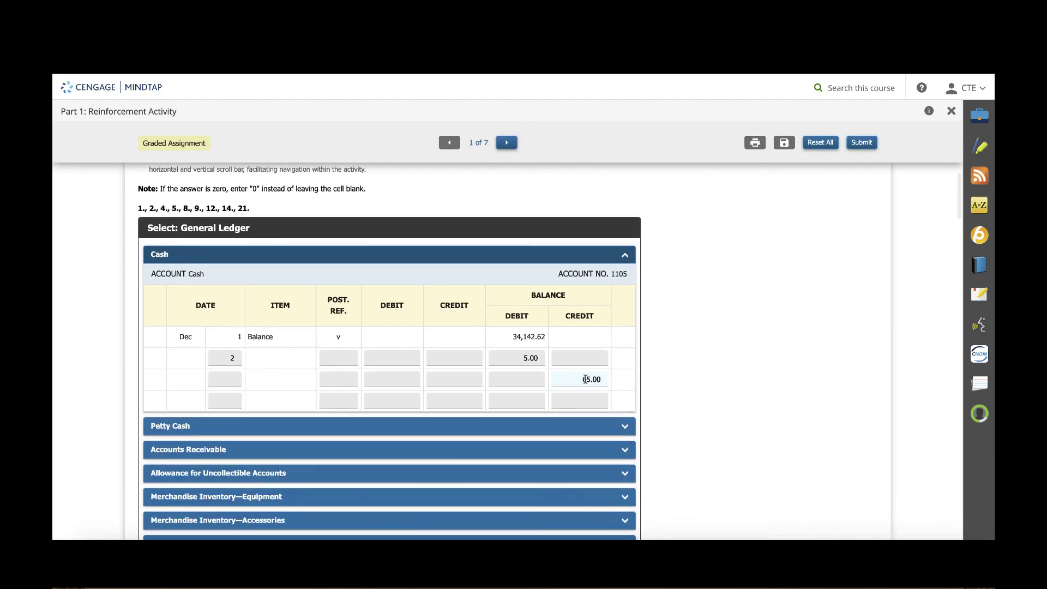
double_click(589, 379)
click(636, 359)
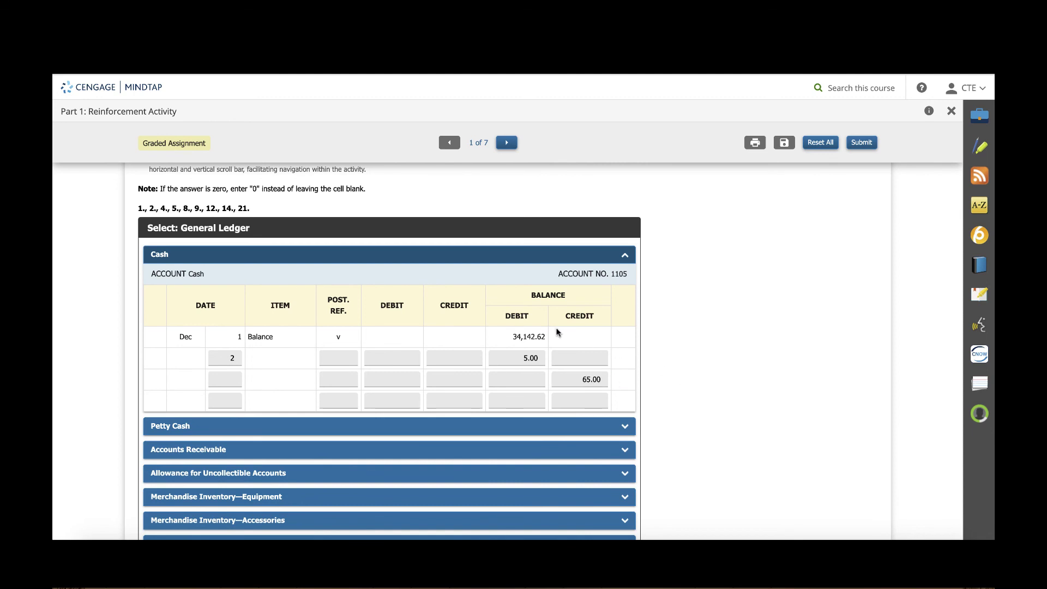
scroll(540, 337, down, 8)
scroll(518, 229, up, 10)
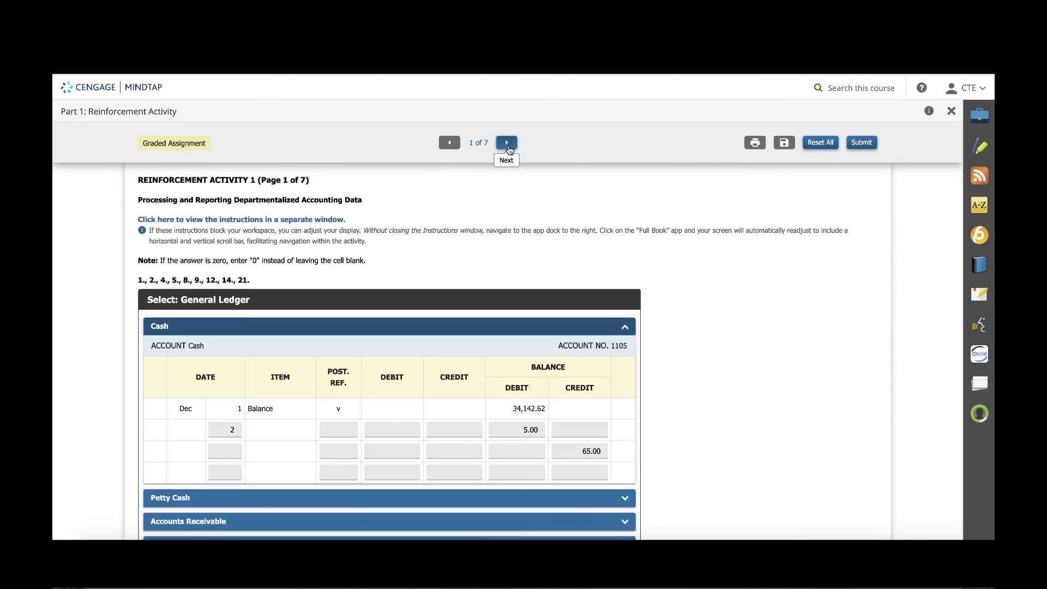
scroll(387, 404, down, 10)
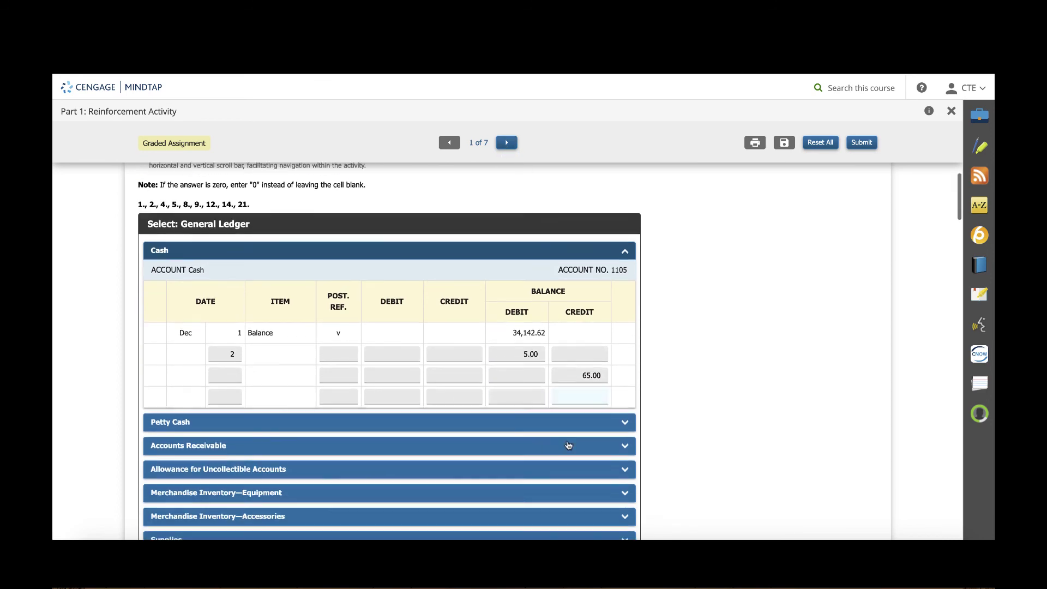
scroll(397, 412, down, 5)
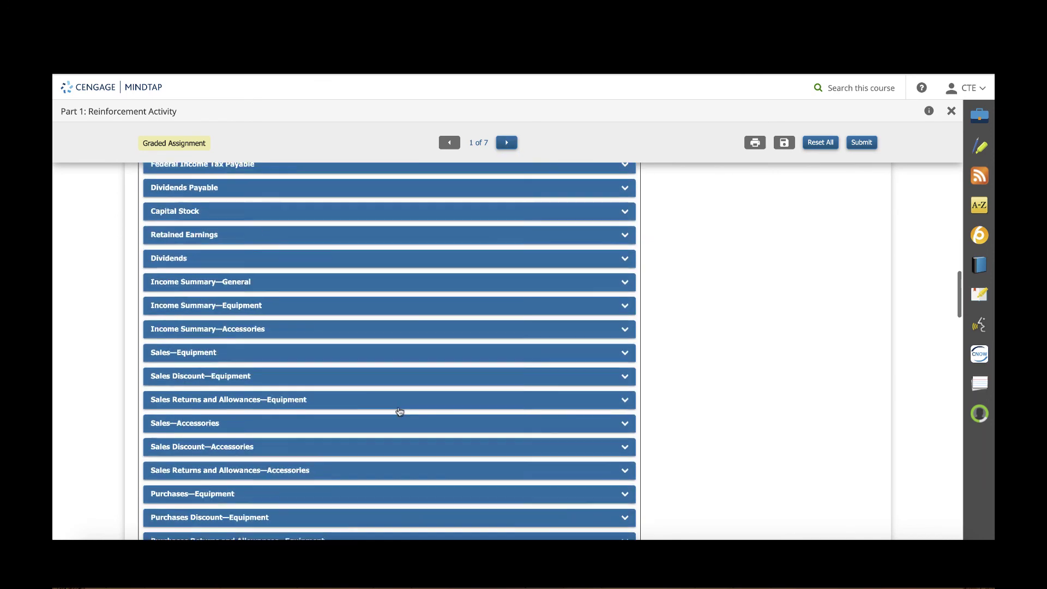
scroll(397, 412, up, 15)
click(569, 452)
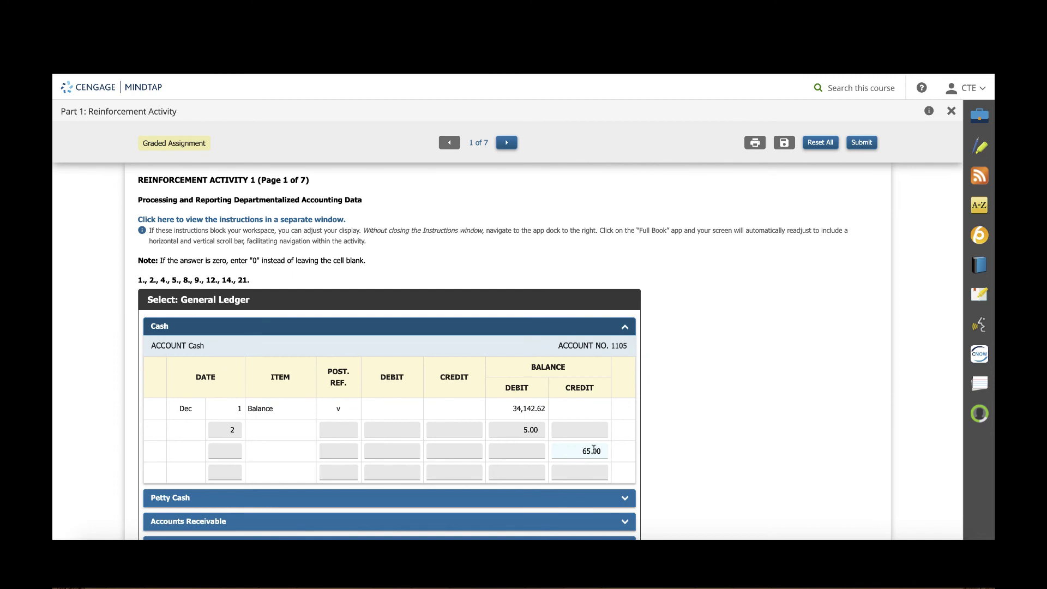
click(581, 418)
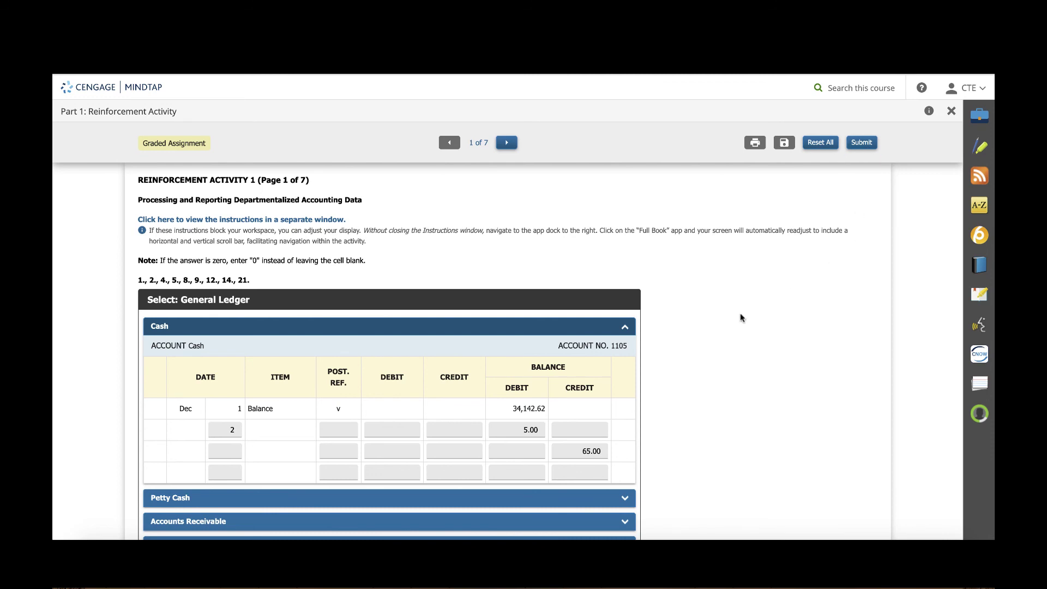
scroll(591, 474, down, 2)
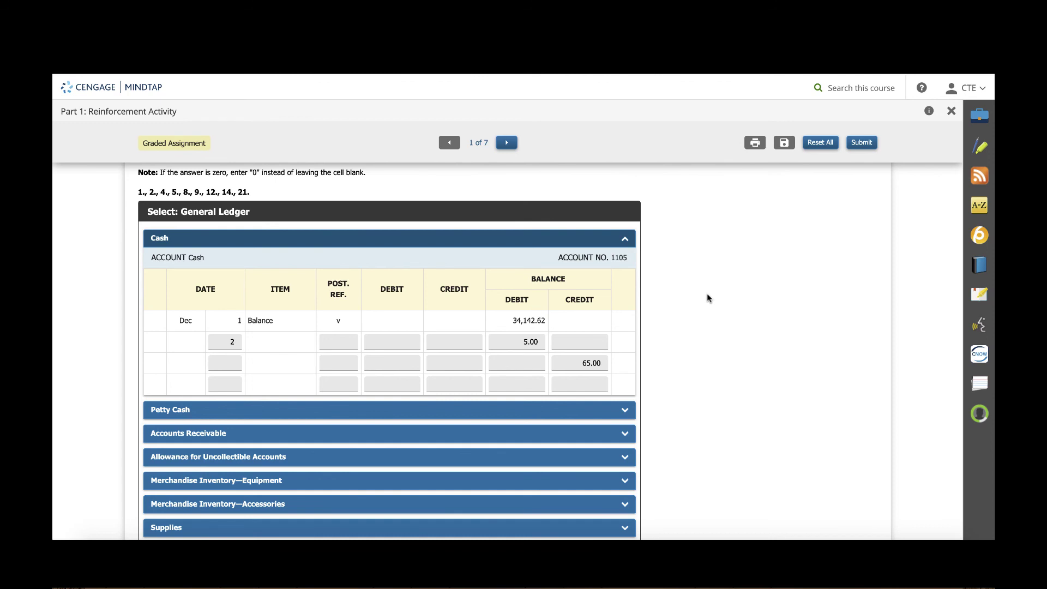
scroll(705, 305, up, 2)
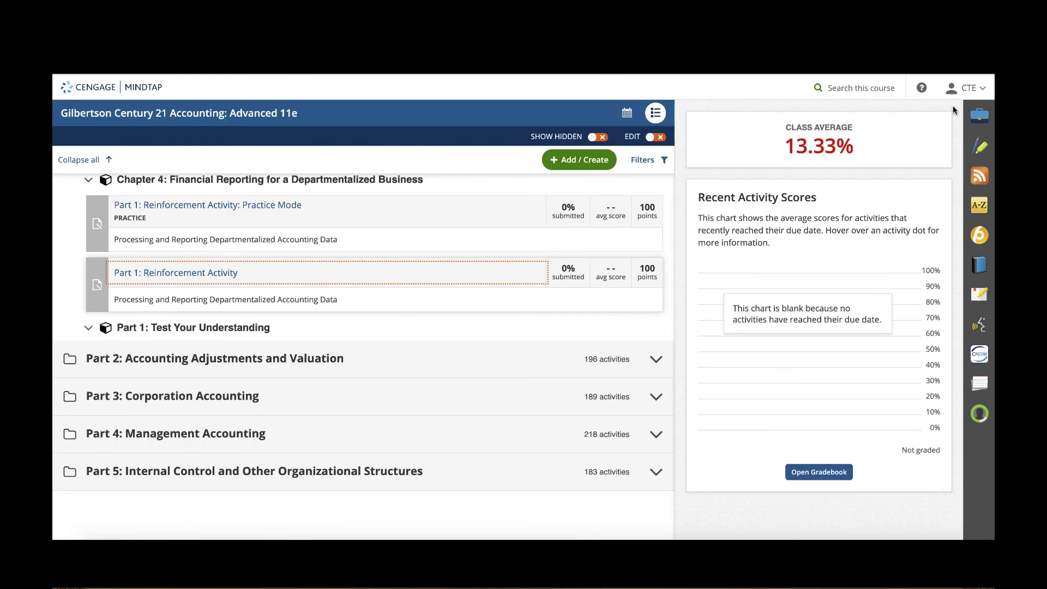
- Close the Part 1: Reinforcement Activity and toggle the Part 1: Departmentalized Accounting folder in the course outline
click(950, 111)
scroll(442, 255, up, 3)
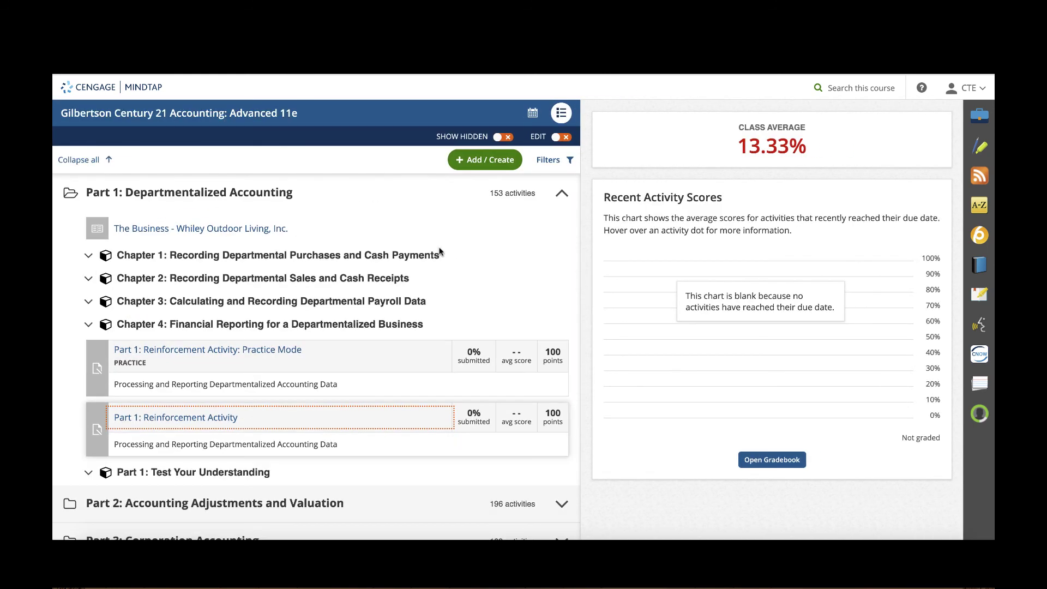
scroll(441, 255, down, 1)
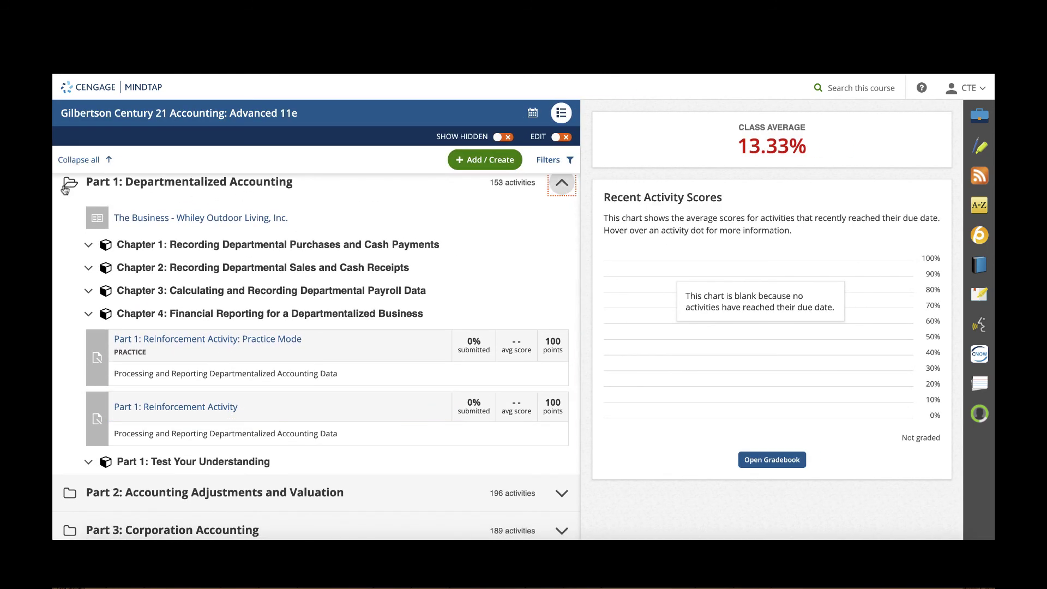
click(562, 183)
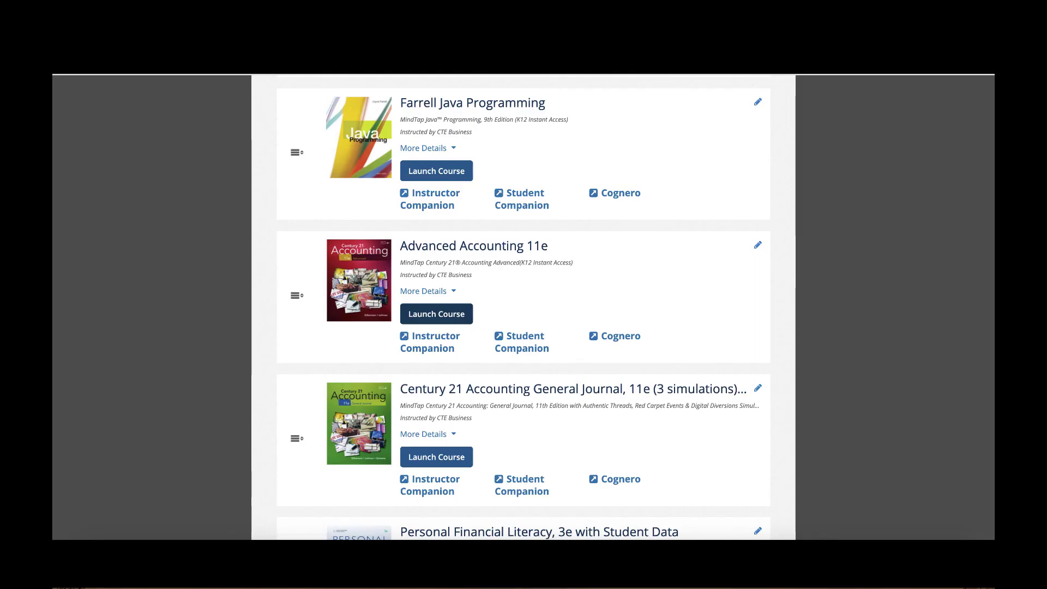
- Open the Instructor Companion site for Advanced Accounting 11e from the course list
click(452, 347)
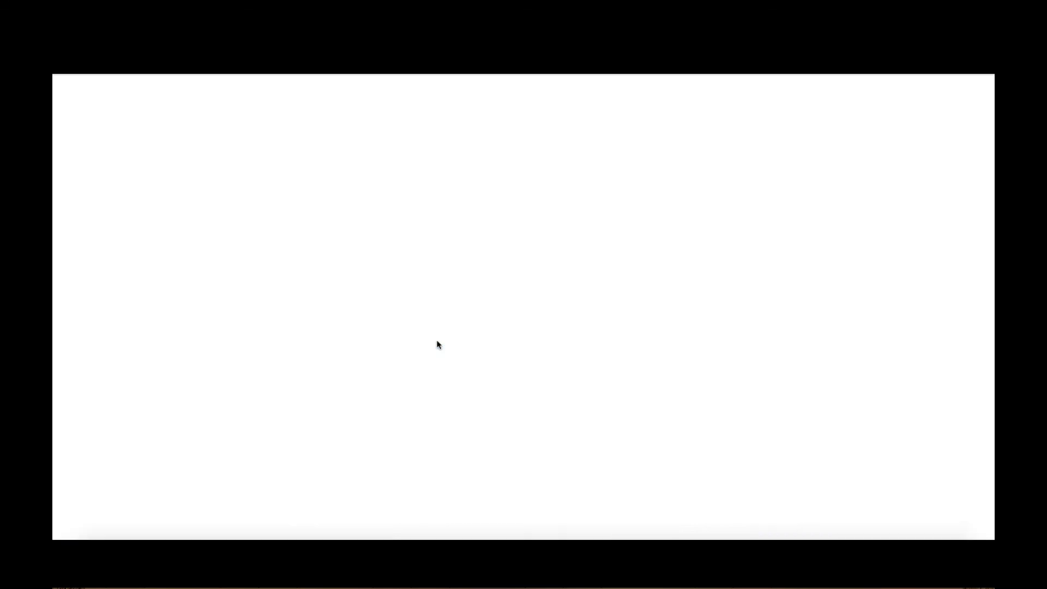